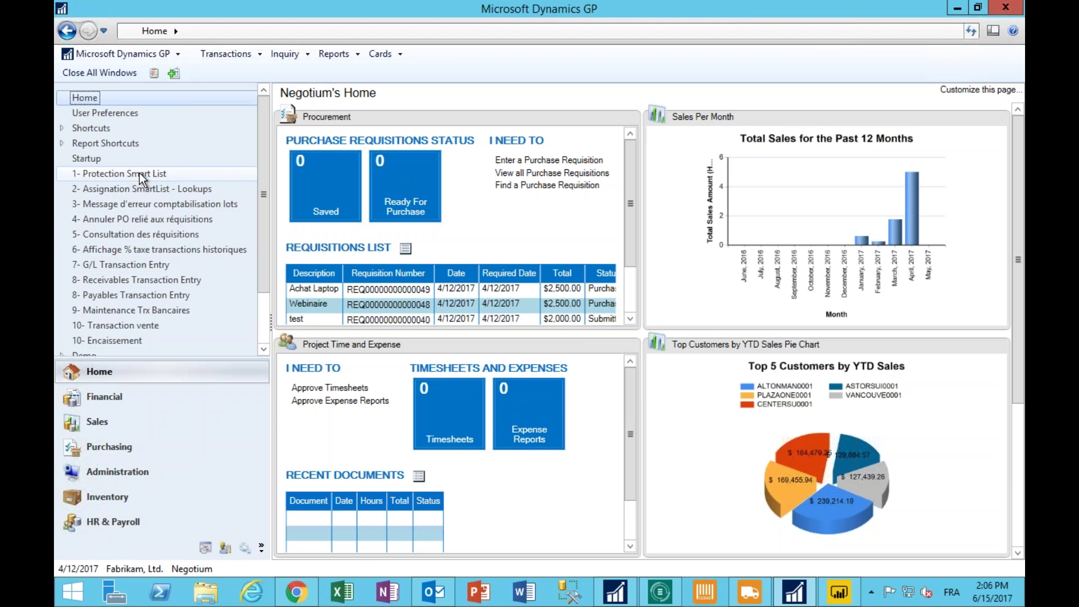
- Set a password for modifying SmartList Favorites in Administration's SmartList Options
{"action": "left_click", "coordinate": [127, 472]}
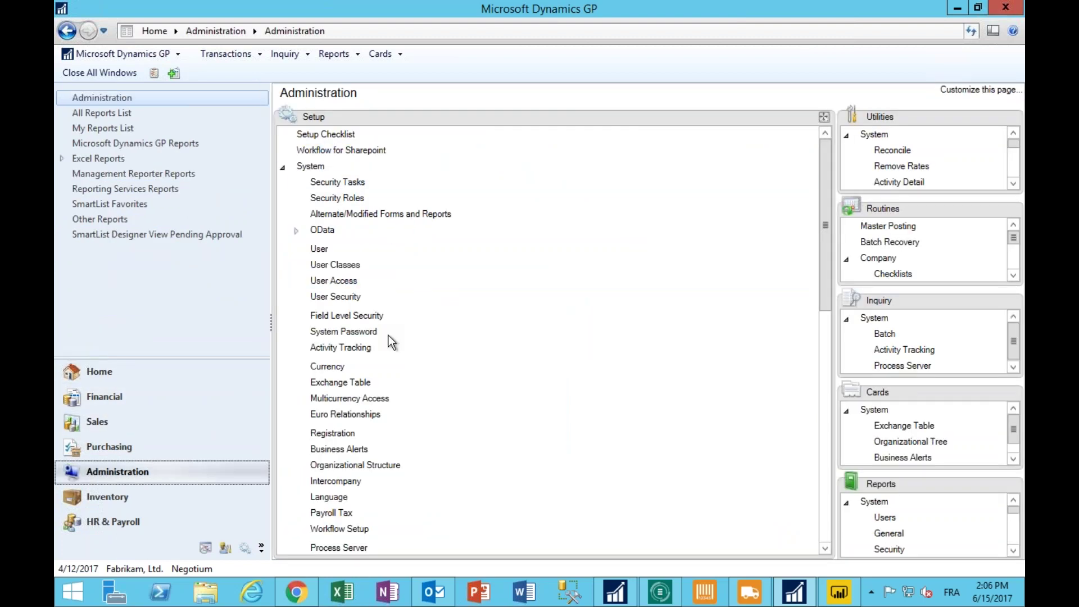
{"action": "left_click_drag", "start_coordinate": [822, 248], "coordinate": [810, 328]}
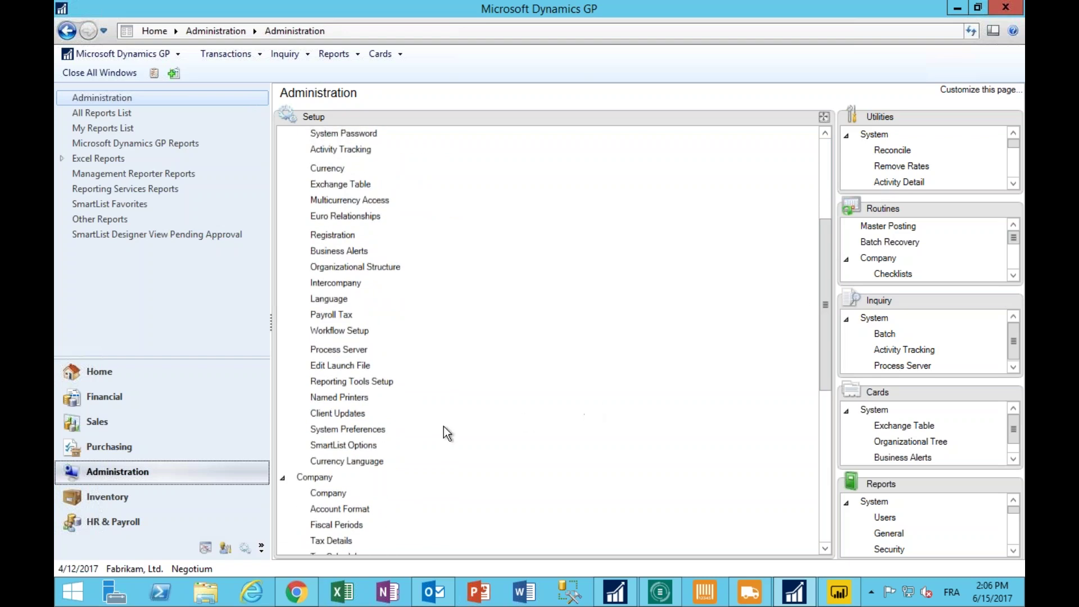
{"action": "left_click", "coordinate": [354, 448]}
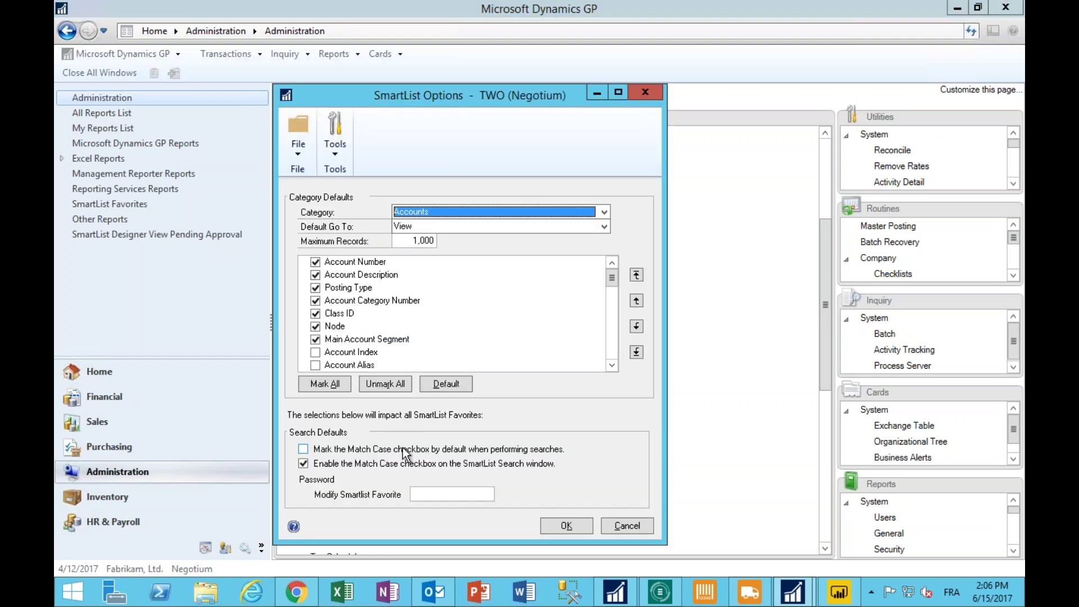
{"action": "left_click", "coordinate": [430, 495]}
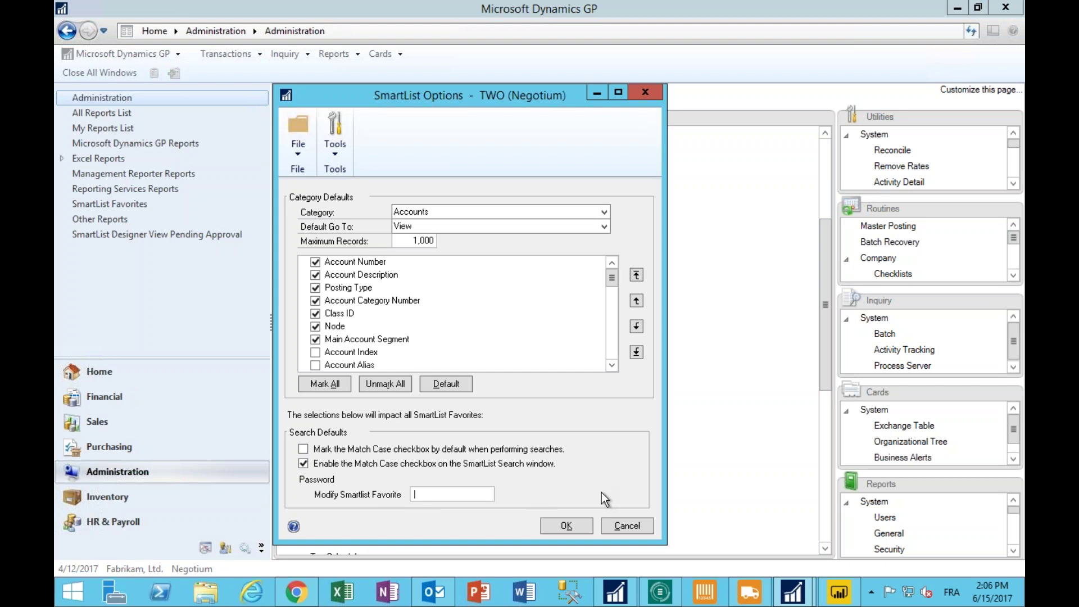
{"action": "left_click", "coordinate": [565, 526]}
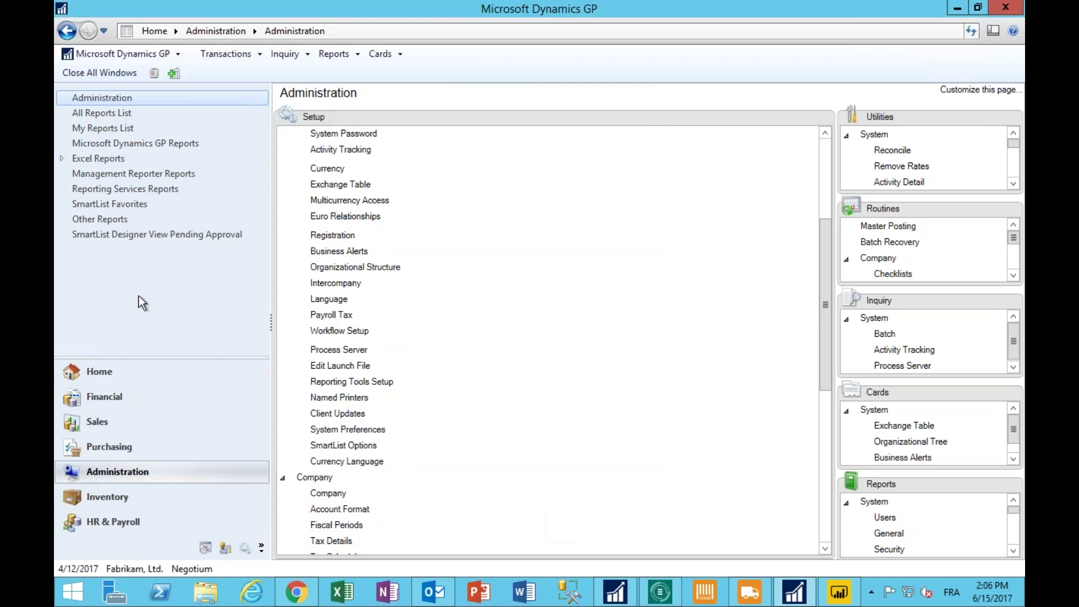
- From the Home page, launch SmartList and begin a new custom SmartList
{"action": "left_click", "coordinate": [129, 374]}
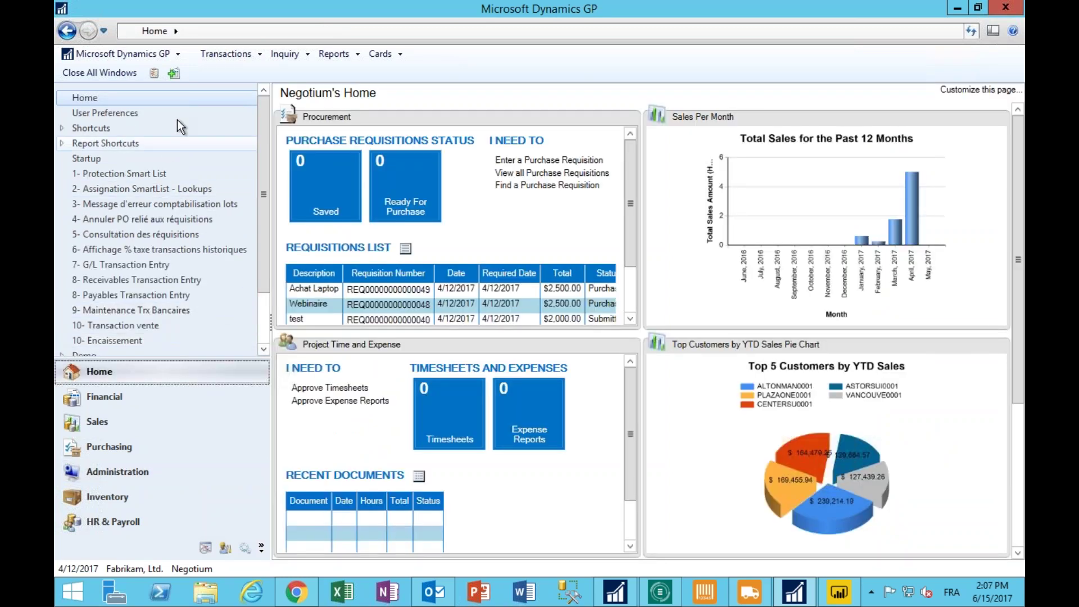
{"action": "left_click", "coordinate": [178, 55]}
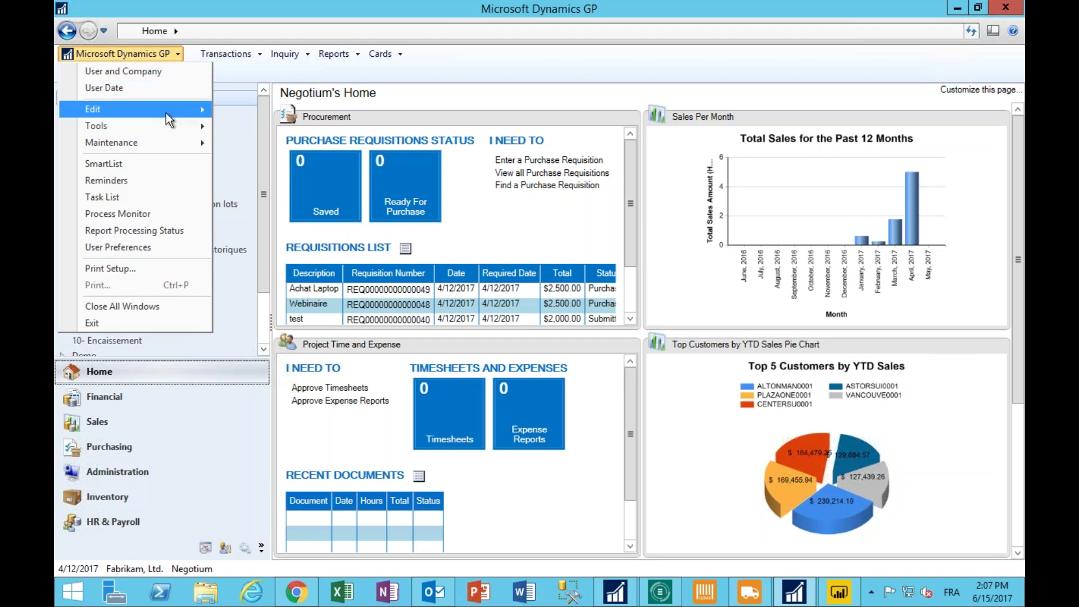
{"action": "left_click", "coordinate": [167, 166]}
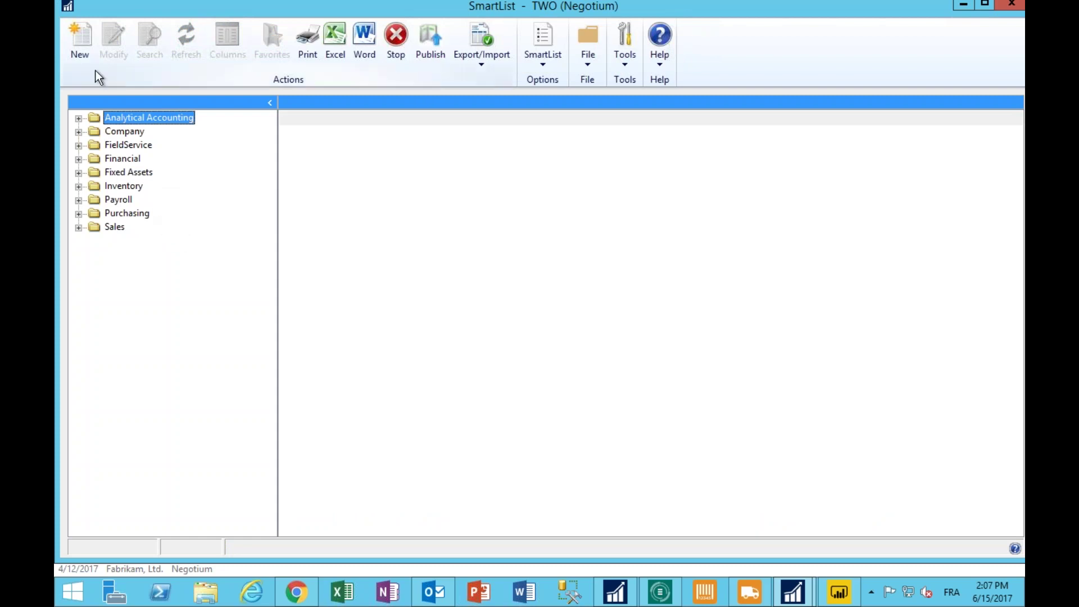
{"action": "left_click", "coordinate": [83, 42]}
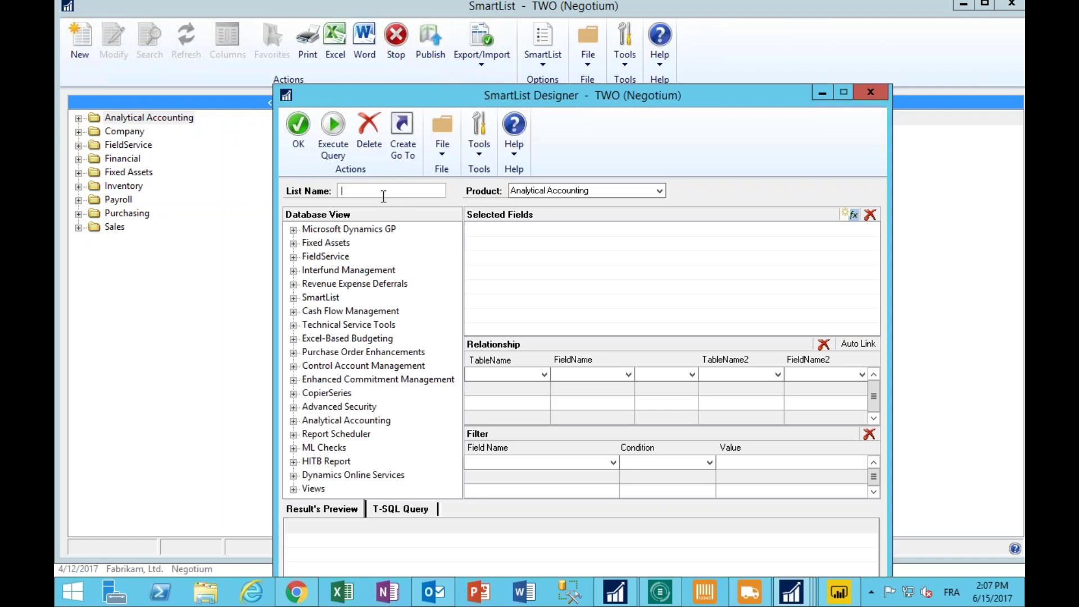
- Name the new list 'Liste des clients', with product Microsoft Dynamics GP and series Sales
{"action": "type", "text": "Liste des clients"}
{"action": "left_click", "coordinate": [660, 190]}
{"action": "left_click_drag", "start_coordinate": [658, 256], "coordinate": [658, 214]}
{"action": "left_click", "coordinate": [619, 205]}
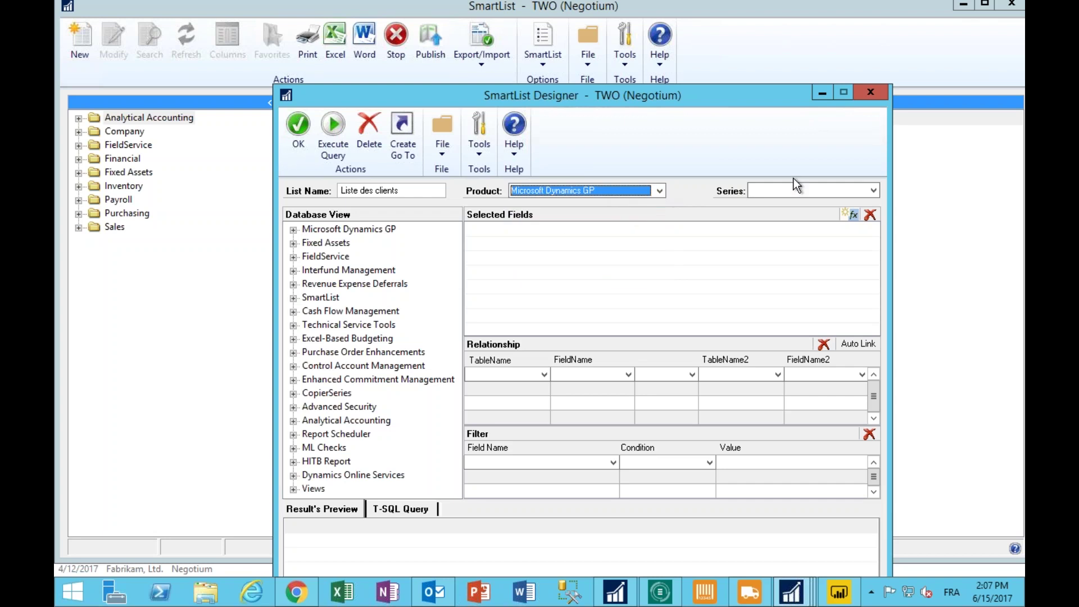
{"action": "left_click", "coordinate": [874, 194]}
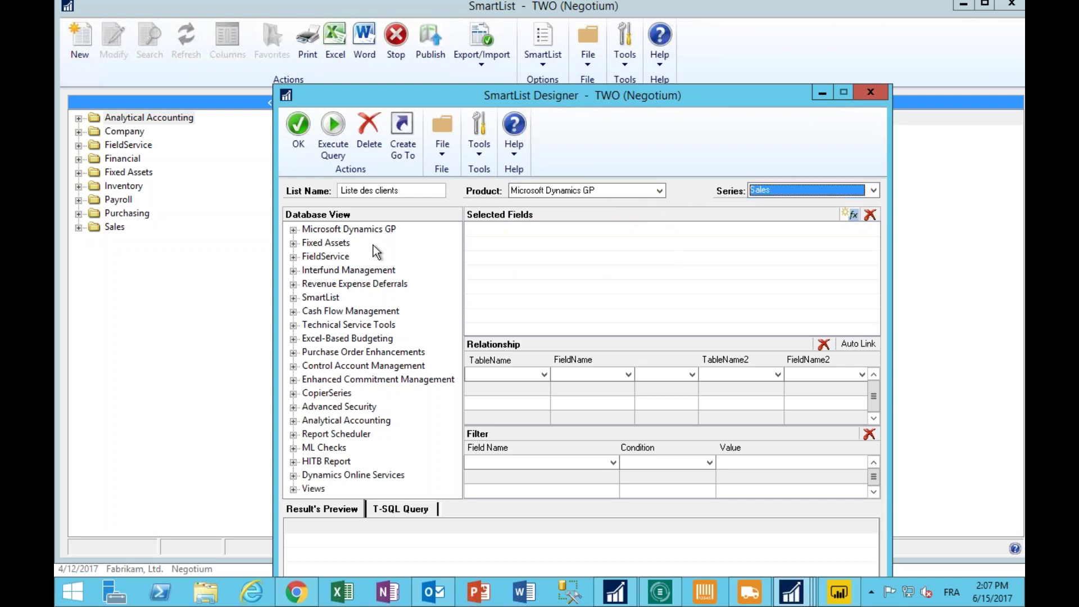
- Include the RM Customer MSTR table from Tables > Sales as the list's field source
{"action": "left_click", "coordinate": [294, 230]}
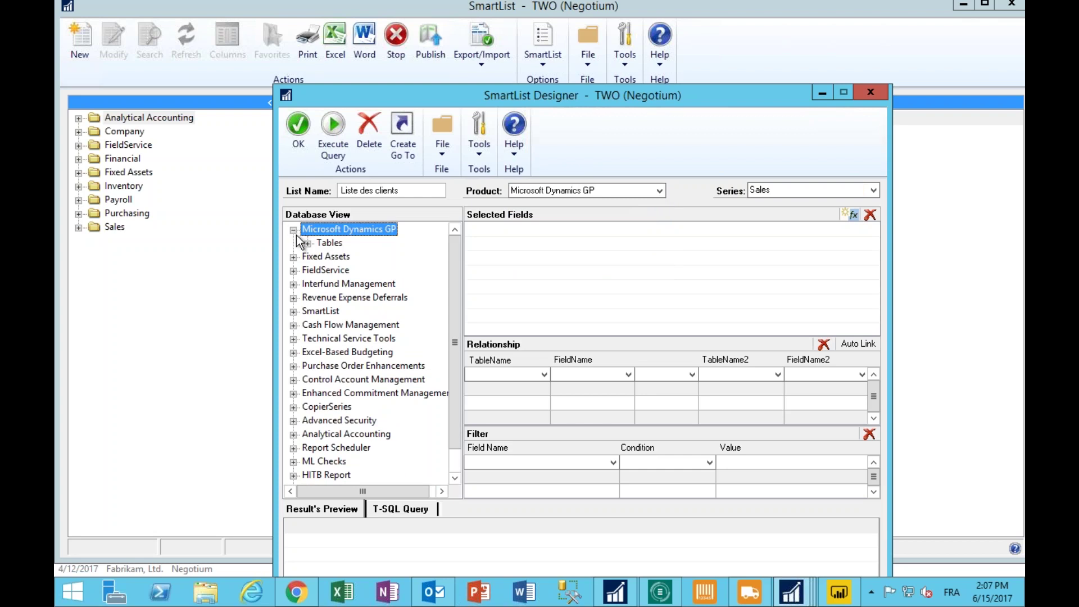
{"action": "left_click", "coordinate": [308, 244]}
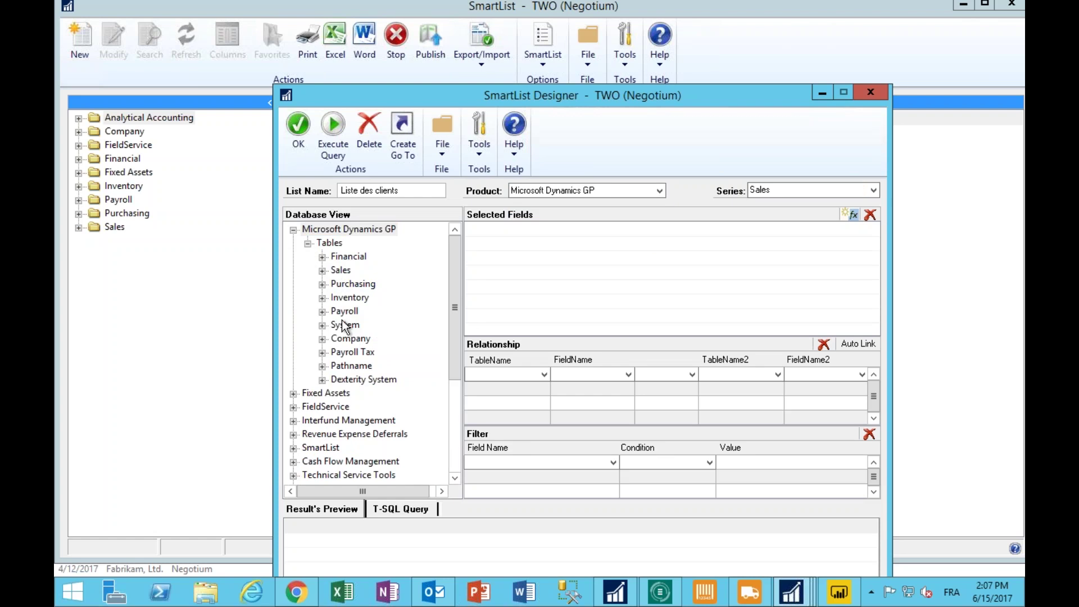
{"action": "left_click", "coordinate": [322, 270]}
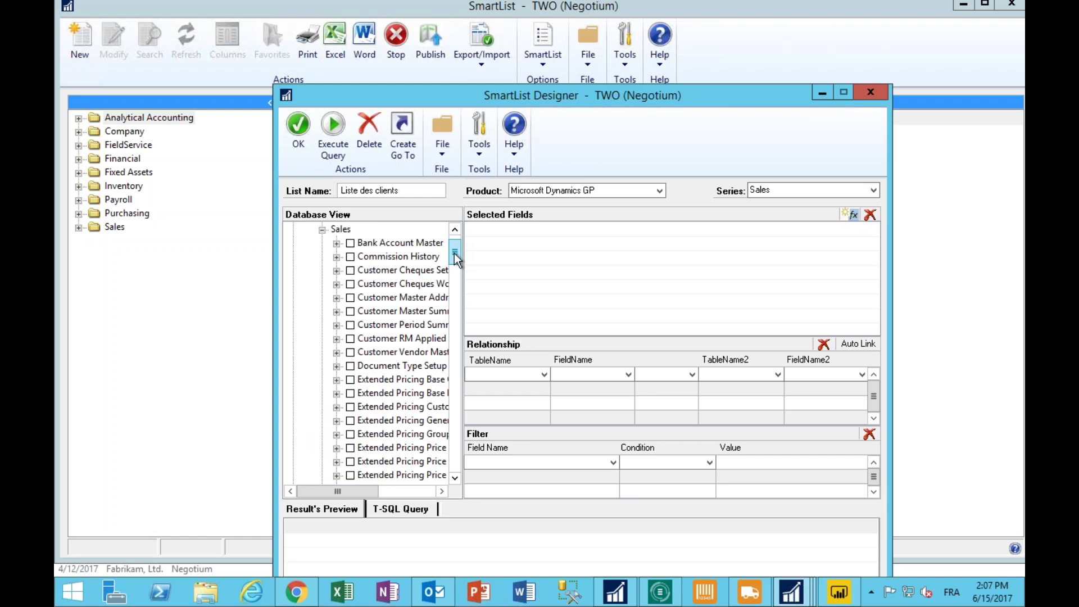
{"action": "left_click_drag", "start_coordinate": [454, 253], "coordinate": [460, 336]}
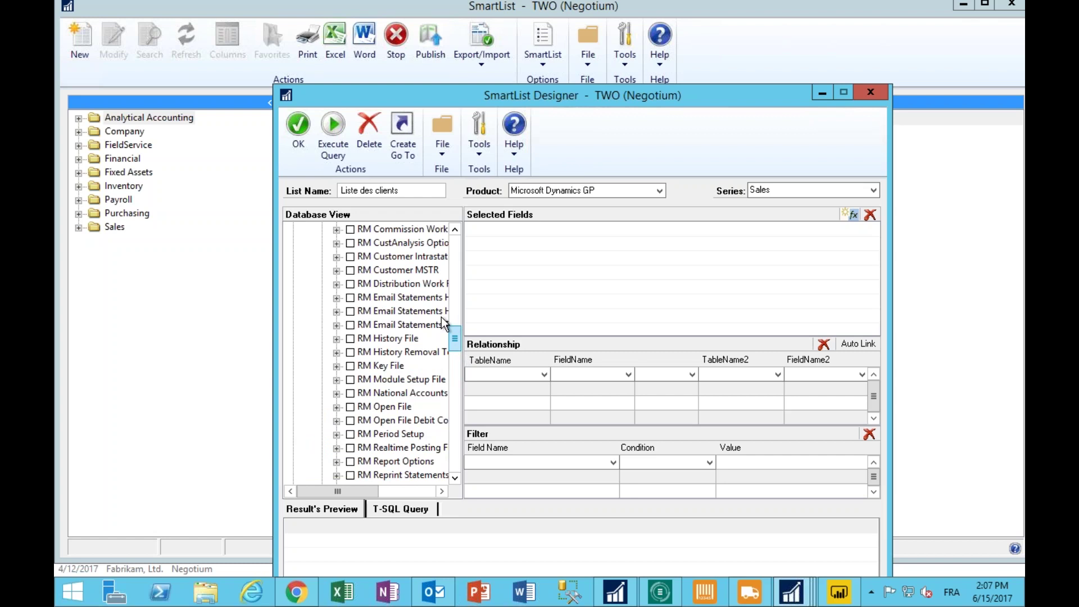
{"action": "left_click", "coordinate": [352, 271]}
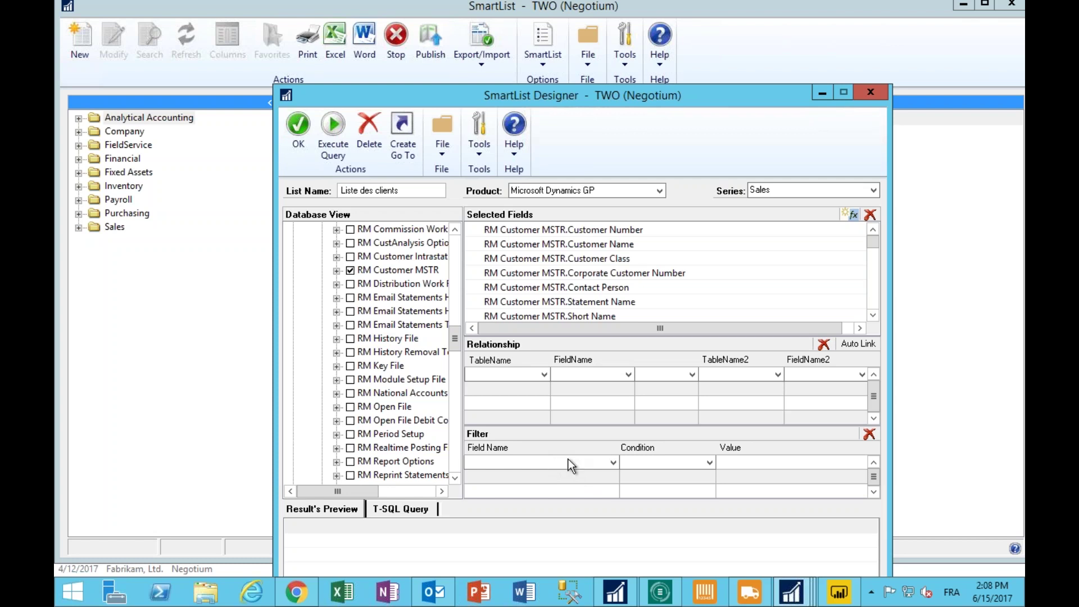
- Resolve the duplicate-name warning by renaming the list 'Liste des client' and saving it
{"action": "left_click", "coordinate": [298, 136]}
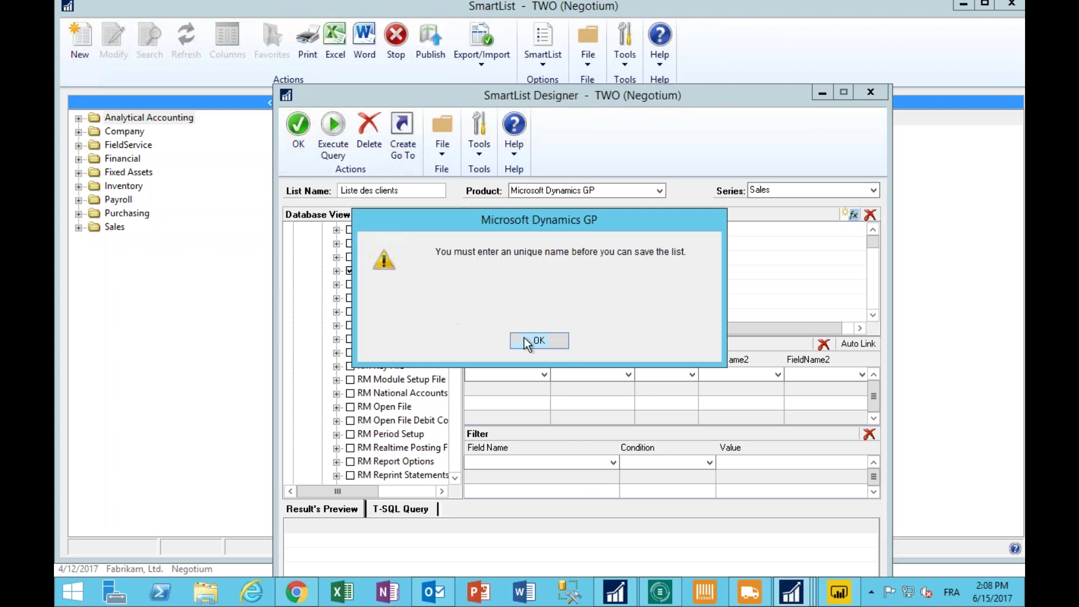
{"action": "left_click", "coordinate": [526, 339]}
{"action": "left_click", "coordinate": [419, 191]}
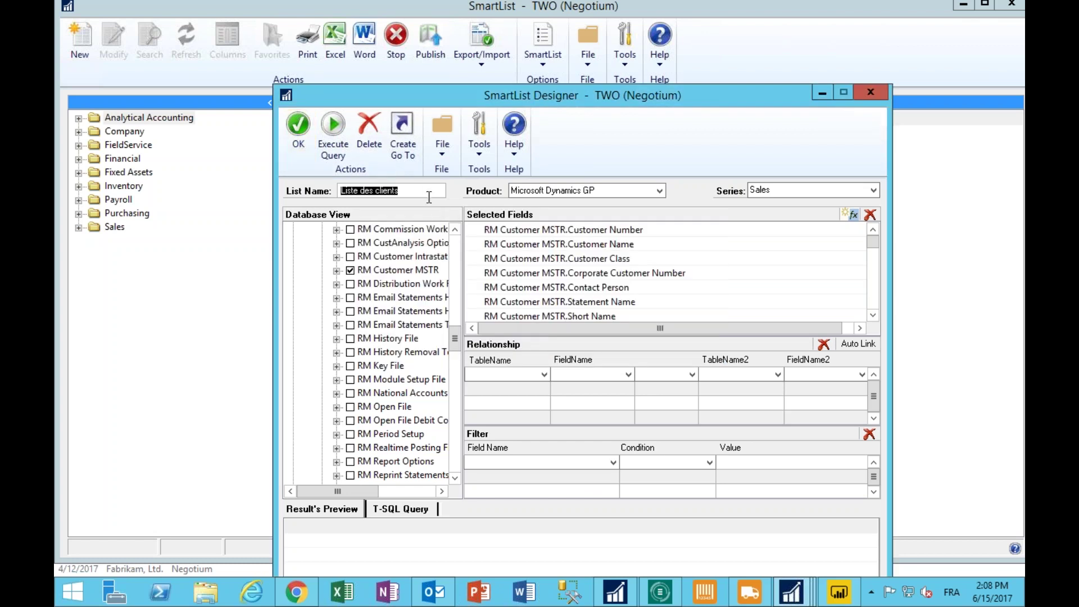
{"action": "key", "text": "End"}
{"action": "key", "text": "BackSpace"}
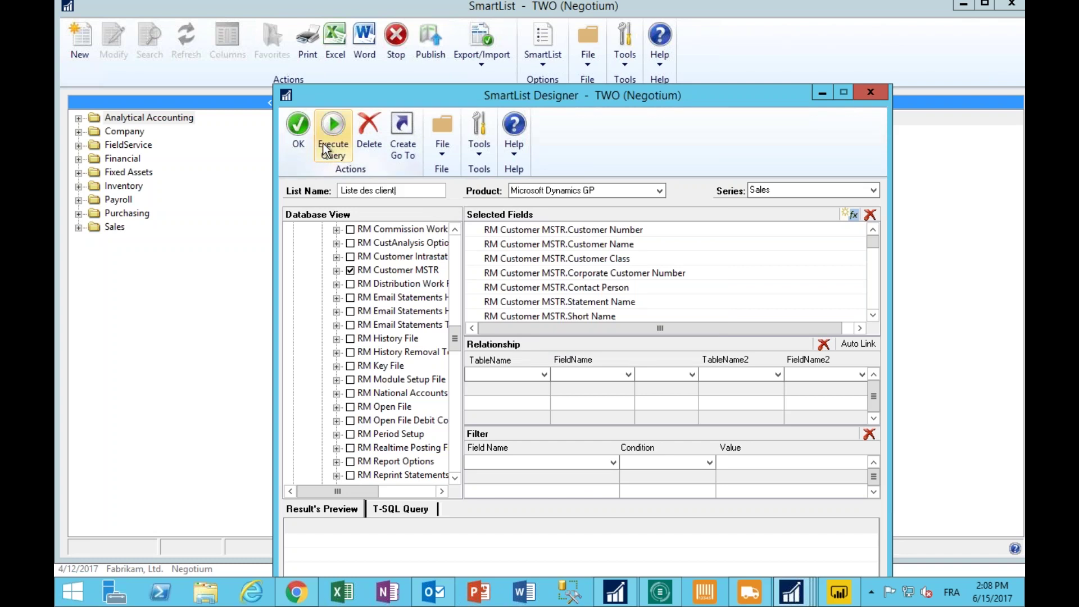
{"action": "left_click", "coordinate": [298, 136]}
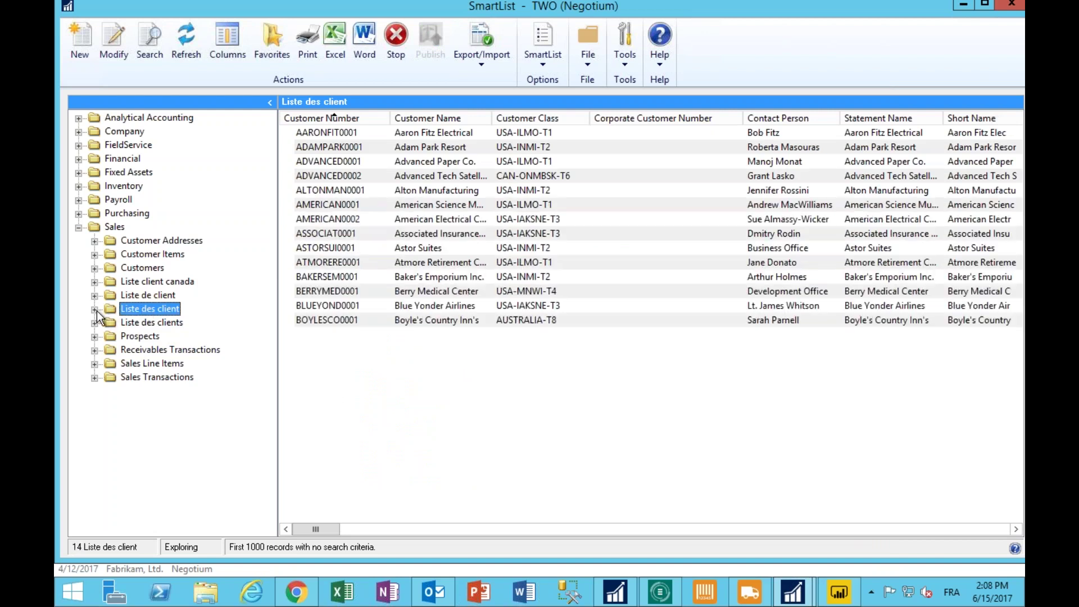
- Open the saved Liste des client list under Sales and start a search
{"action": "left_click", "coordinate": [95, 309]}
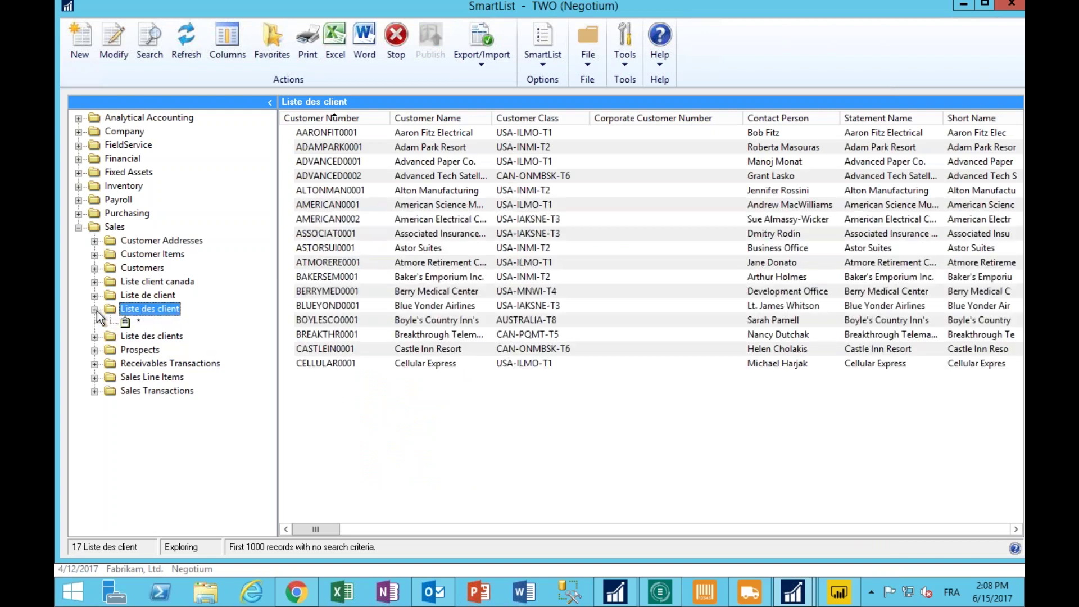
{"action": "left_click", "coordinate": [140, 322]}
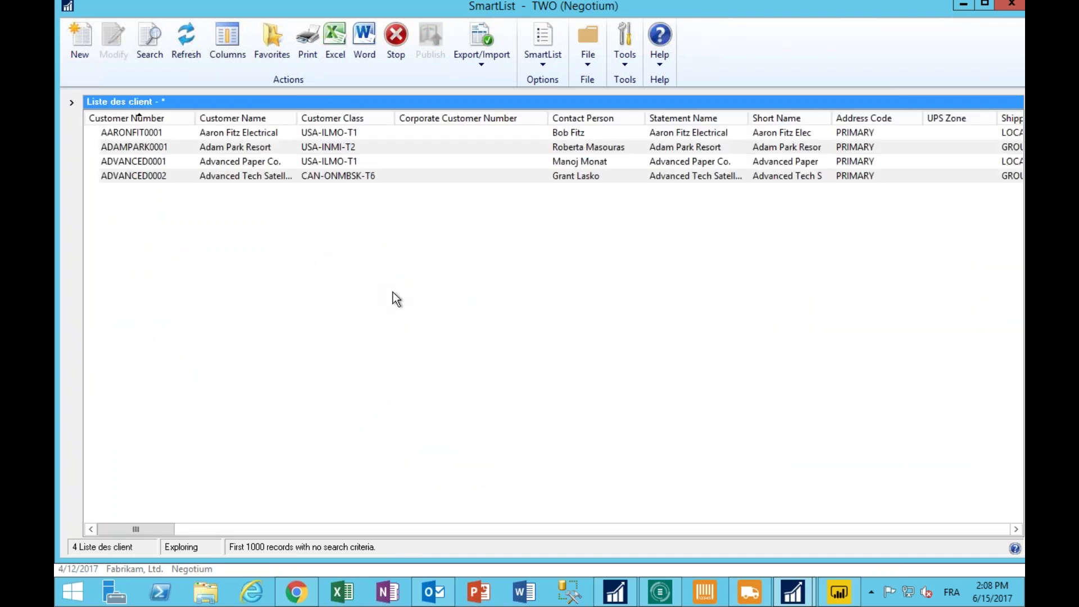
{"action": "left_click", "coordinate": [144, 36]}
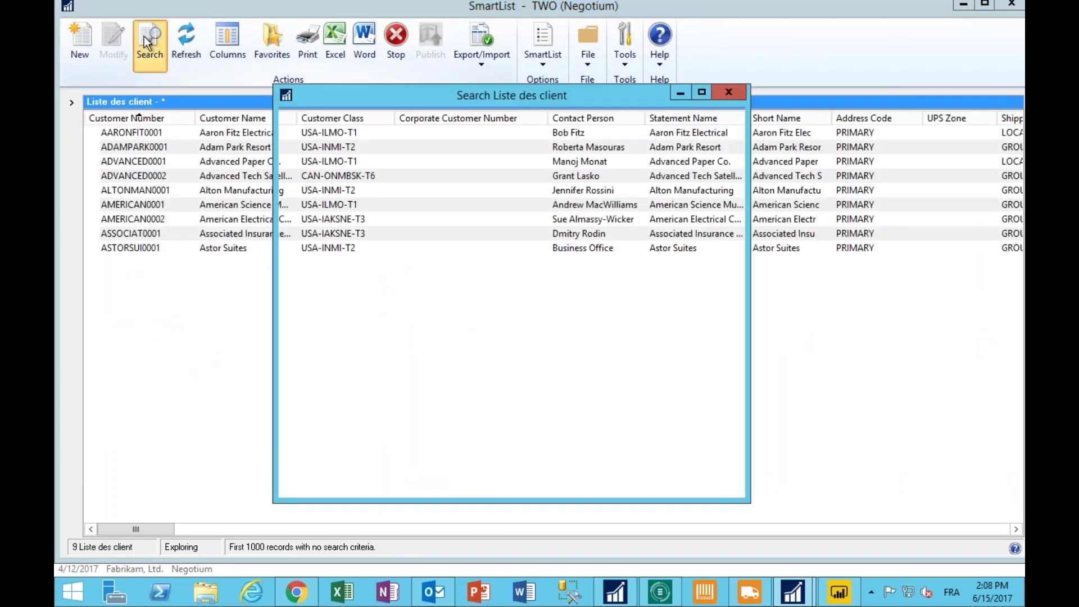
- Define the search criterion State is equal to ON
{"action": "left_click", "coordinate": [423, 219]}
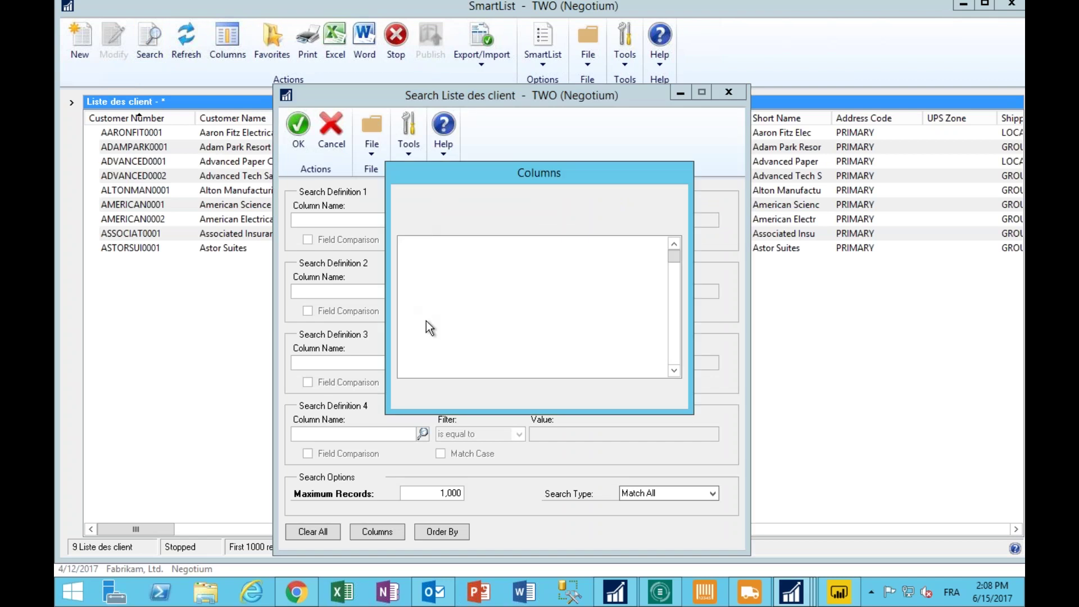
{"action": "type", "text": "sytete"}
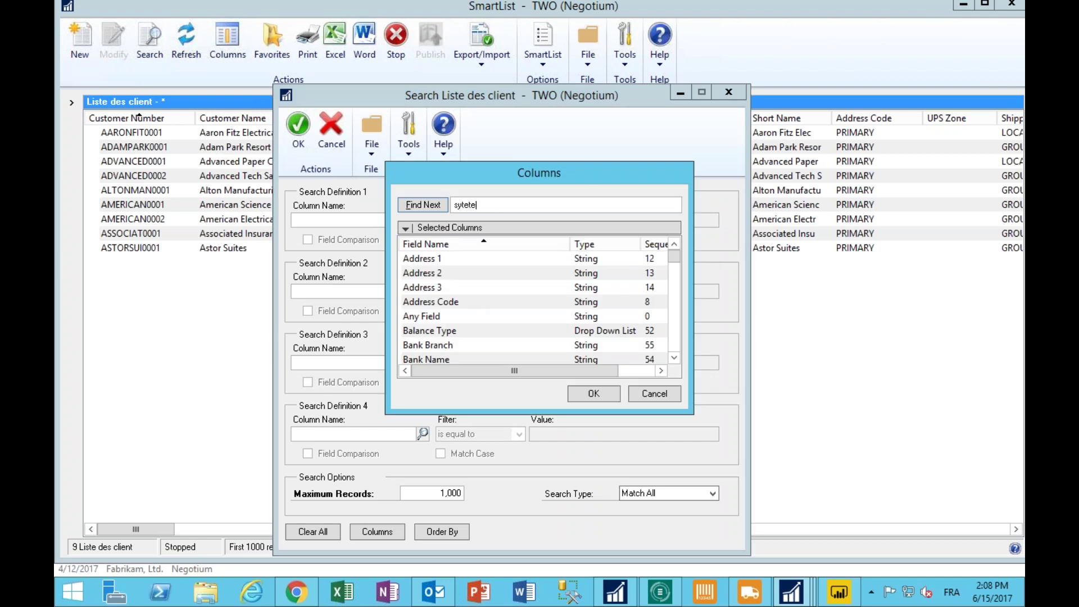
{"action": "key", "text": "BackSpace"}
{"action": "key", "text": "BackSpace"}
{"action": "key", "text": "BackSpace"}
{"action": "key", "text": "BackSpace"}
{"action": "key", "text": "BackSpace"}
{"action": "type", "text": "tate"}
{"action": "left_click", "coordinate": [423, 200]}
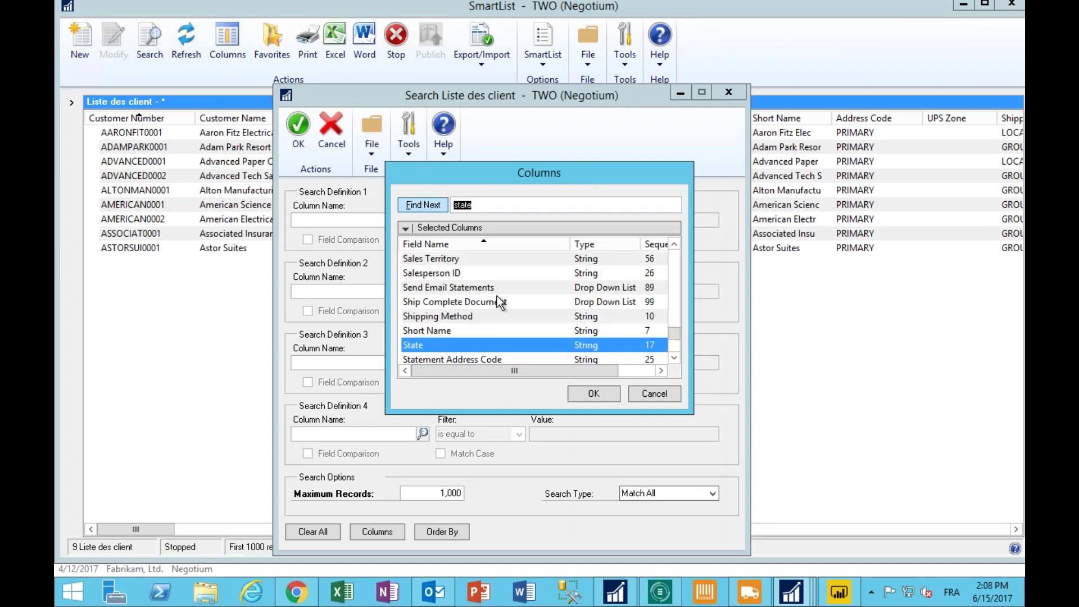
{"action": "left_click", "coordinate": [581, 392]}
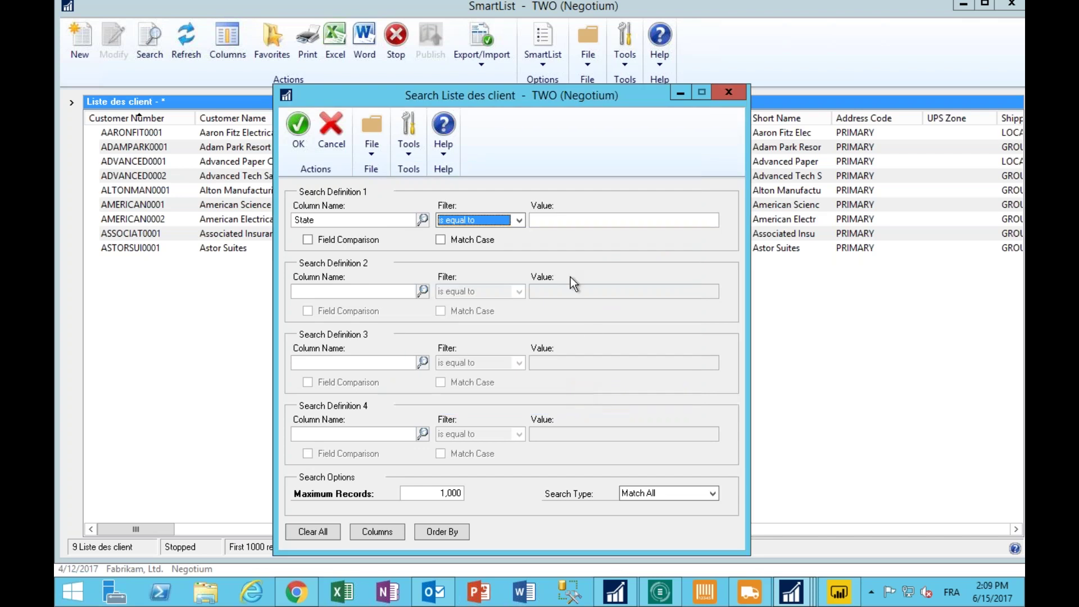
{"action": "left_click", "coordinate": [555, 225]}
{"action": "type", "text": "ON"}
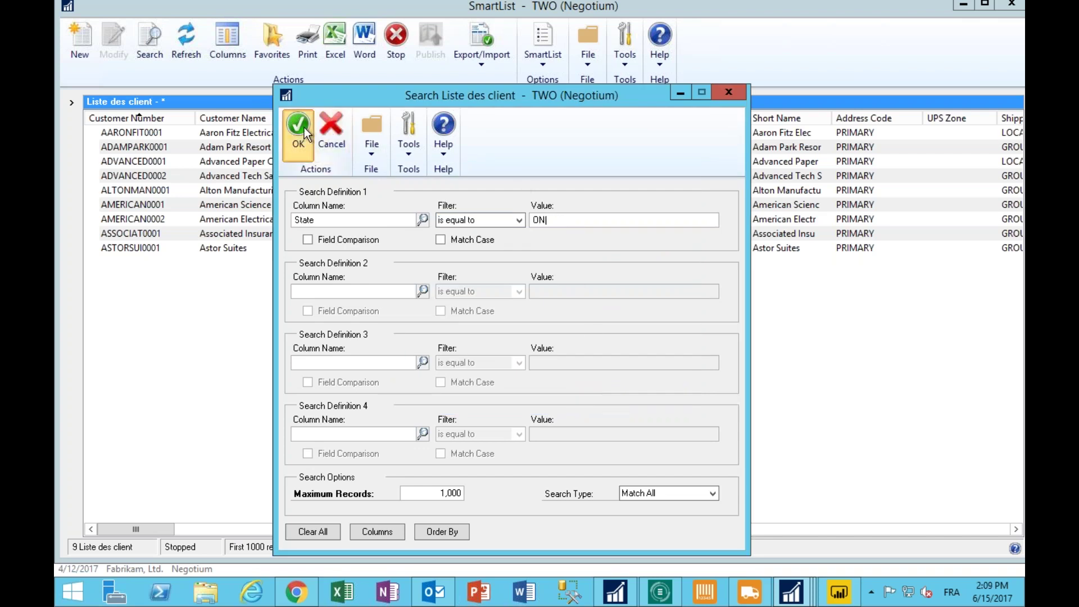
{"action": "left_click", "coordinate": [304, 128]}
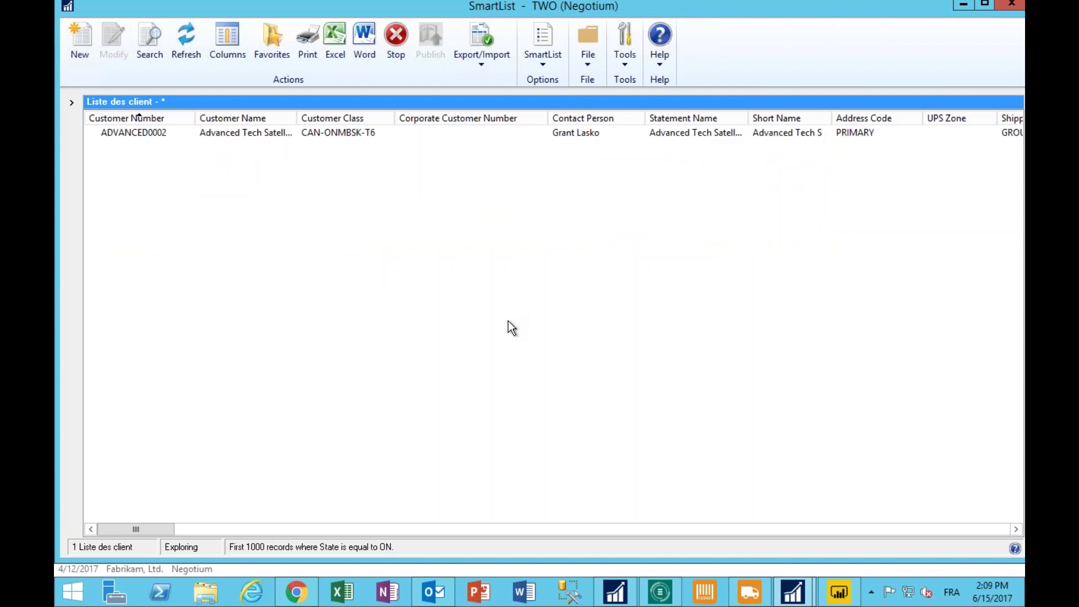
- Save the filtered list as favorite 'Liste des client ontario', assigned to Customers
{"action": "left_click", "coordinate": [268, 43]}
{"action": "type", "text": "Liste des "}
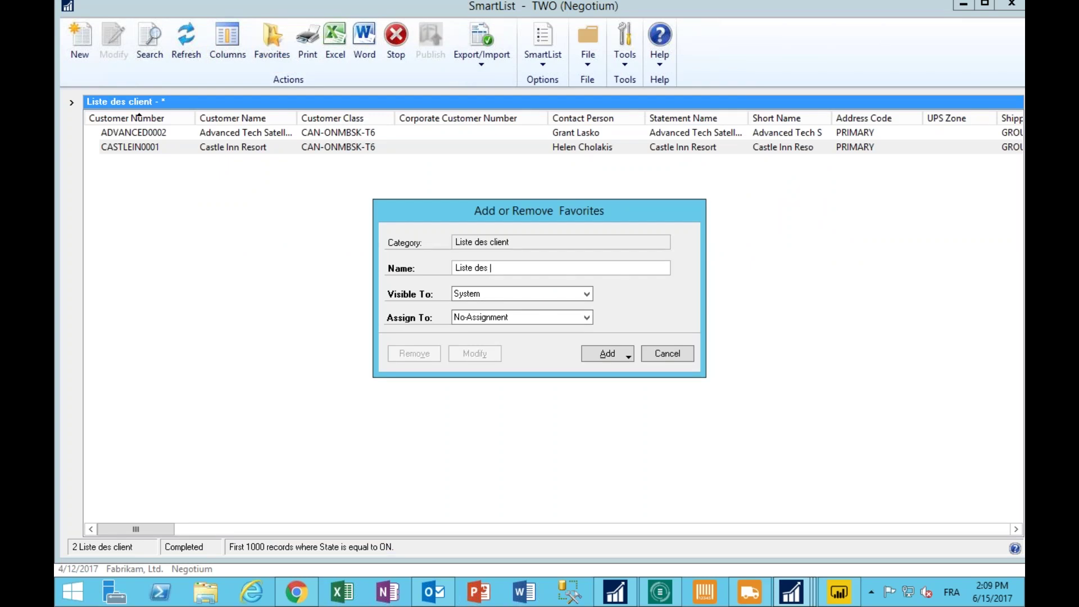
{"action": "type", "text": "client ontario"}
{"action": "left_click", "coordinate": [586, 317]}
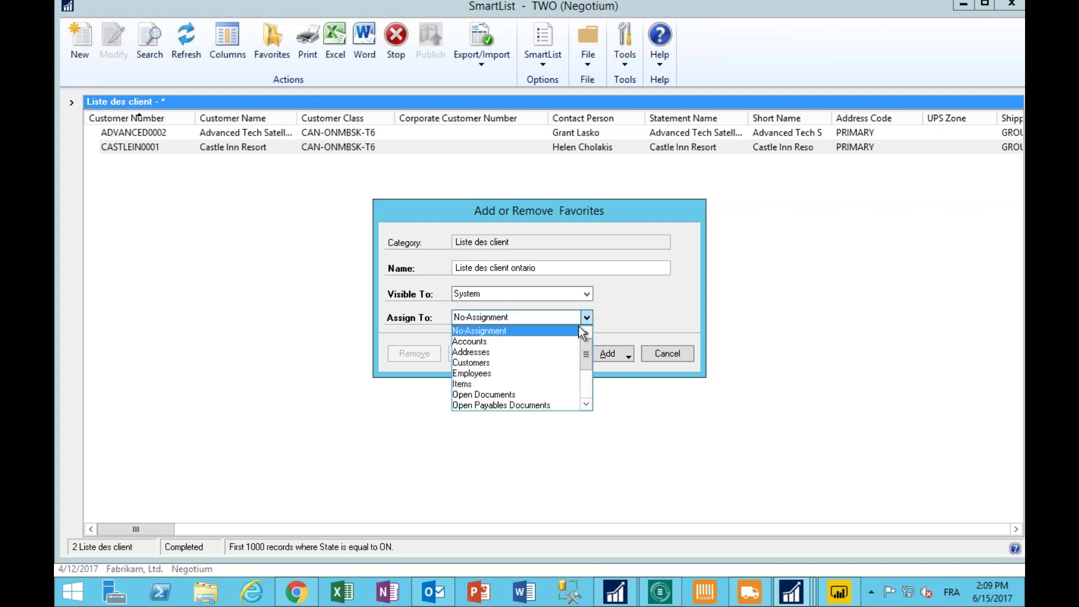
{"action": "left_click", "coordinate": [544, 361]}
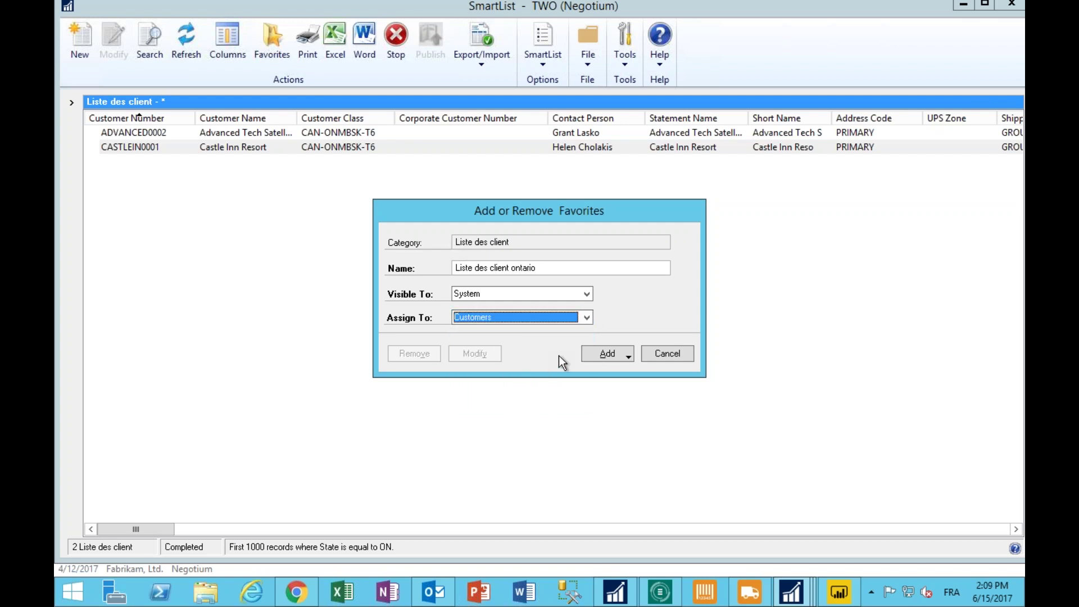
{"action": "left_click", "coordinate": [611, 353]}
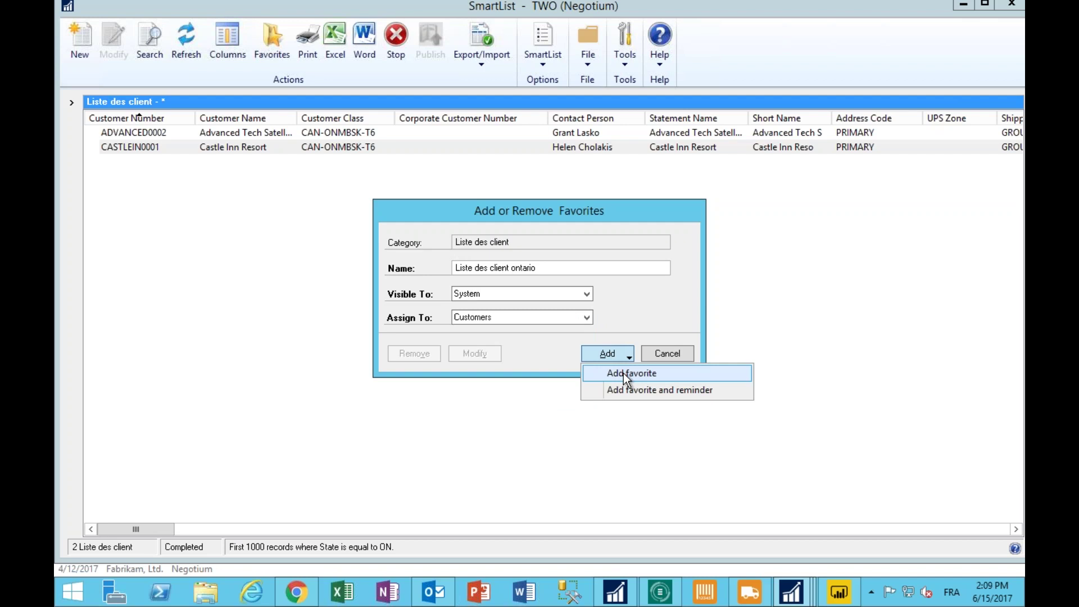
{"action": "left_click", "coordinate": [623, 373]}
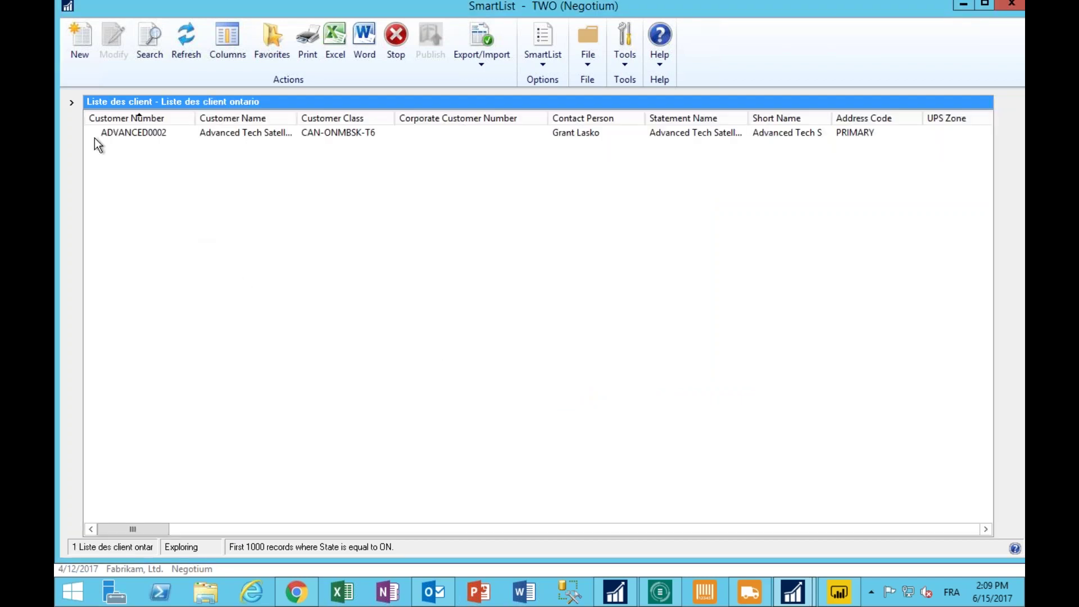
- Reopen the Liste des client ontario favorite and change its State filter from ON to MI
{"action": "left_click", "coordinate": [72, 103]}
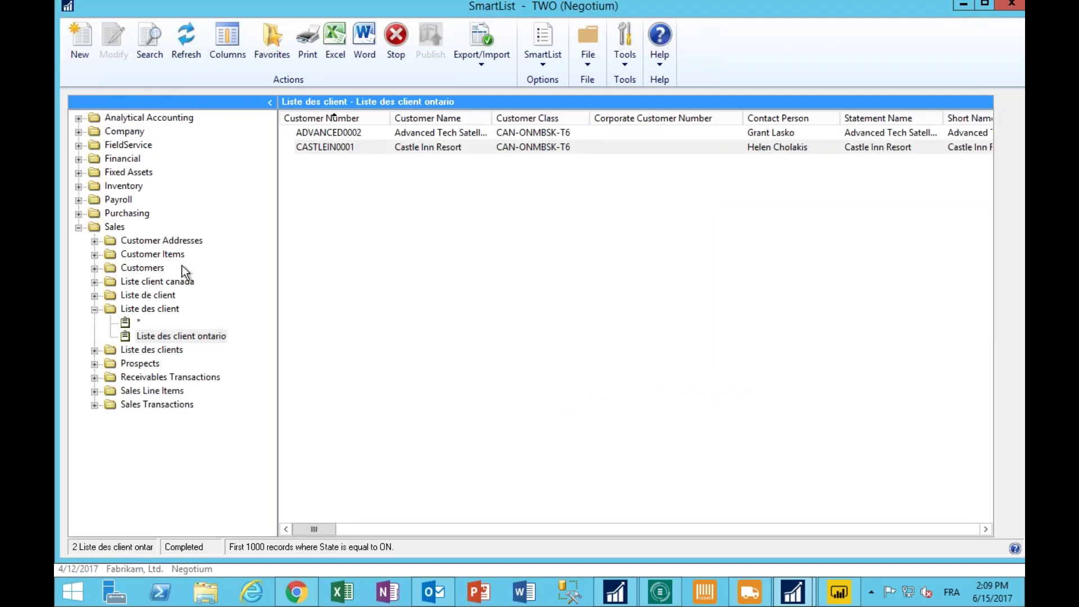
{"action": "left_click", "coordinate": [165, 337]}
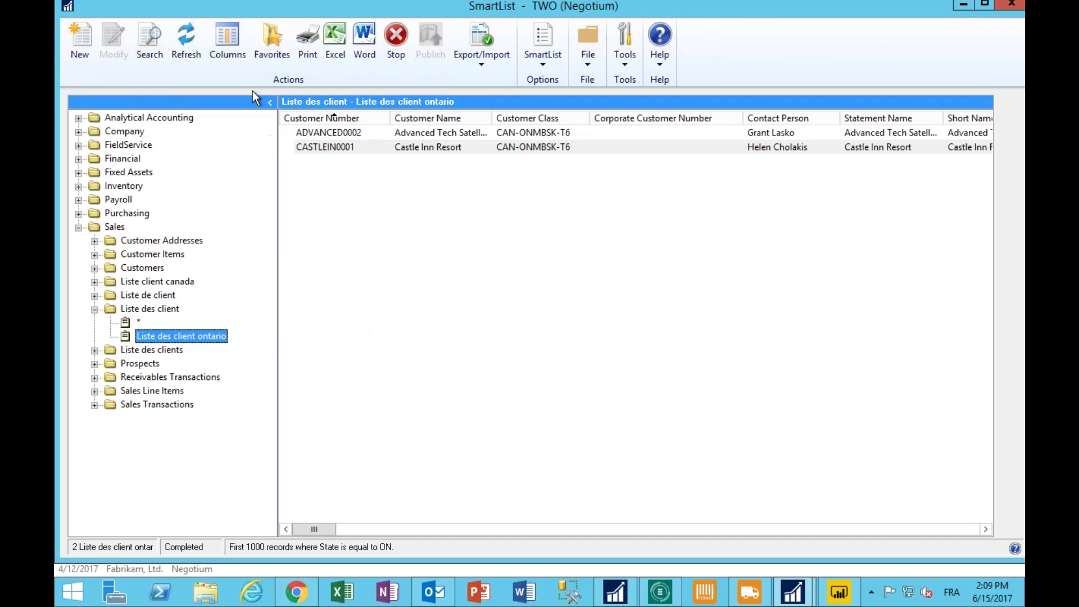
{"action": "left_click", "coordinate": [268, 100]}
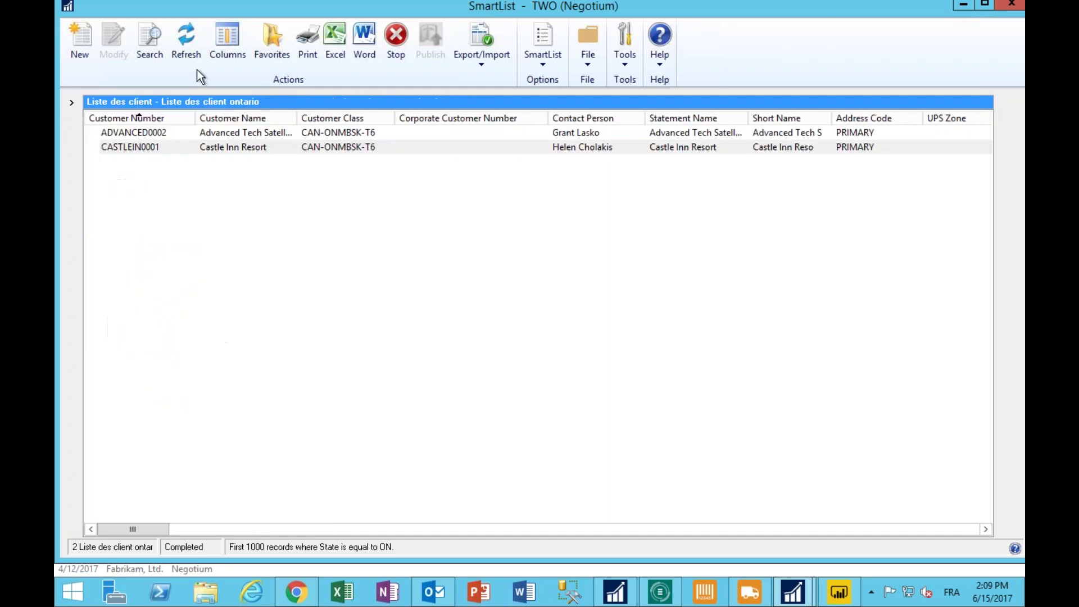
{"action": "left_click", "coordinate": [156, 46]}
{"action": "left_click", "coordinate": [583, 221]}
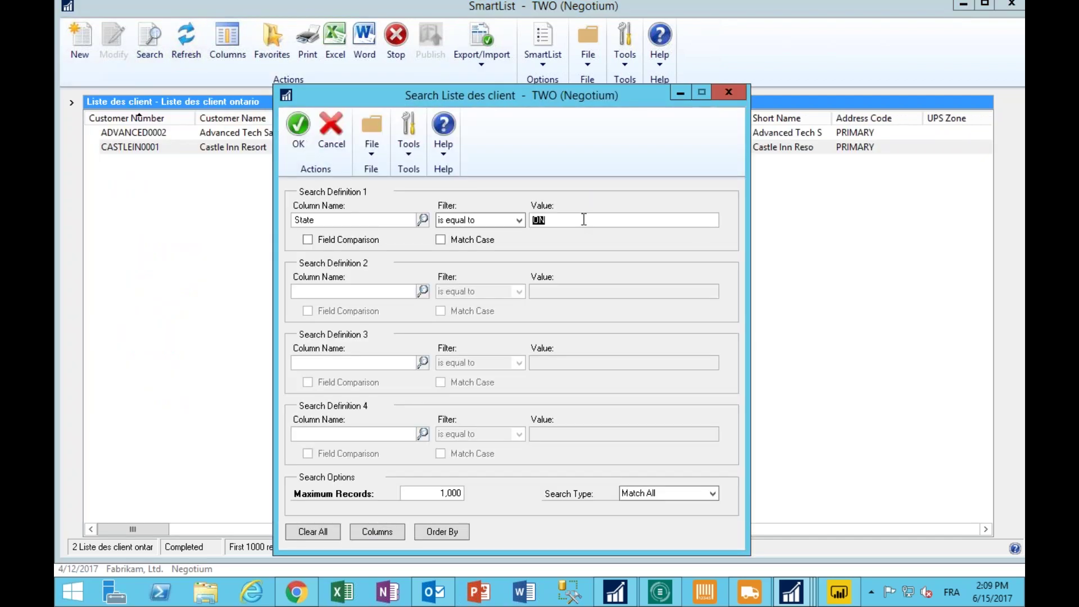
{"action": "type", "text": "MI"}
{"action": "left_click", "coordinate": [306, 130]}
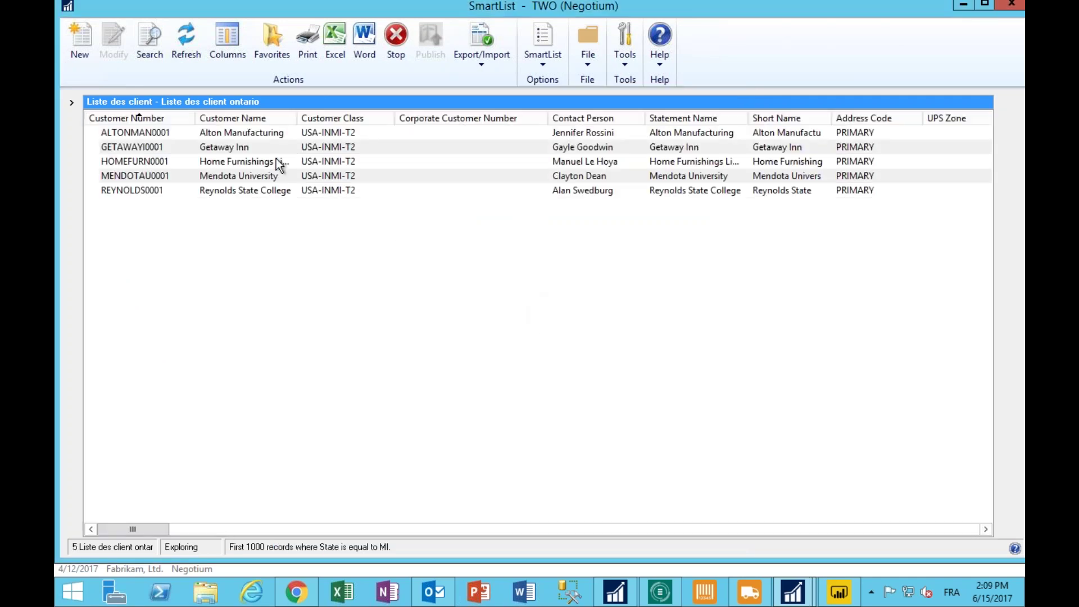
- Try modifying the favorite, cancel at the password prompt, and show the folder tree again
{"action": "left_click", "coordinate": [271, 45]}
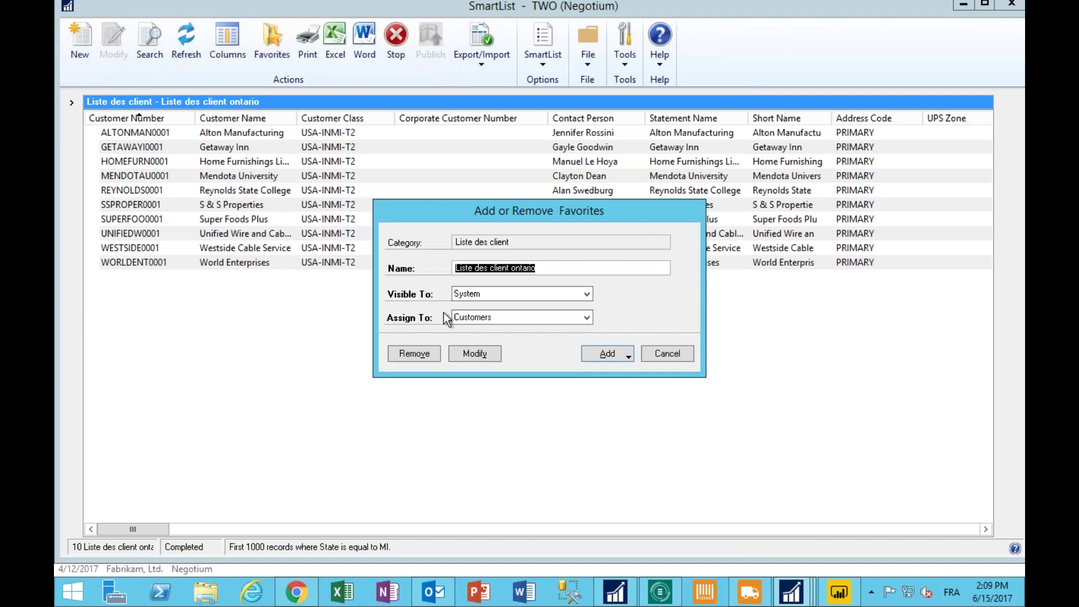
{"action": "left_click", "coordinate": [468, 352]}
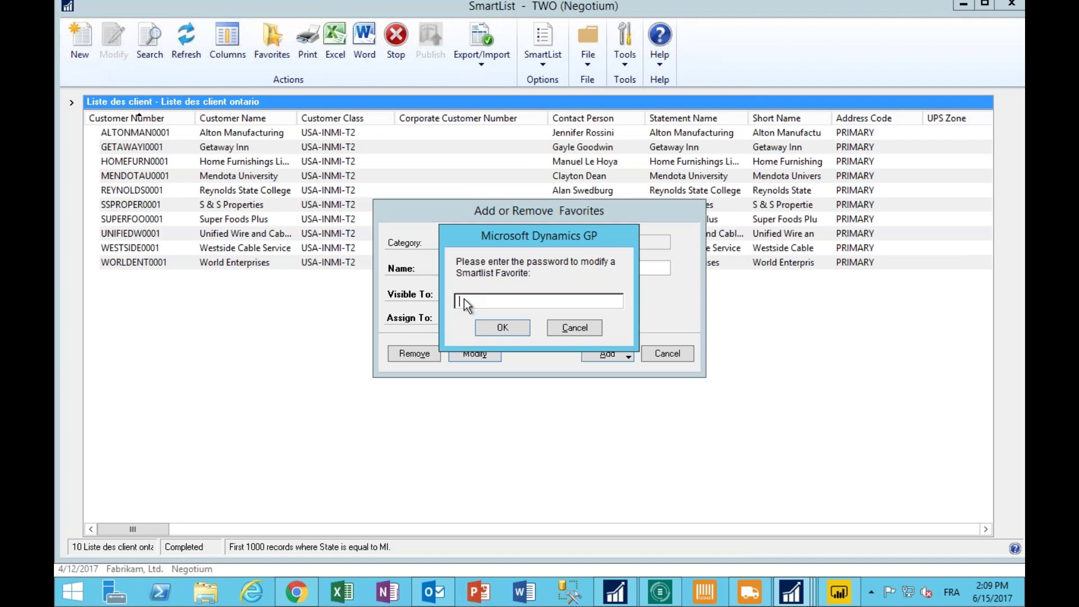
{"action": "left_click", "coordinate": [574, 327]}
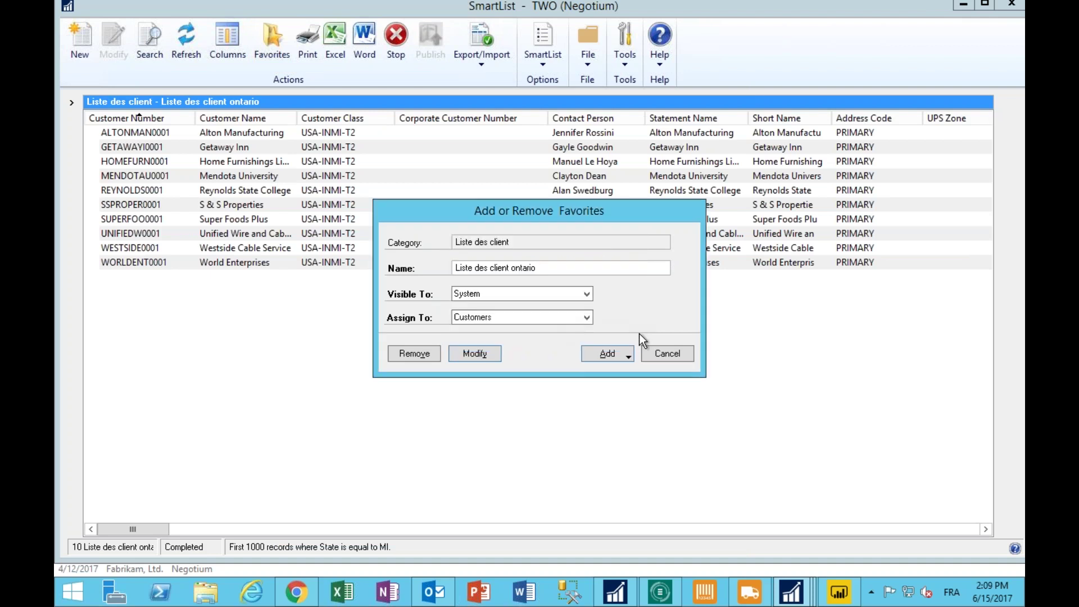
{"action": "left_click", "coordinate": [666, 353]}
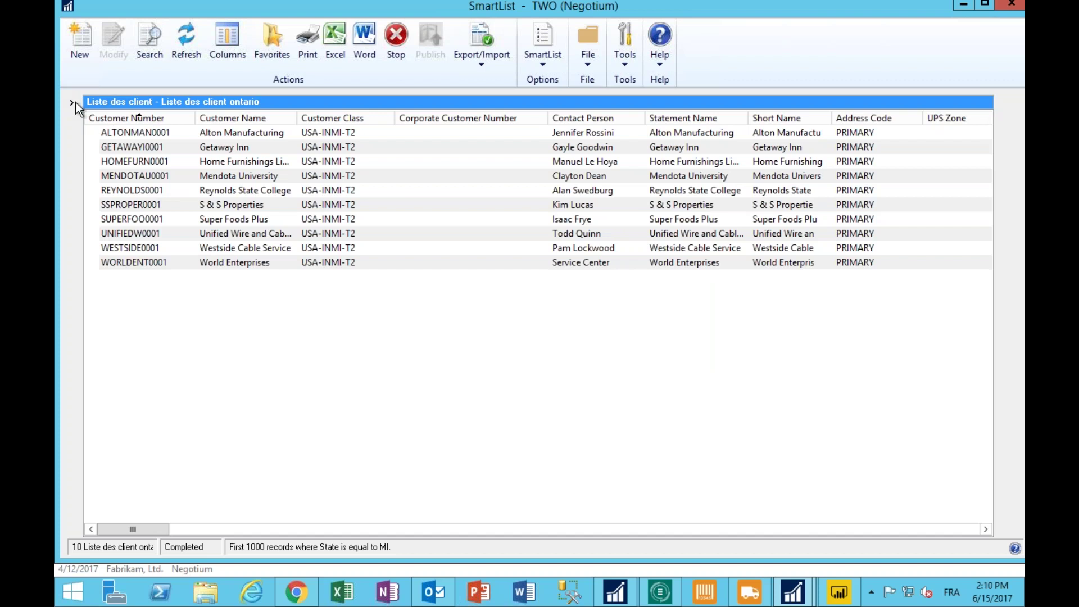
{"action": "left_click", "coordinate": [72, 102]}
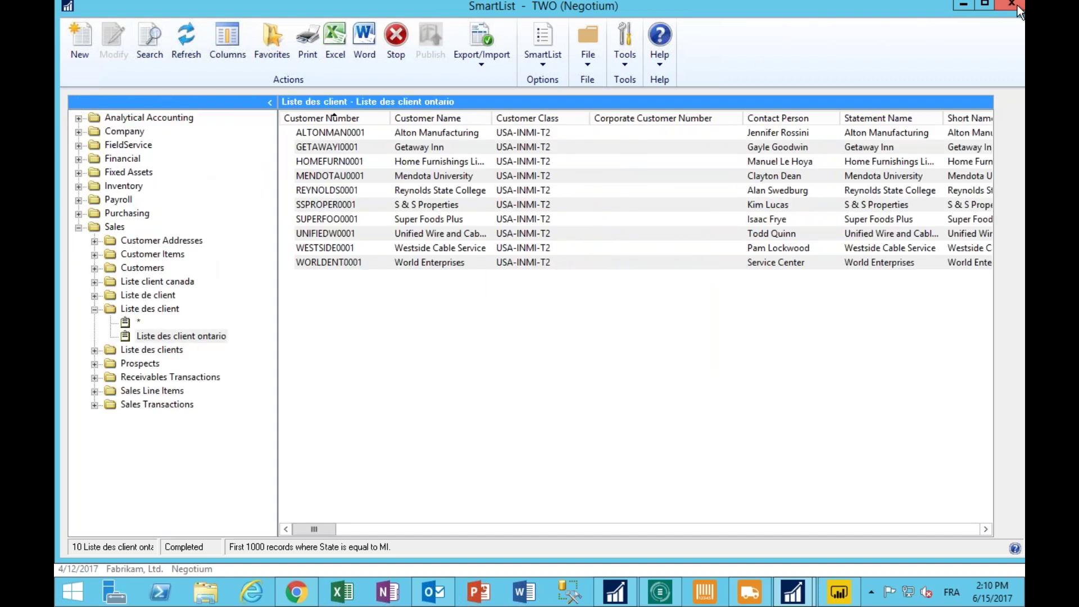
{"action": "mouse_move", "coordinate": [1019, 11]}
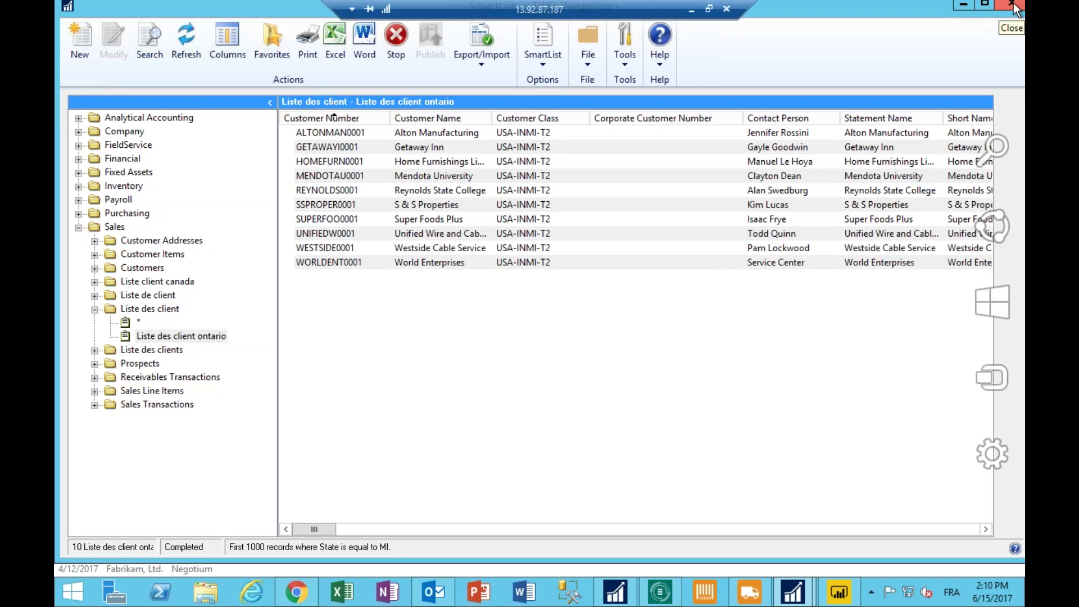
- Close SmartList, start a new STDORD sales order, and look up its customer
{"action": "left_click", "coordinate": [1018, 7]}
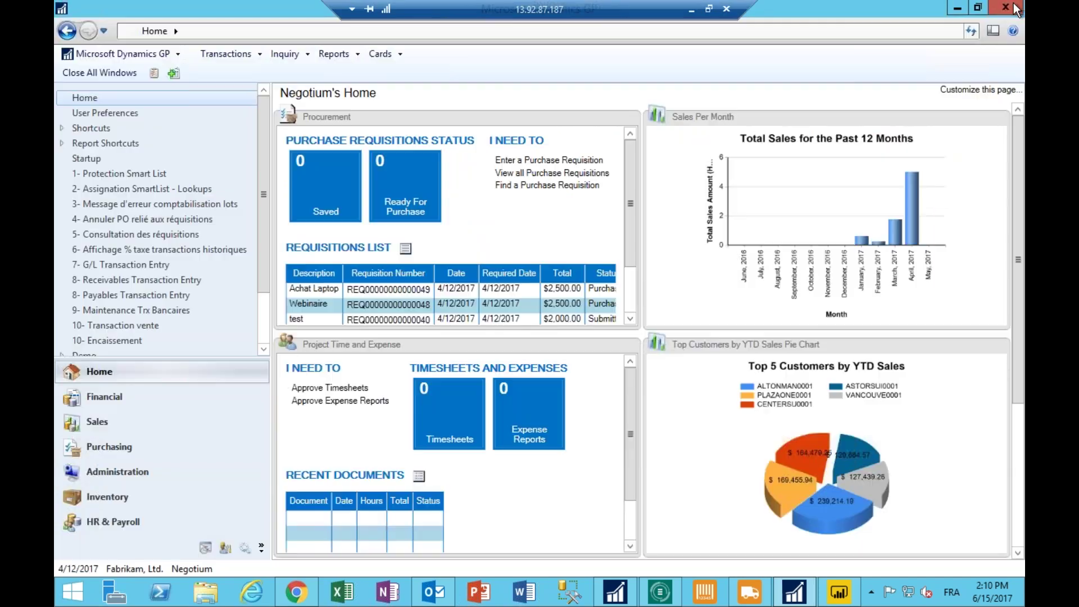
{"action": "left_click", "coordinate": [163, 190]}
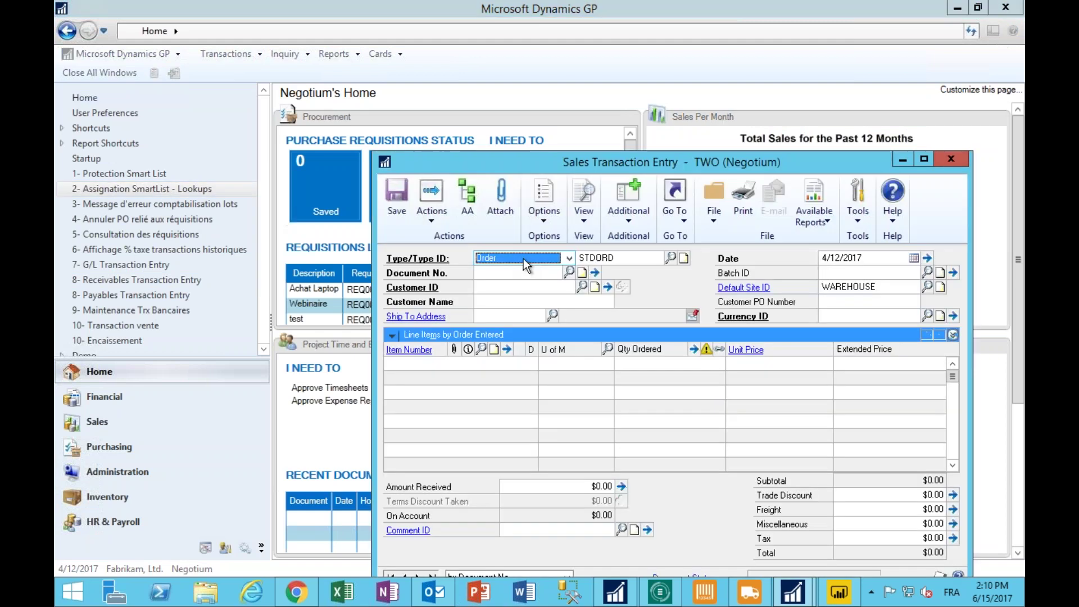
{"action": "left_click_drag", "start_coordinate": [579, 167], "coordinate": [491, 114]}
{"action": "key", "text": "Tab"}
{"action": "key", "text": "Tab"}
{"action": "key", "text": "Tab"}
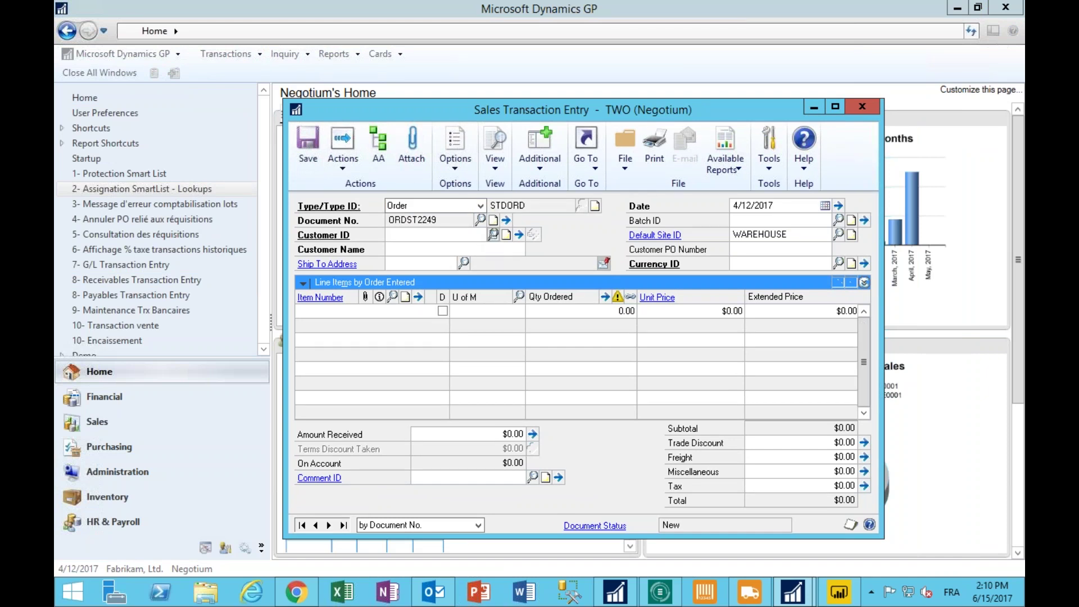
{"action": "left_click", "coordinate": [493, 237]}
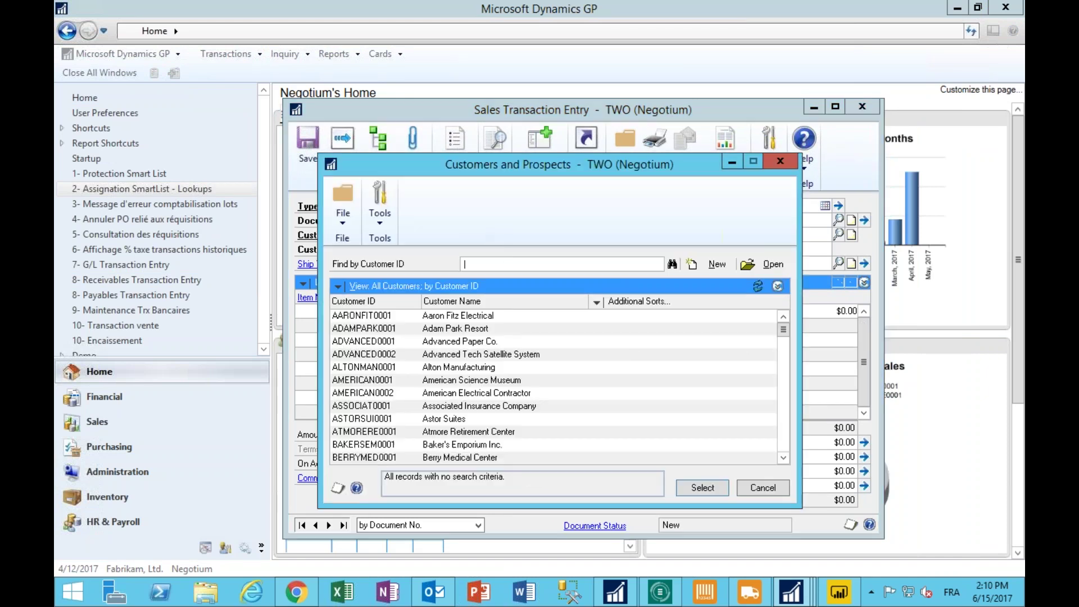
- Restrict the customer lookup to the Liste des client ontario favorite
{"action": "left_click", "coordinate": [339, 287]}
{"action": "mouse_move", "coordinate": [401, 405]}
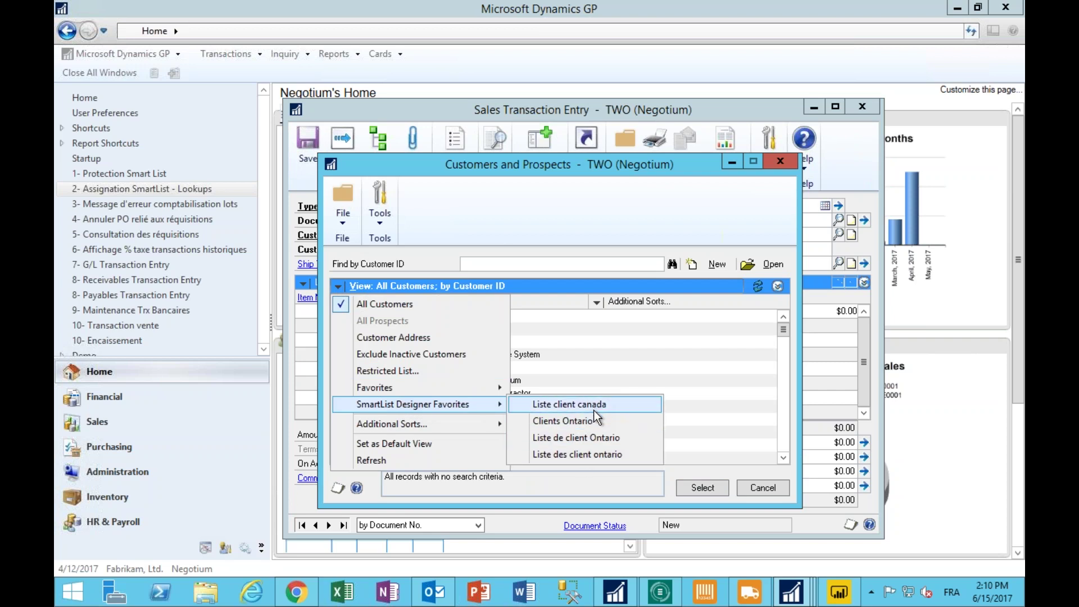
{"action": "left_click", "coordinate": [608, 436]}
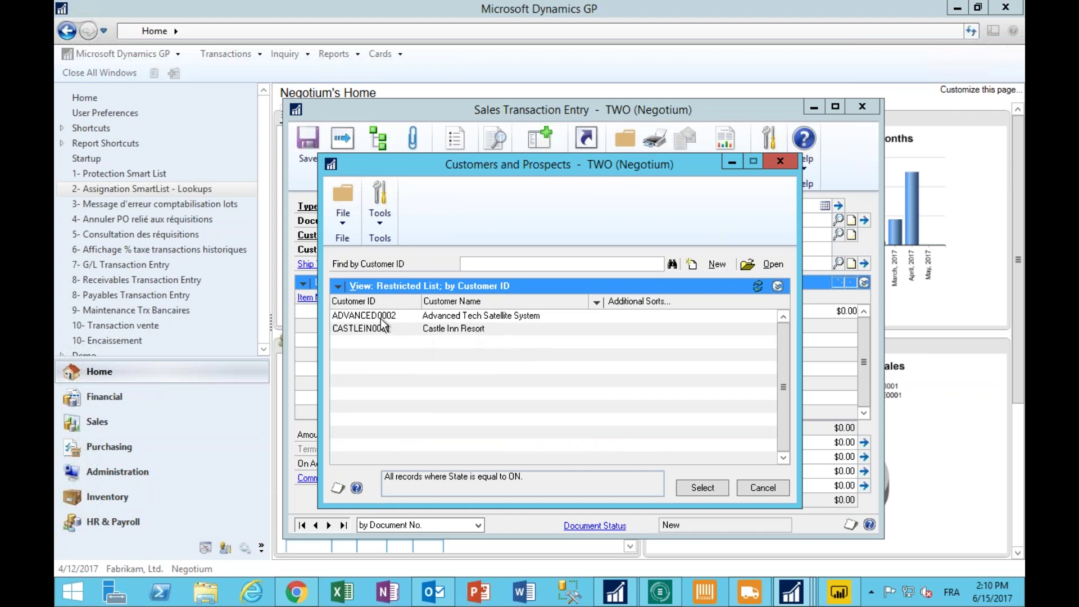
- Make that favorite the lookup's default view, then close the lookup and sales entry window
{"action": "left_click", "coordinate": [338, 287]}
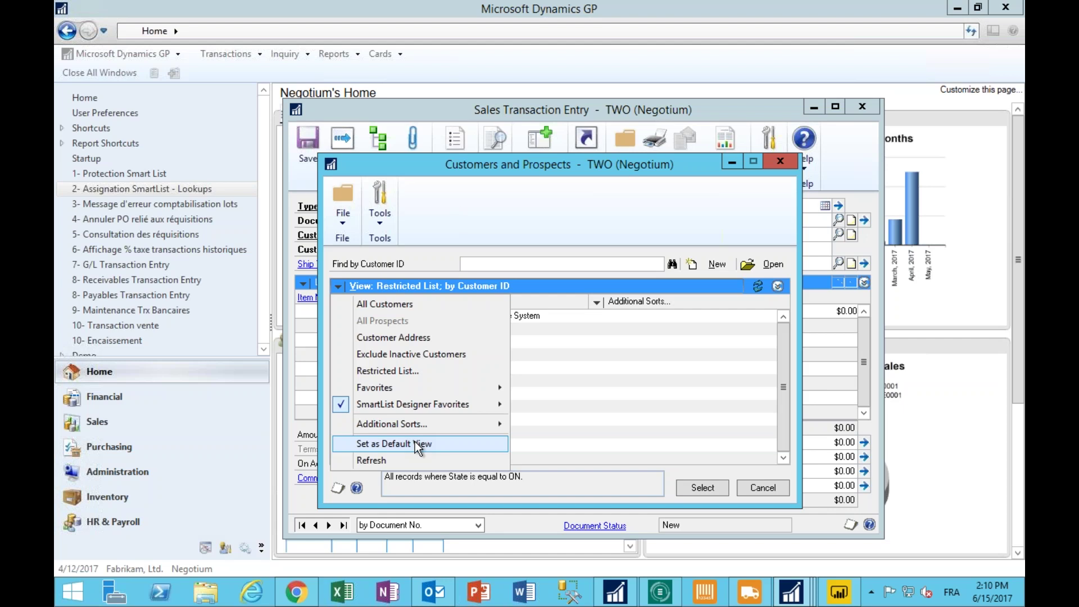
{"action": "left_click", "coordinate": [414, 442]}
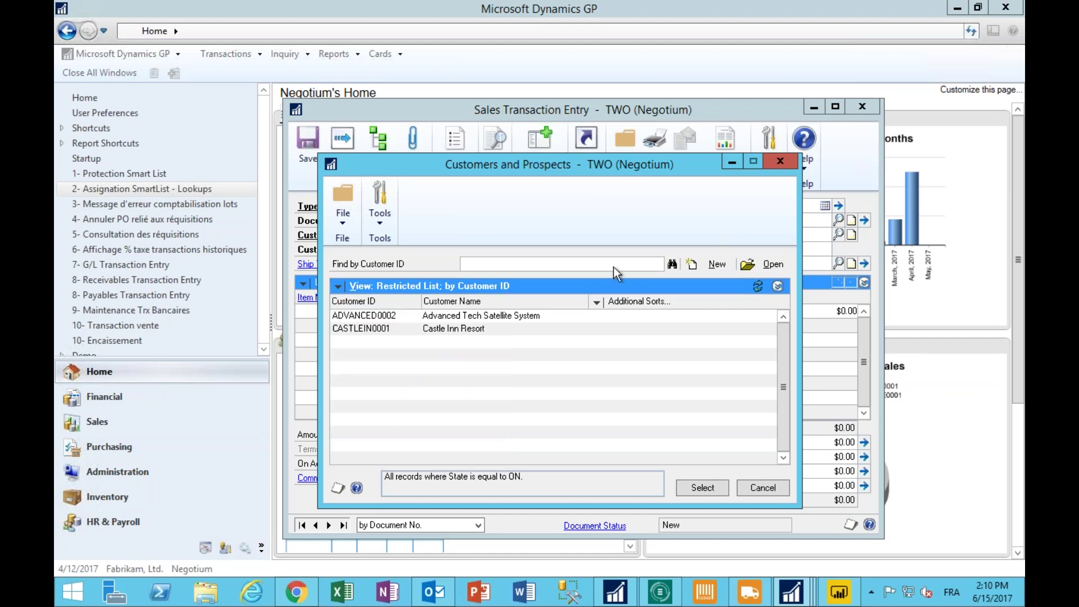
{"action": "left_click", "coordinate": [778, 159]}
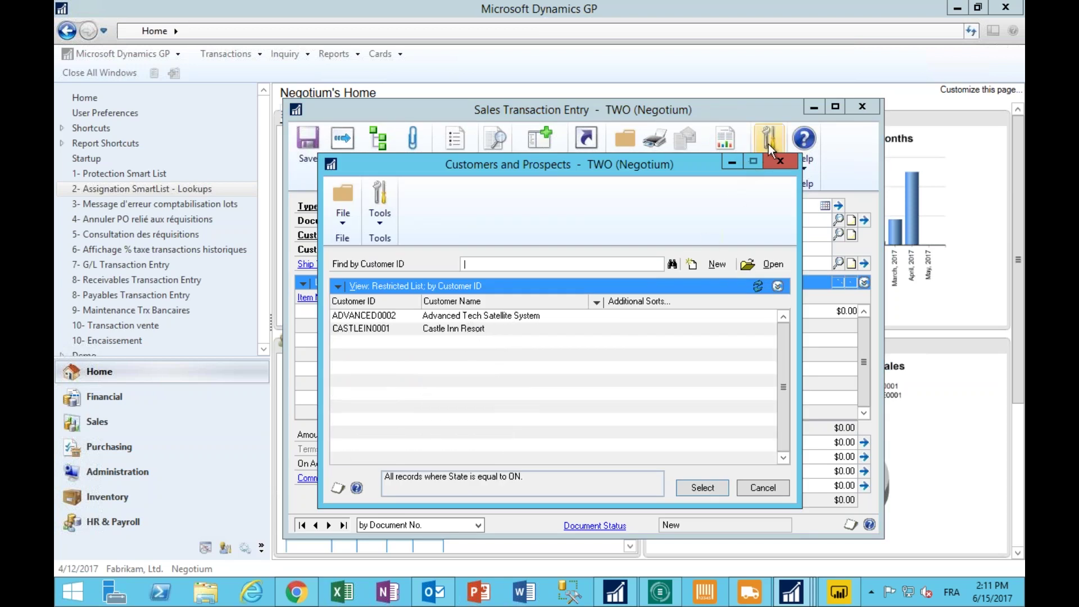
{"action": "left_click", "coordinate": [776, 162]}
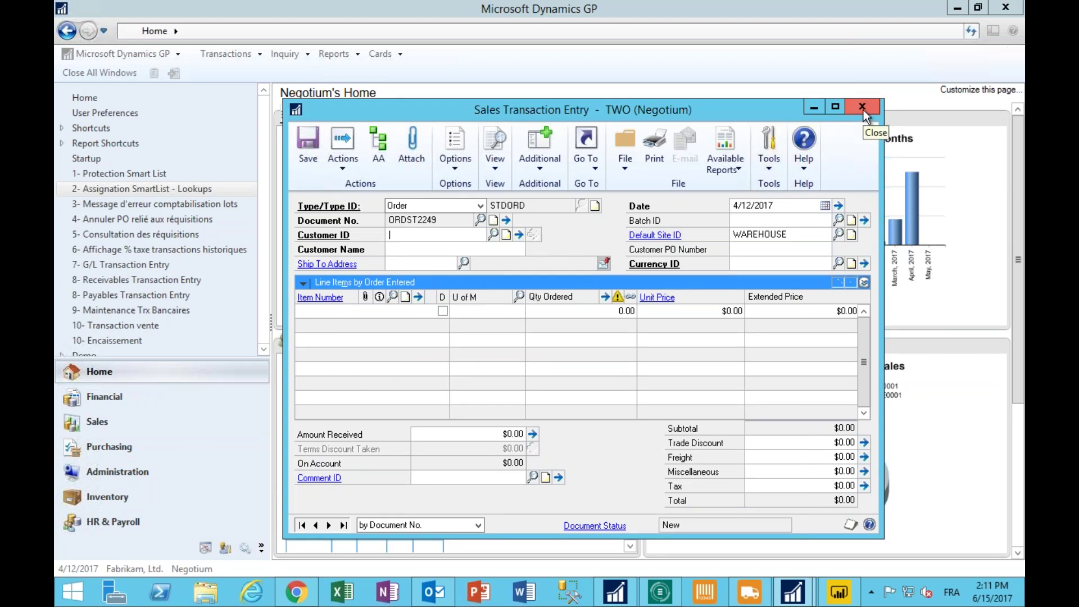
{"action": "left_click", "coordinate": [863, 107]}
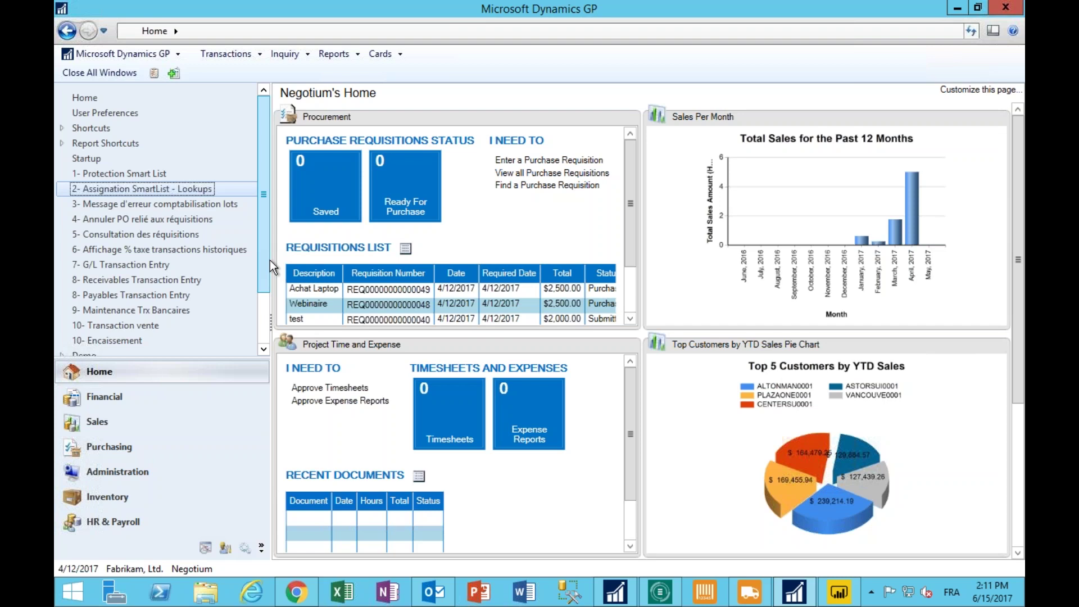
- Load invoice INVS3024 in Sales Transaction Entry and open its CONTRACTS batch details
{"action": "left_click", "coordinate": [153, 205]}
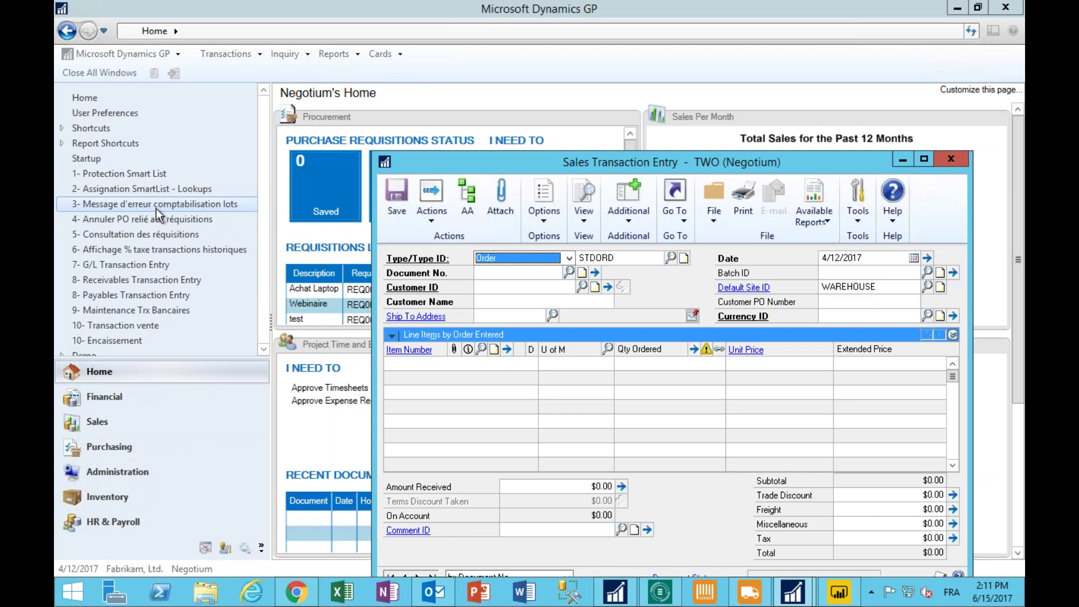
{"action": "left_click_drag", "start_coordinate": [651, 165], "coordinate": [487, 80]}
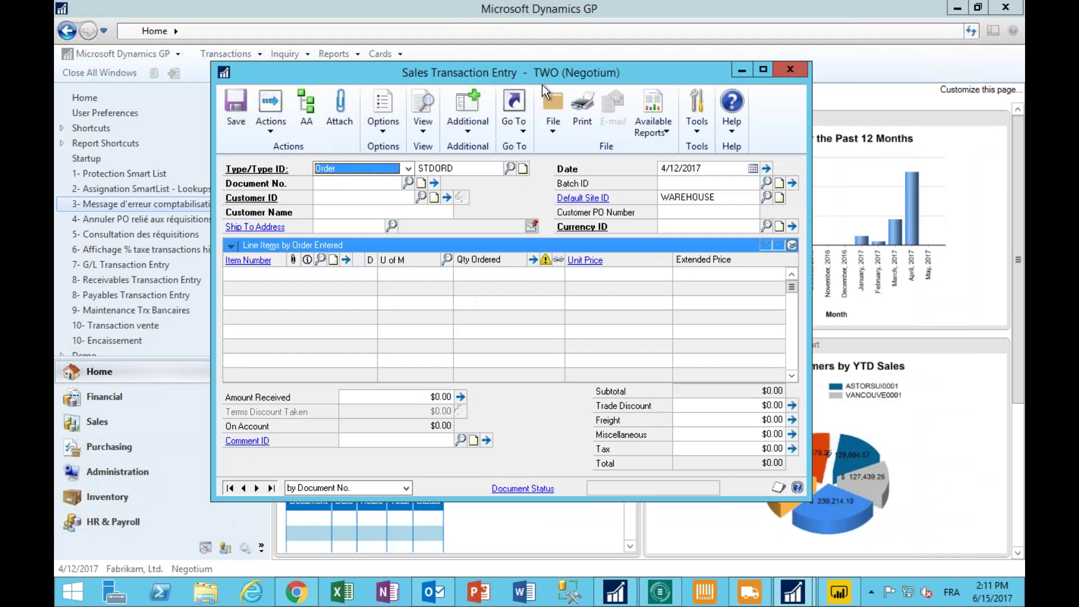
{"action": "left_click", "coordinate": [408, 168]}
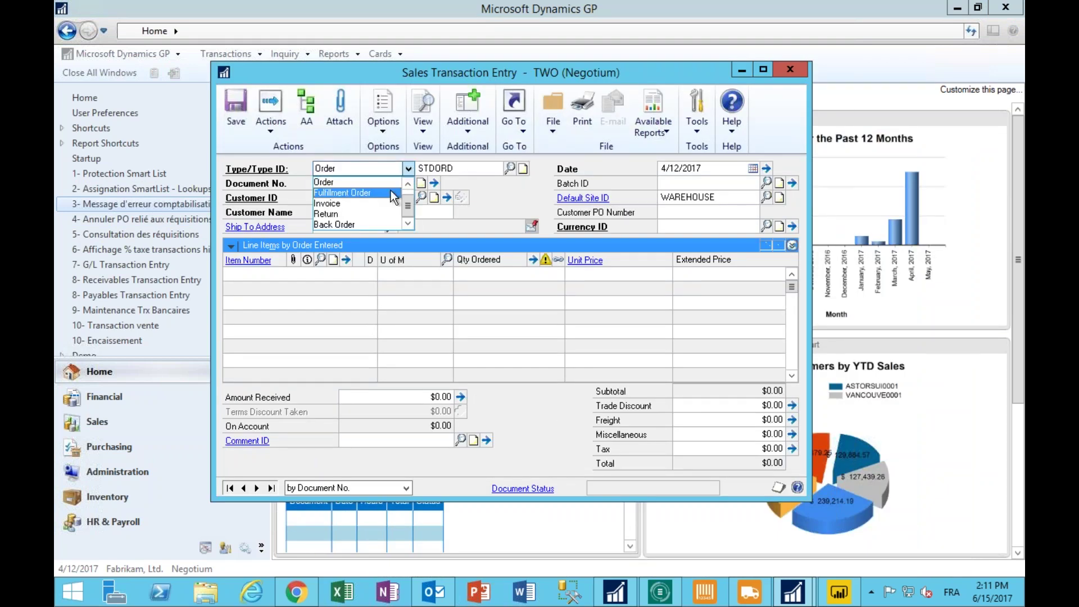
{"action": "left_click", "coordinate": [387, 203]}
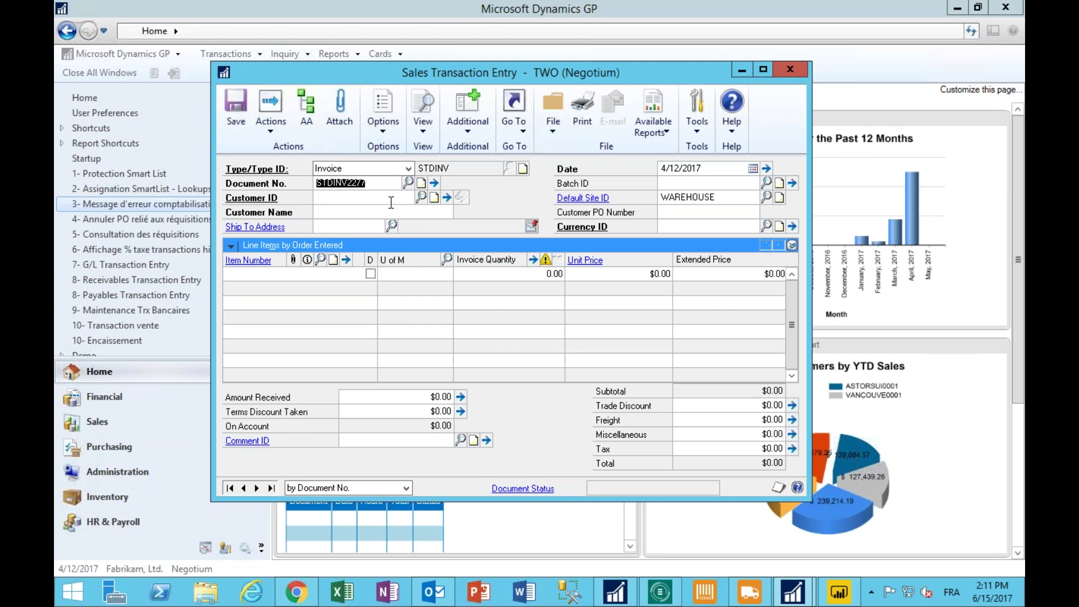
{"action": "left_click", "coordinate": [408, 183]}
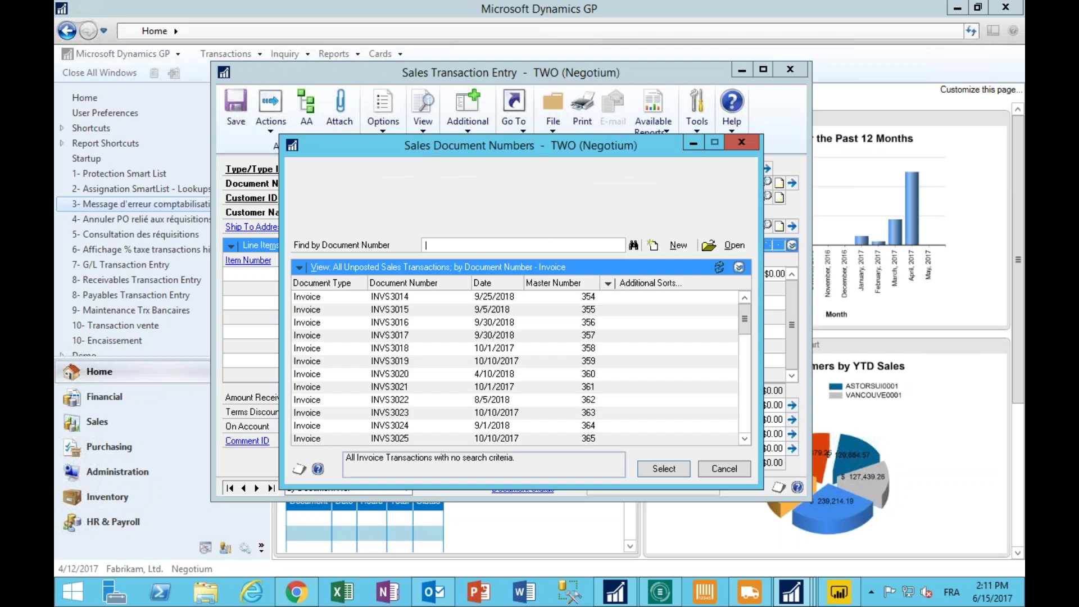
{"action": "double_click", "coordinate": [401, 425]}
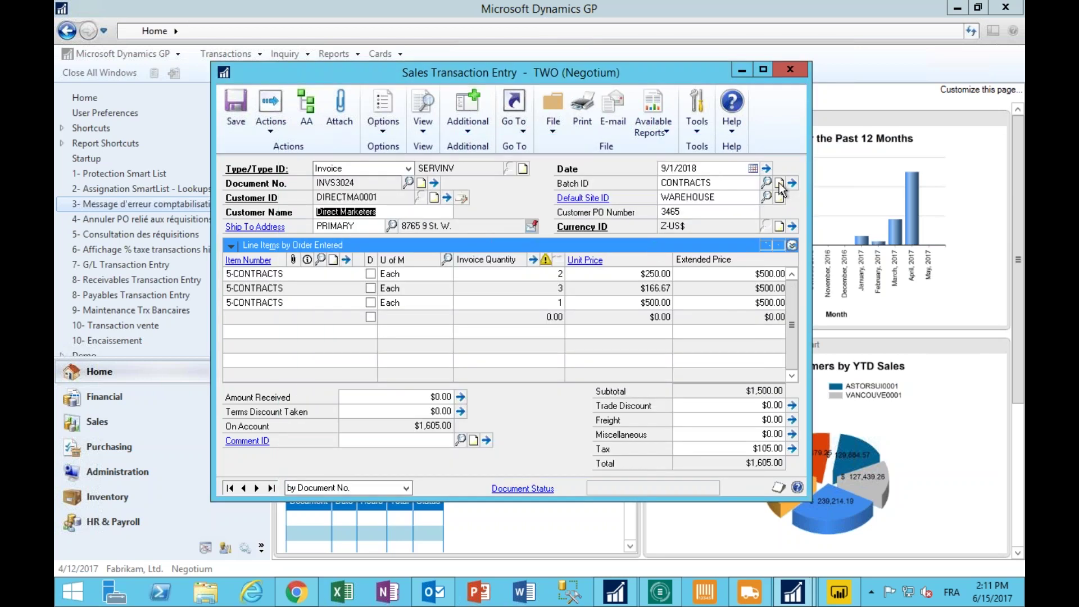
{"action": "left_click_drag", "start_coordinate": [524, 71], "coordinate": [402, 55]}
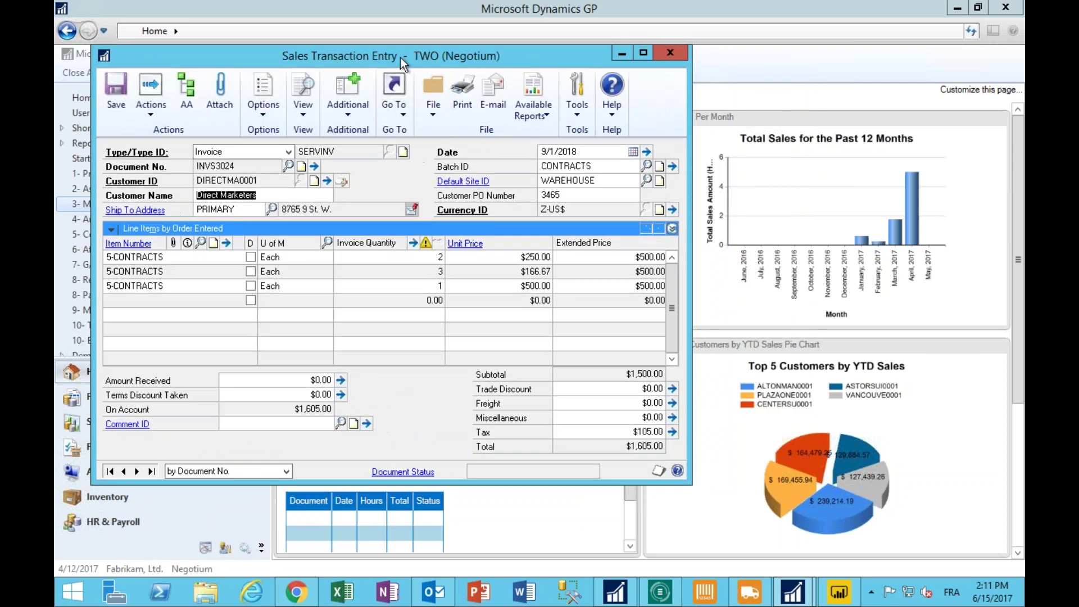
{"action": "left_click", "coordinate": [672, 166]}
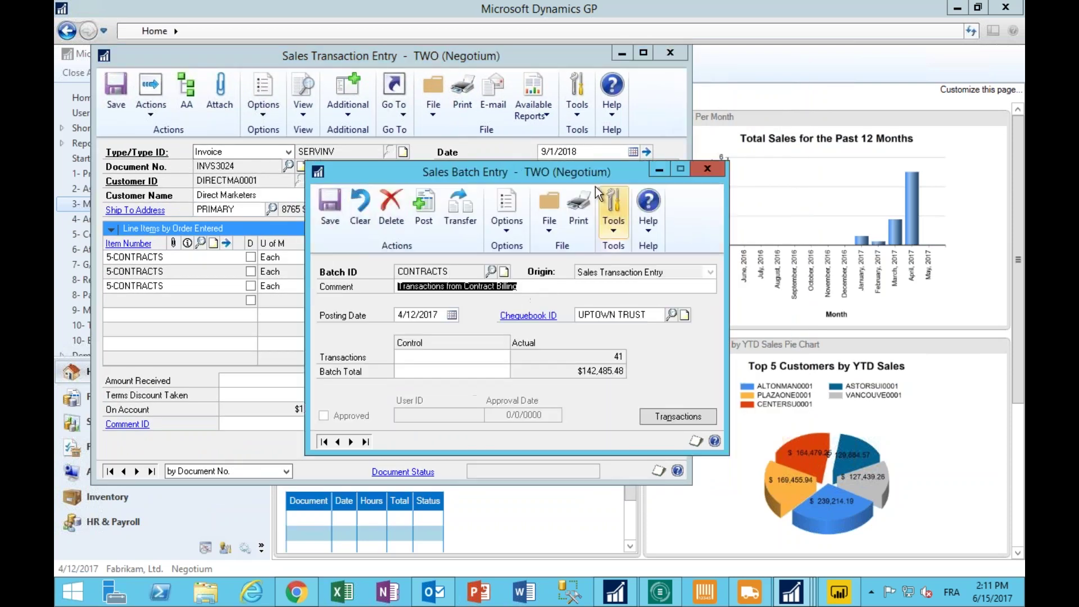
- Try to post the CONTRACTS batch and acknowledge that the batch is being edited
{"action": "left_click_drag", "start_coordinate": [625, 172], "coordinate": [864, 165]}
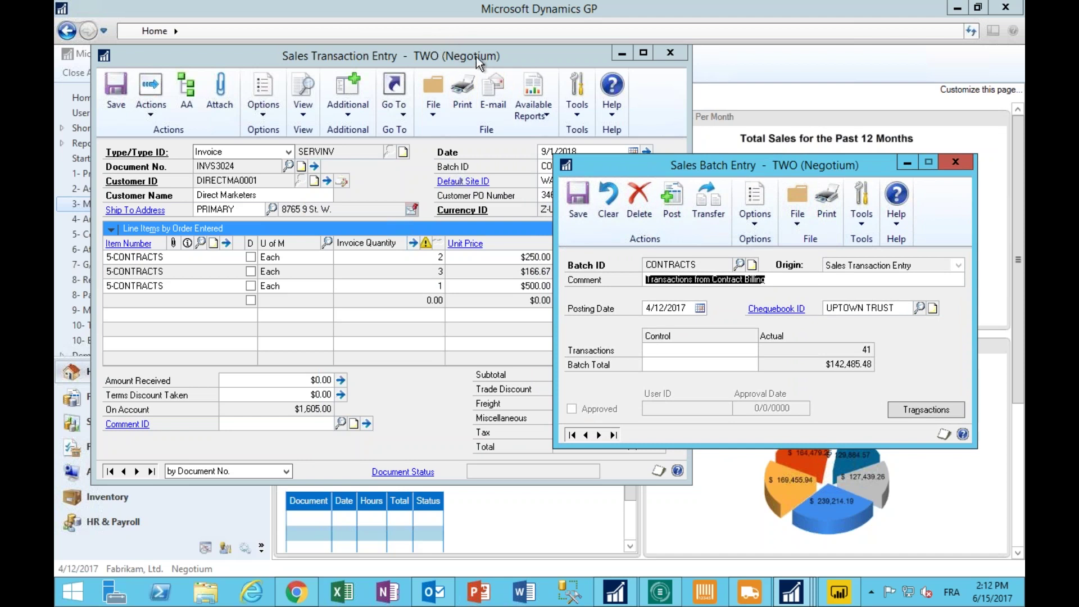
{"action": "left_click", "coordinate": [672, 204]}
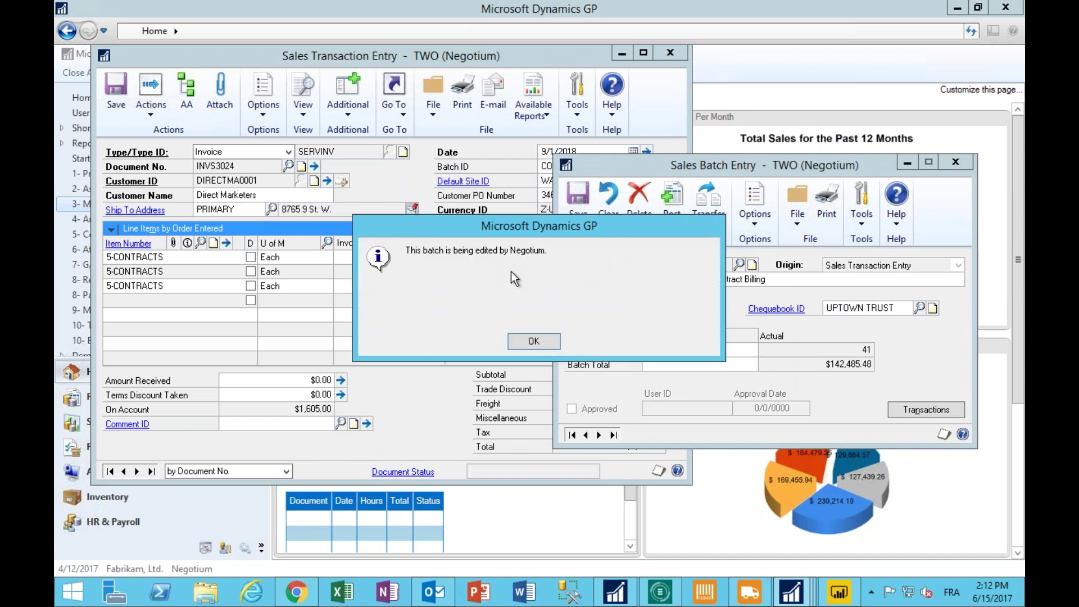
{"action": "left_click", "coordinate": [533, 341]}
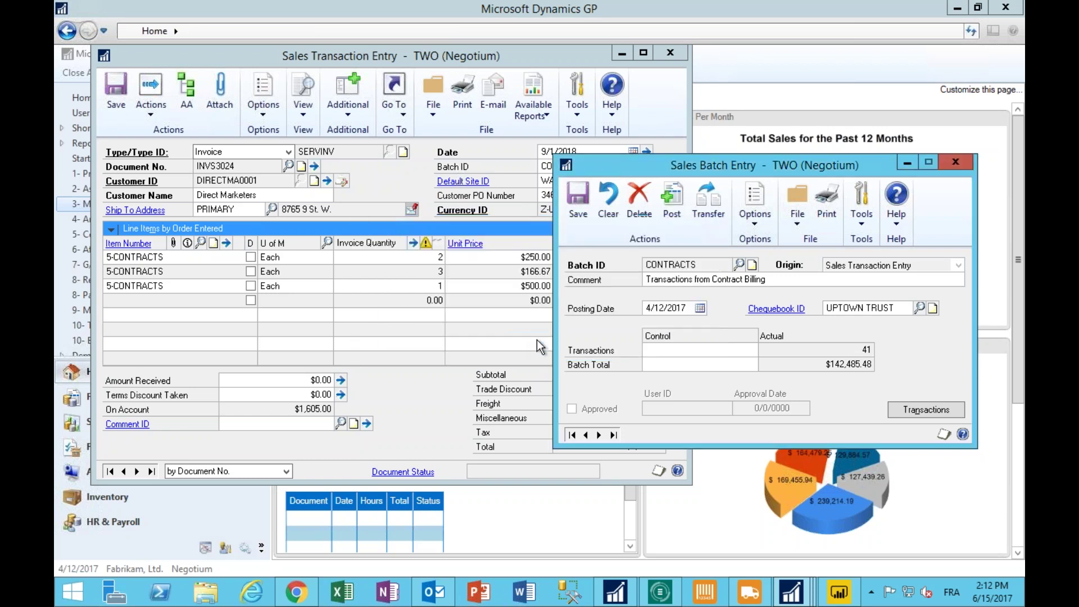
- Close the batch and sales invoice windows and start a purchase order from shortcut '4- Annuler PO relié aux réquisitions'
{"action": "left_click", "coordinate": [953, 163]}
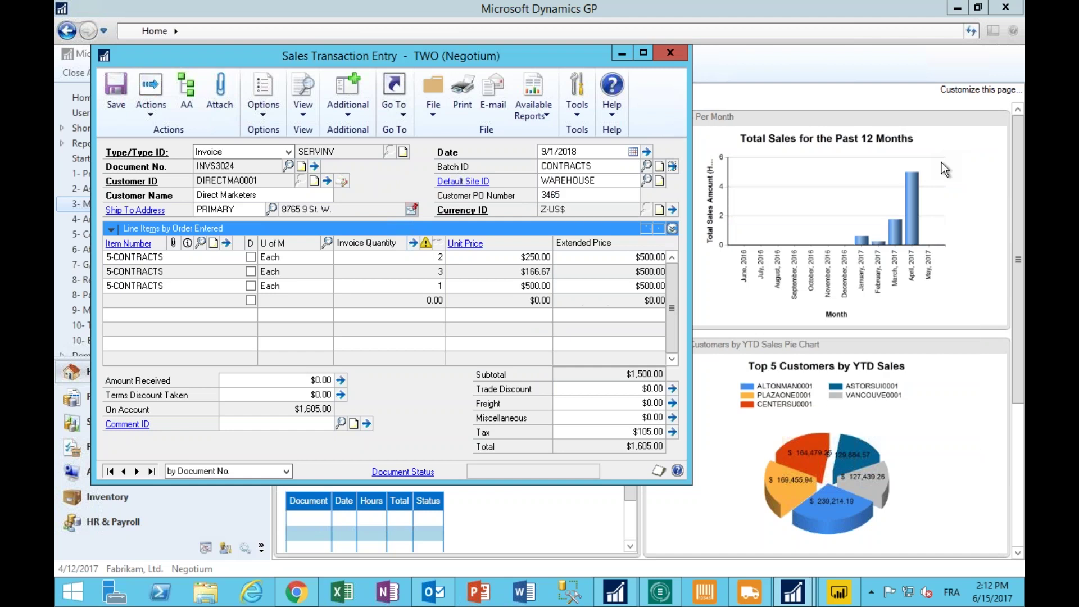
{"action": "left_click", "coordinate": [674, 53]}
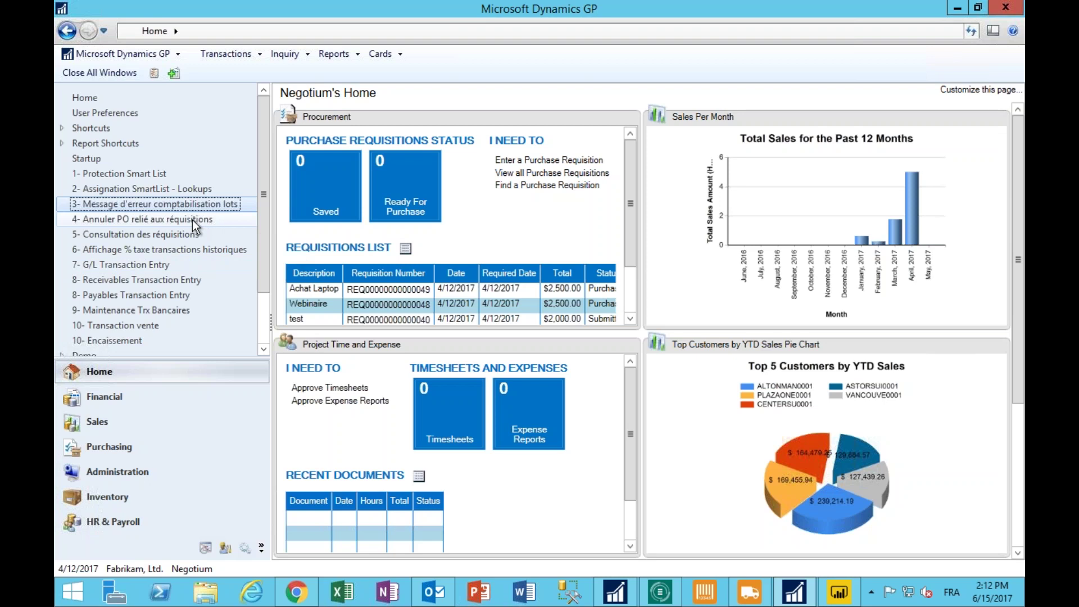
{"action": "left_click", "coordinate": [192, 221]}
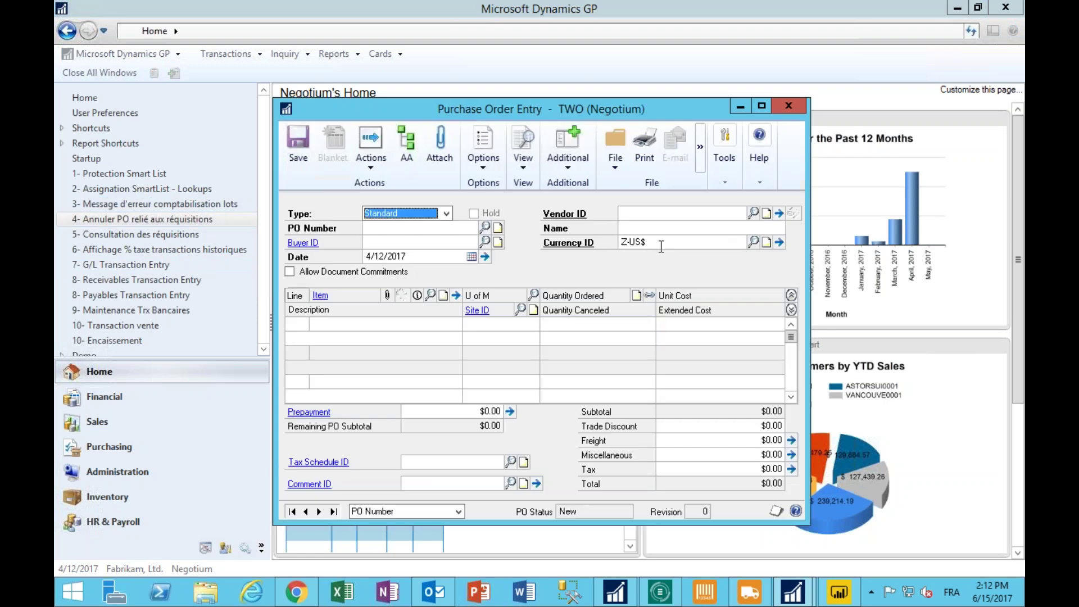
- Load purchase order PO2129 and show the requisition commitment linked to its LAPTOP line
{"action": "key", "text": "Tab"}
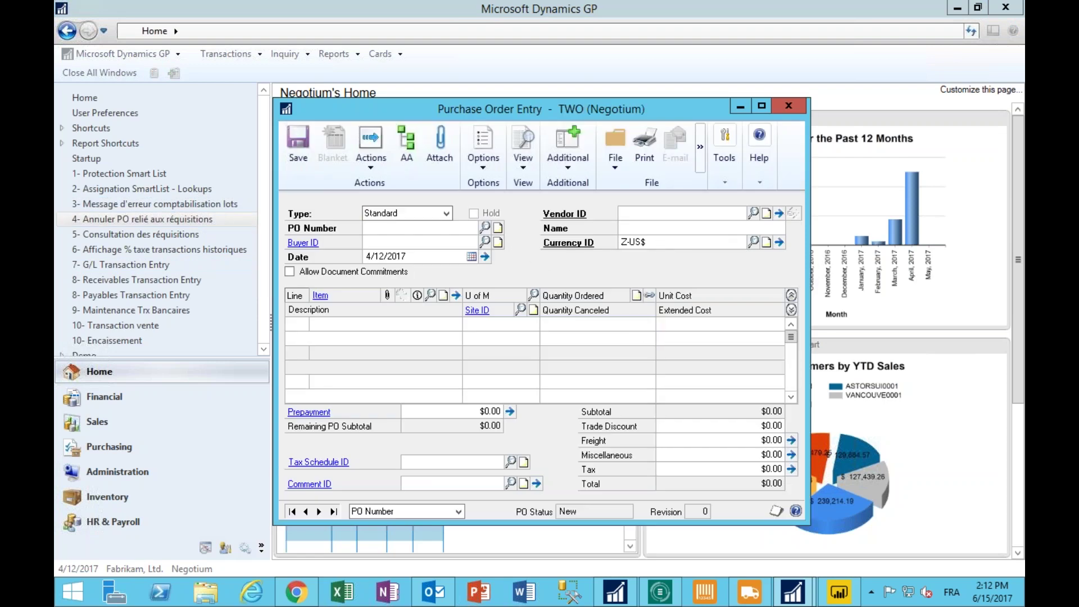
{"action": "left_click", "coordinate": [467, 228]}
{"action": "key", "text": "BackSpace"}
{"action": "type", "text": "9"}
{"action": "key", "text": "Tab"}
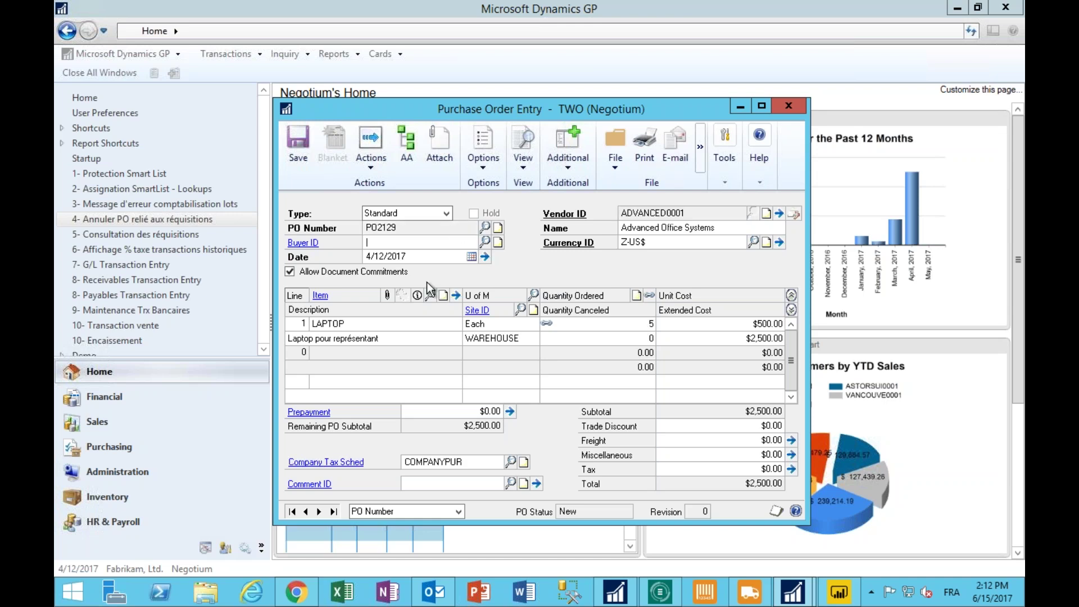
{"action": "left_click", "coordinate": [600, 325]}
{"action": "left_click", "coordinate": [650, 295]}
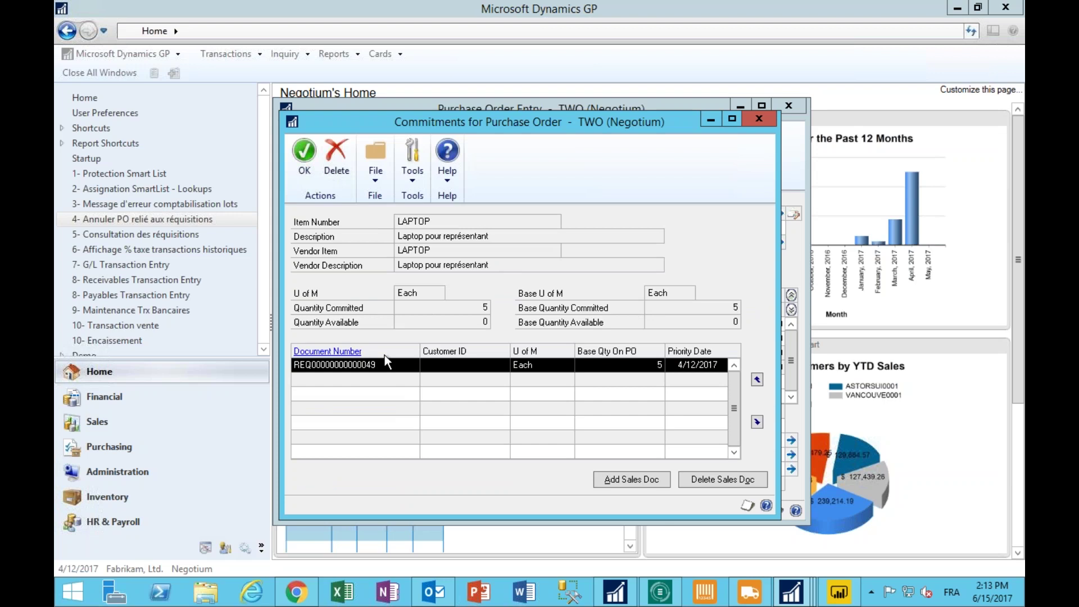
- Cancel 3 of the 5 LAPTOP units on PO2129, then save and close the order
{"action": "left_click_drag", "start_coordinate": [543, 123], "coordinate": [722, 134]}
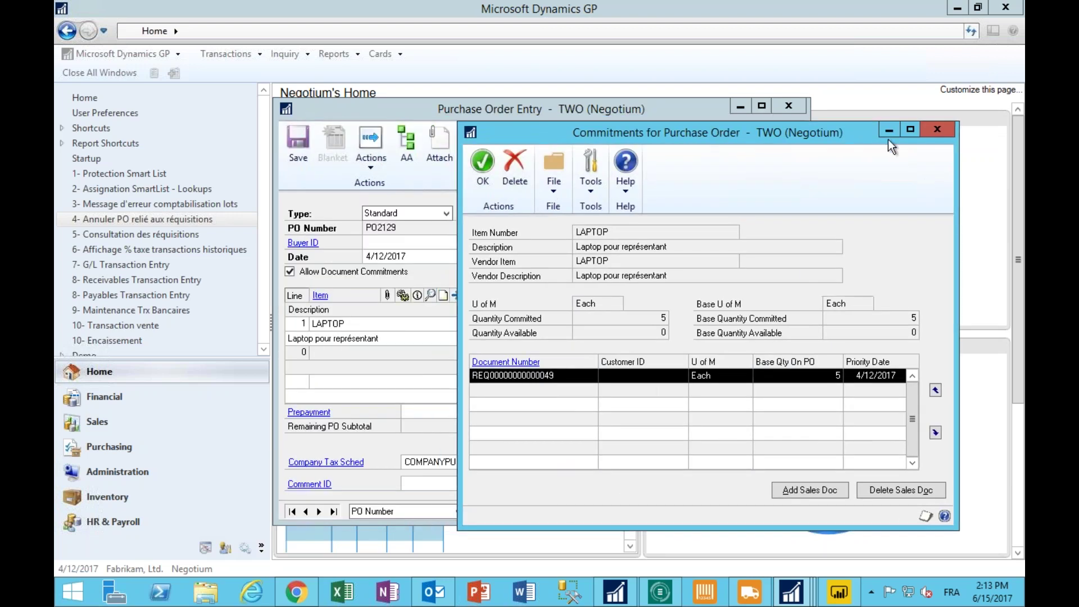
{"action": "left_click", "coordinate": [943, 127]}
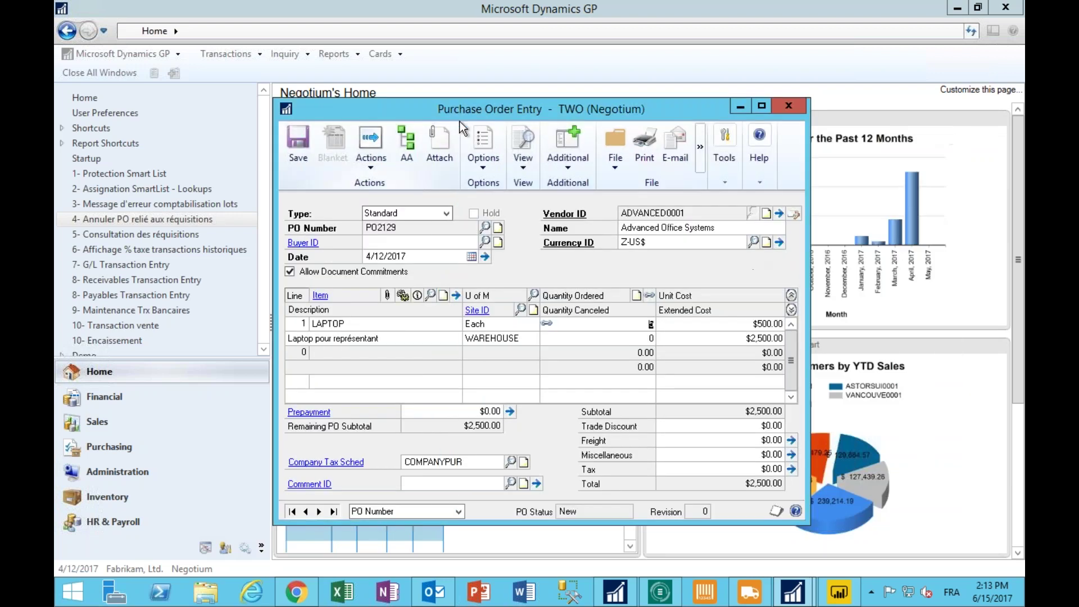
{"action": "left_click_drag", "start_coordinate": [462, 111], "coordinate": [334, 78]}
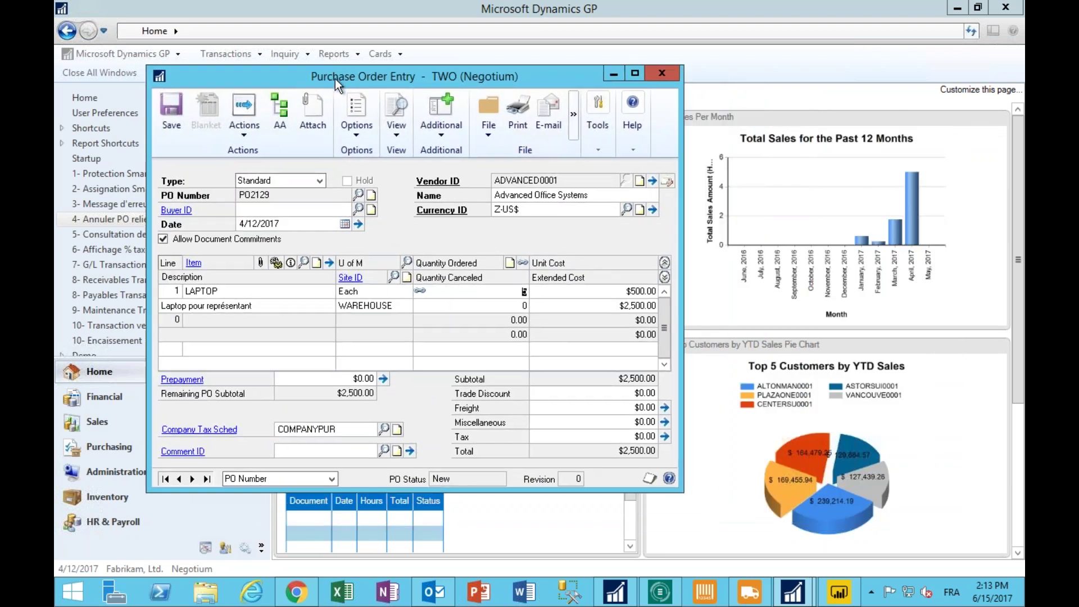
{"action": "left_click", "coordinate": [498, 303]}
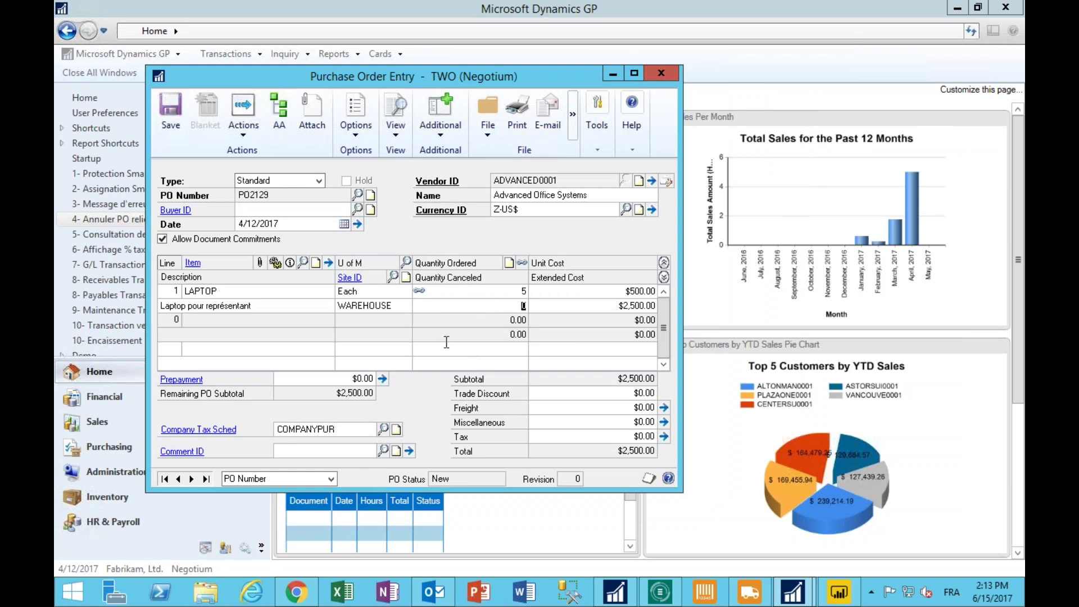
{"action": "type", "text": "3"}
{"action": "key", "text": "Tab"}
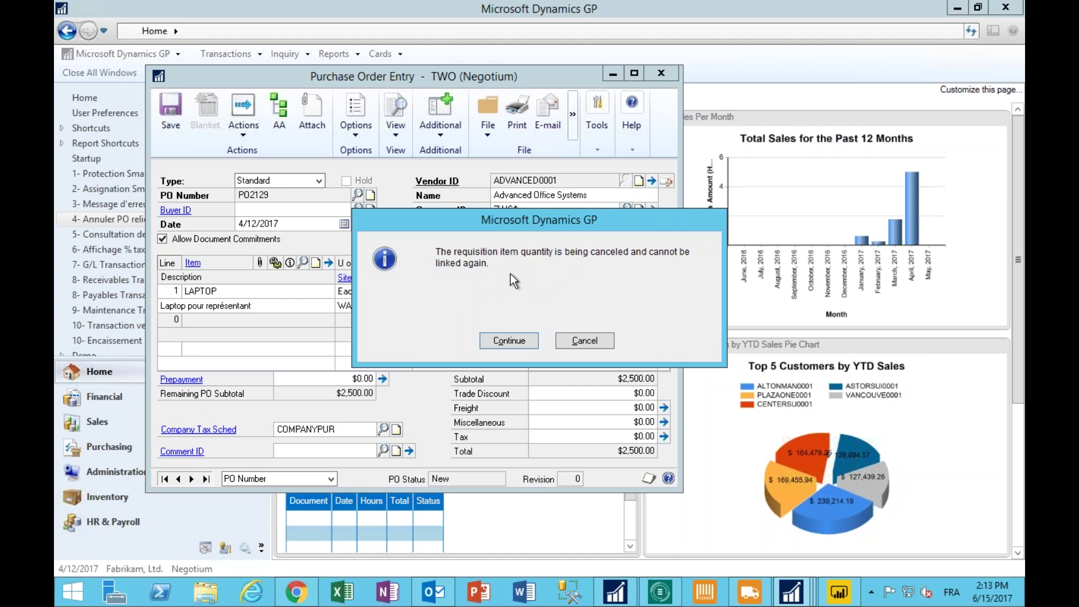
{"action": "left_click", "coordinate": [513, 342]}
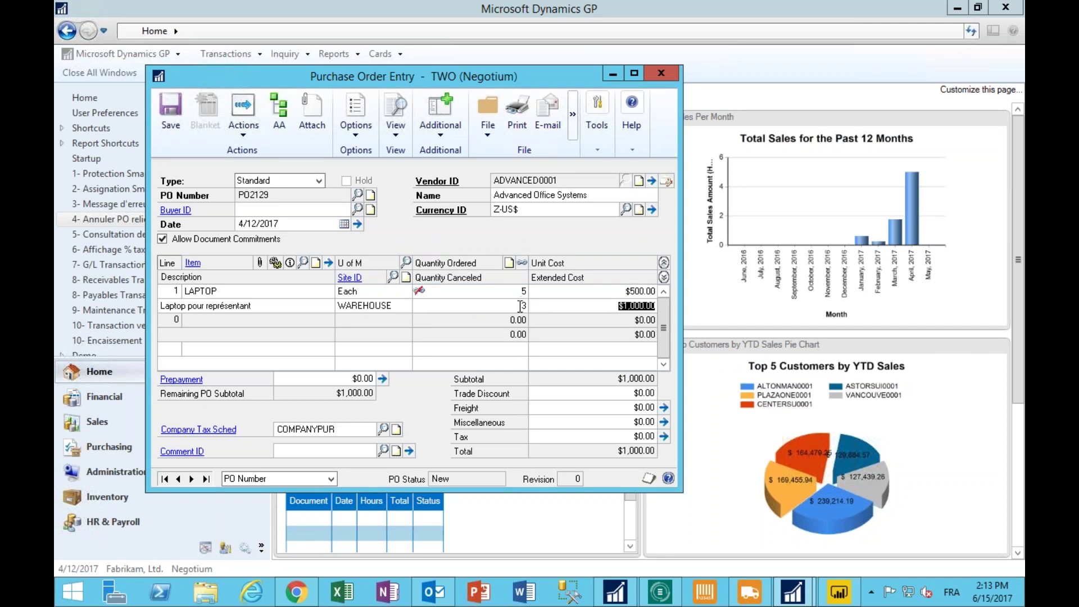
{"action": "left_click", "coordinate": [175, 121]}
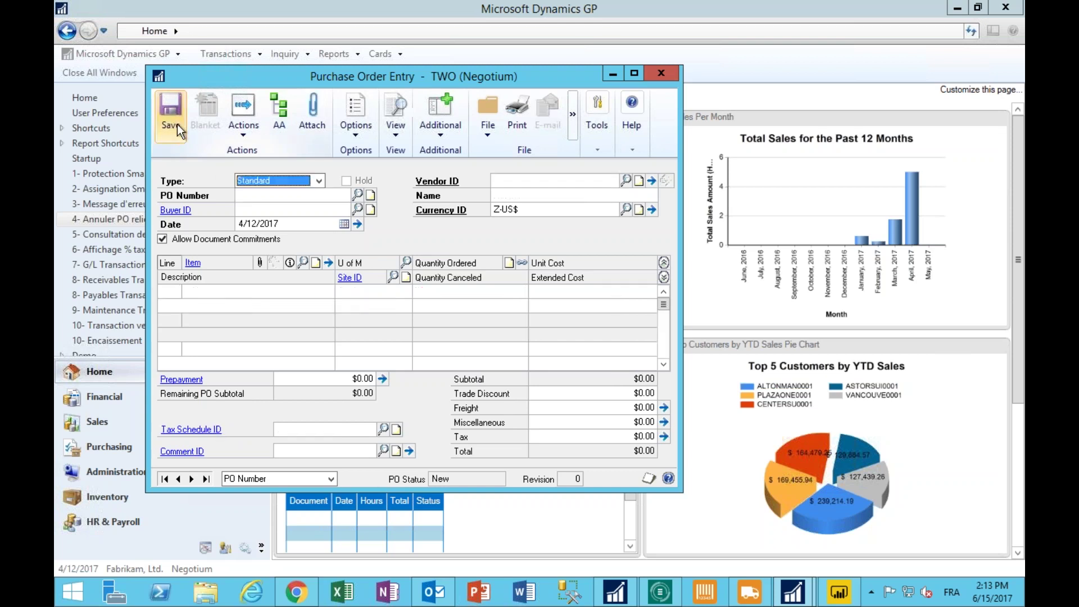
{"action": "left_click", "coordinate": [669, 72]}
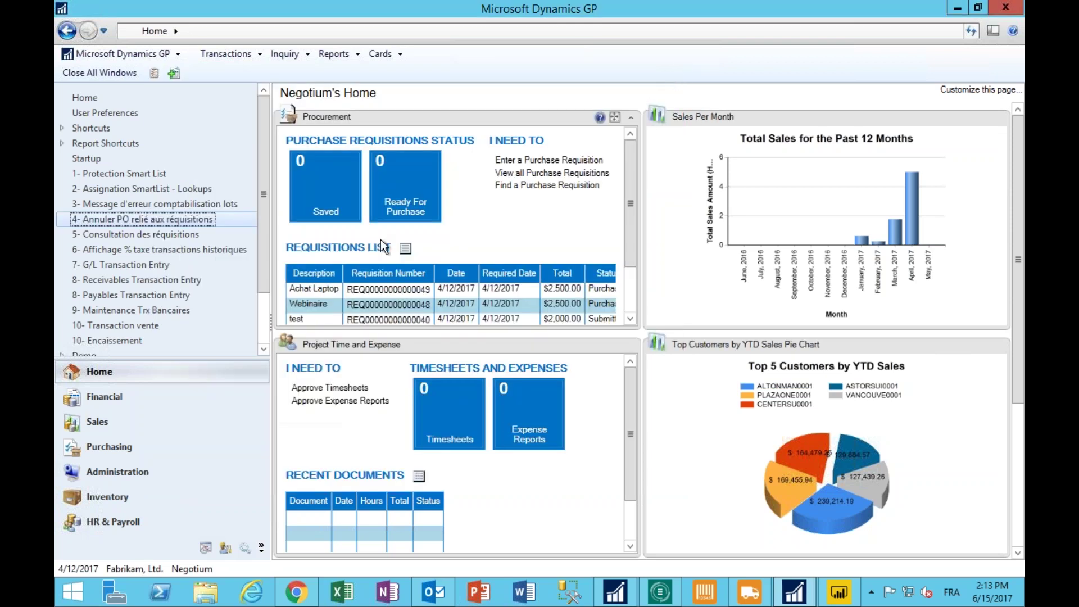
{"action": "left_click", "coordinate": [395, 290]}
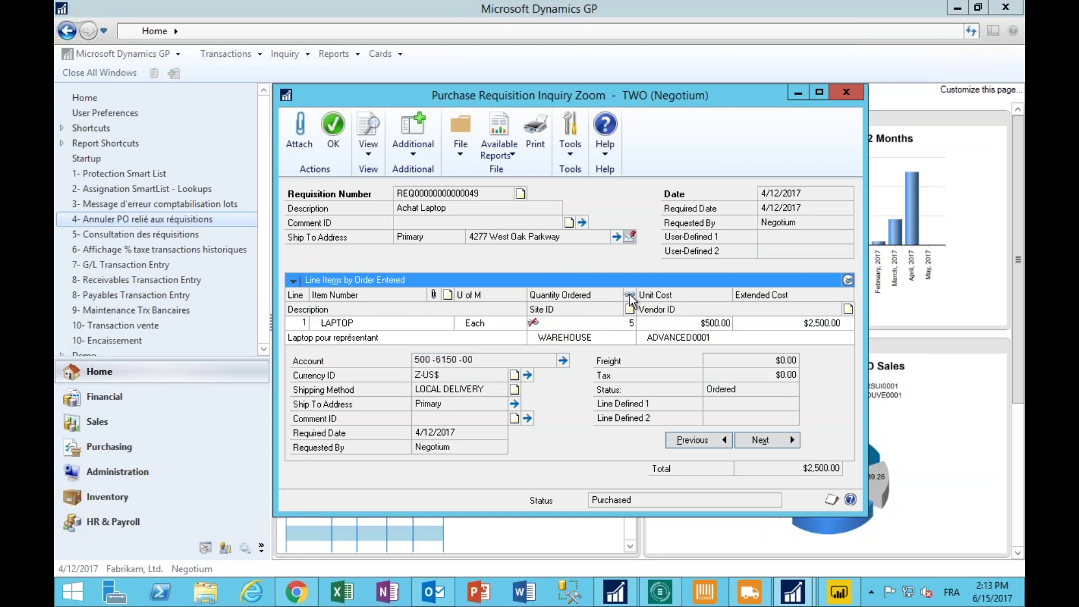
{"action": "left_click", "coordinate": [629, 295]}
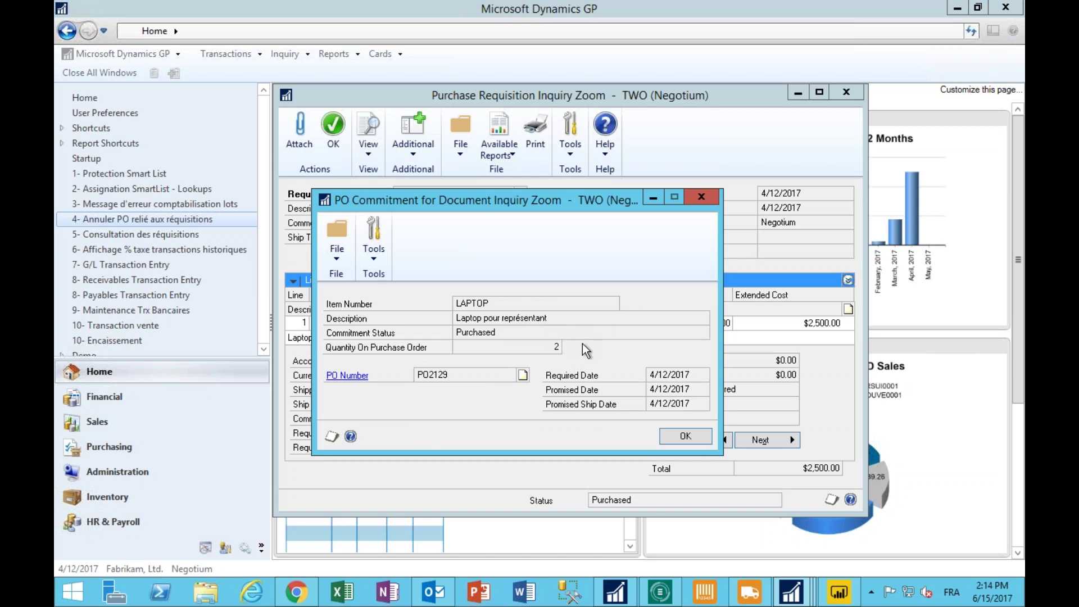
{"action": "left_click", "coordinate": [703, 201]}
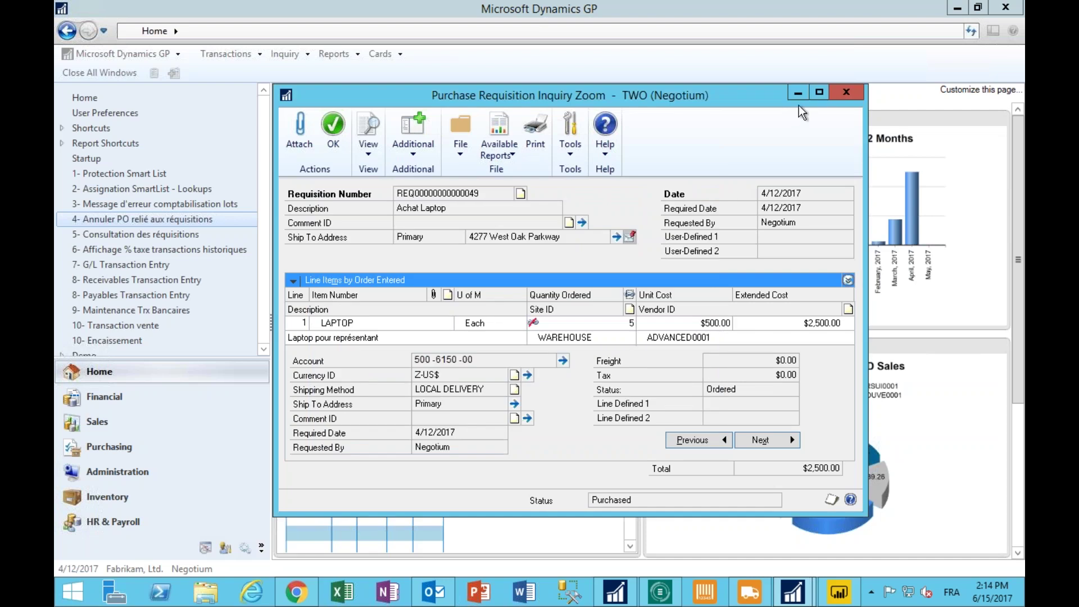
{"action": "left_click", "coordinate": [846, 91]}
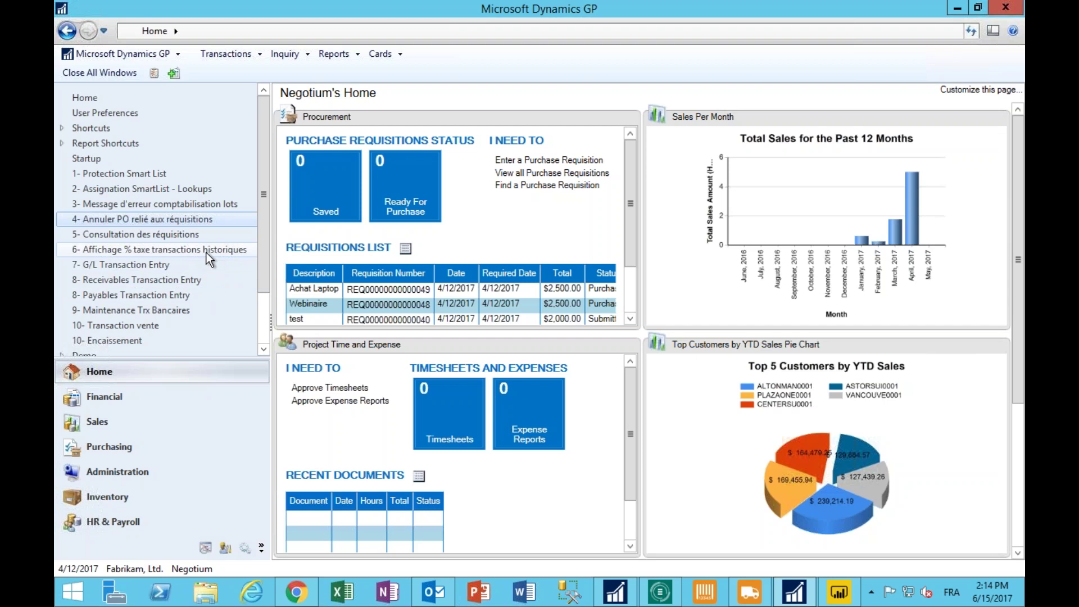
- Inspect invoice INV1019, then open INV1020's sales tax summary showing $2.10 total tax
{"action": "left_click", "coordinate": [207, 251]}
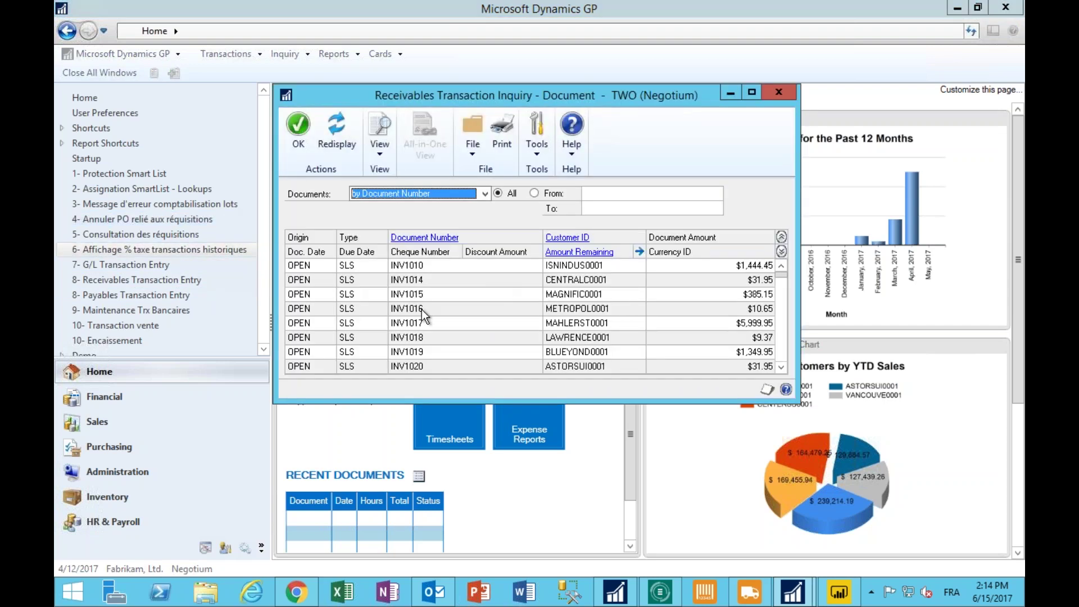
{"action": "left_click", "coordinate": [426, 351]}
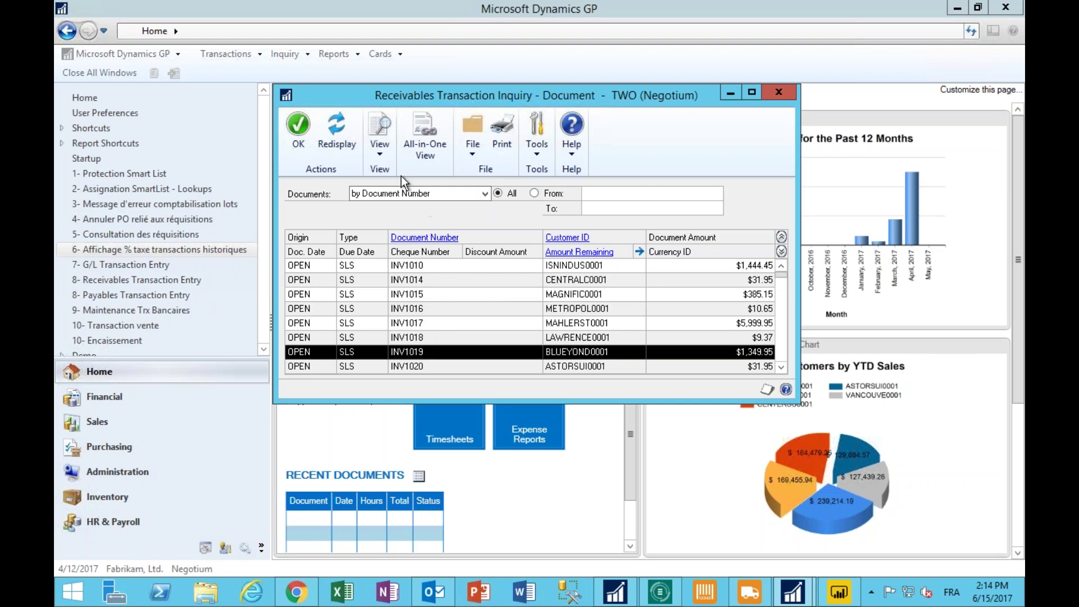
{"action": "left_click", "coordinate": [450, 237]}
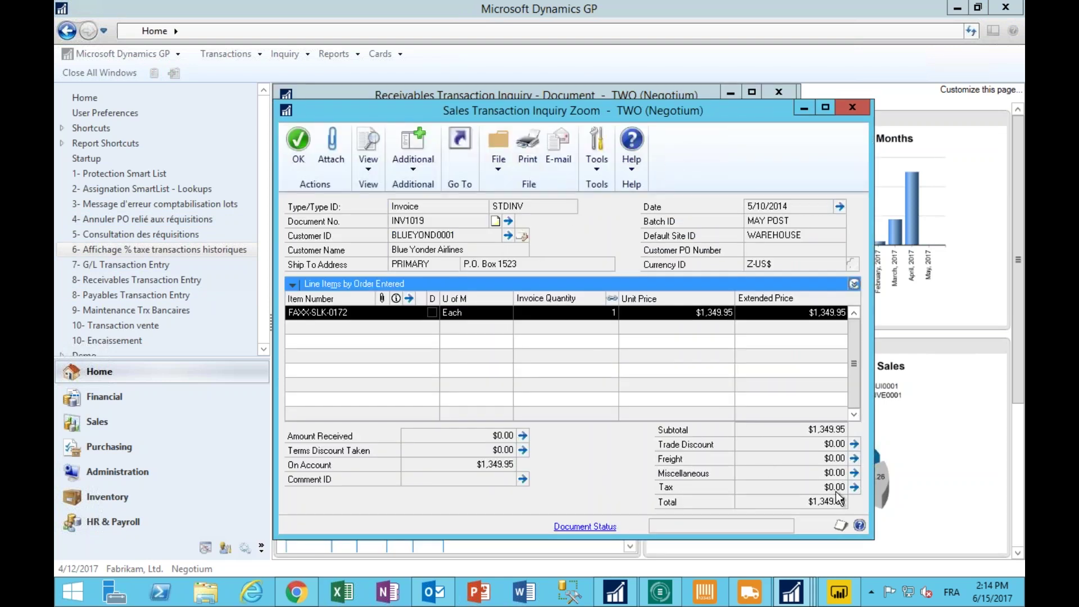
{"action": "left_click", "coordinate": [852, 108]}
{"action": "left_click", "coordinate": [468, 366]}
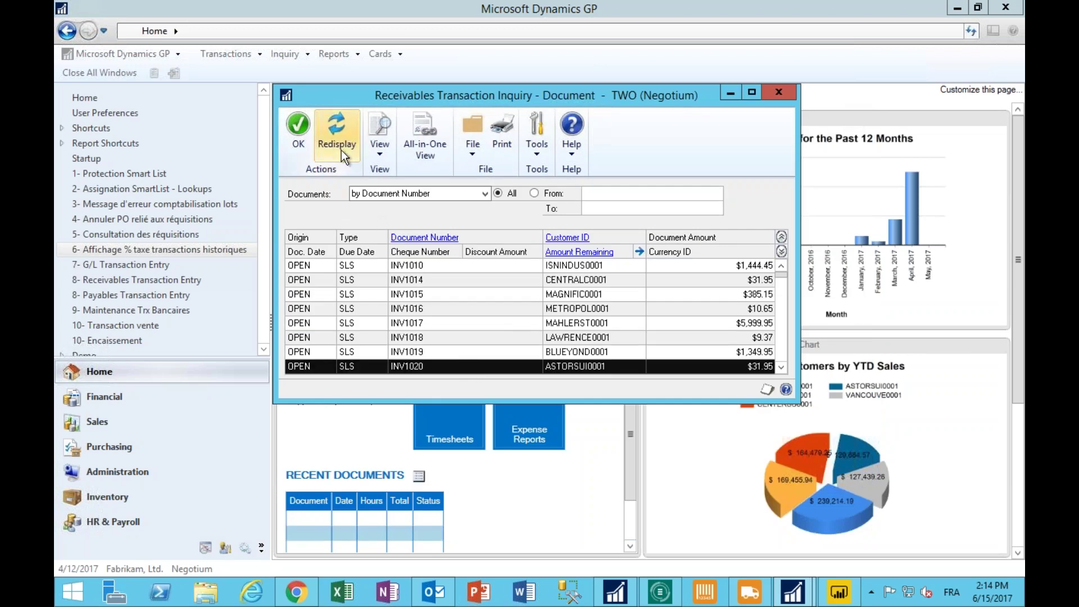
{"action": "left_click", "coordinate": [443, 239]}
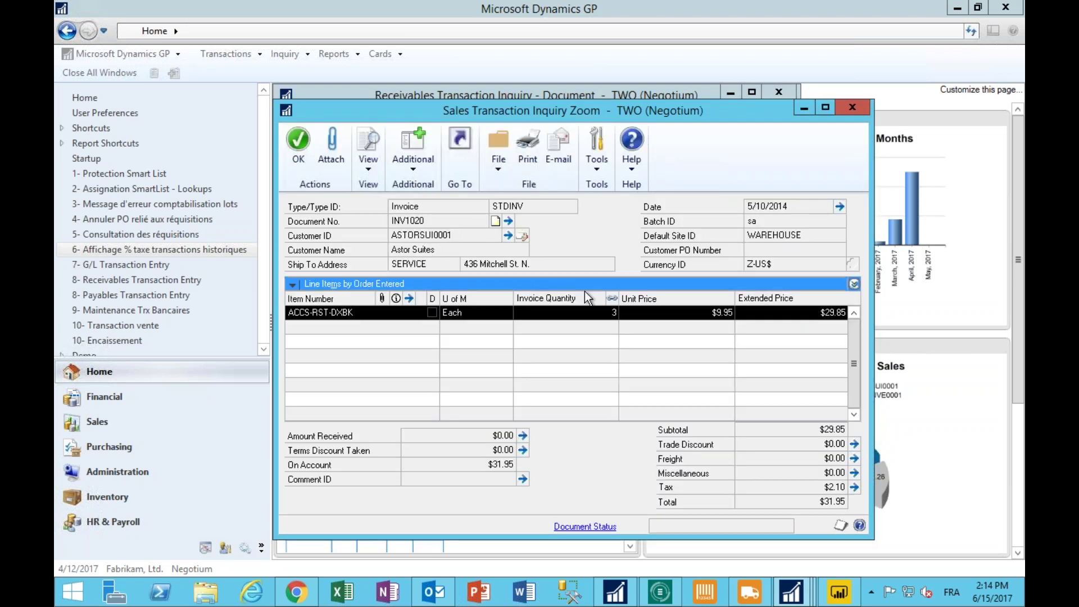
{"action": "left_click", "coordinate": [855, 487]}
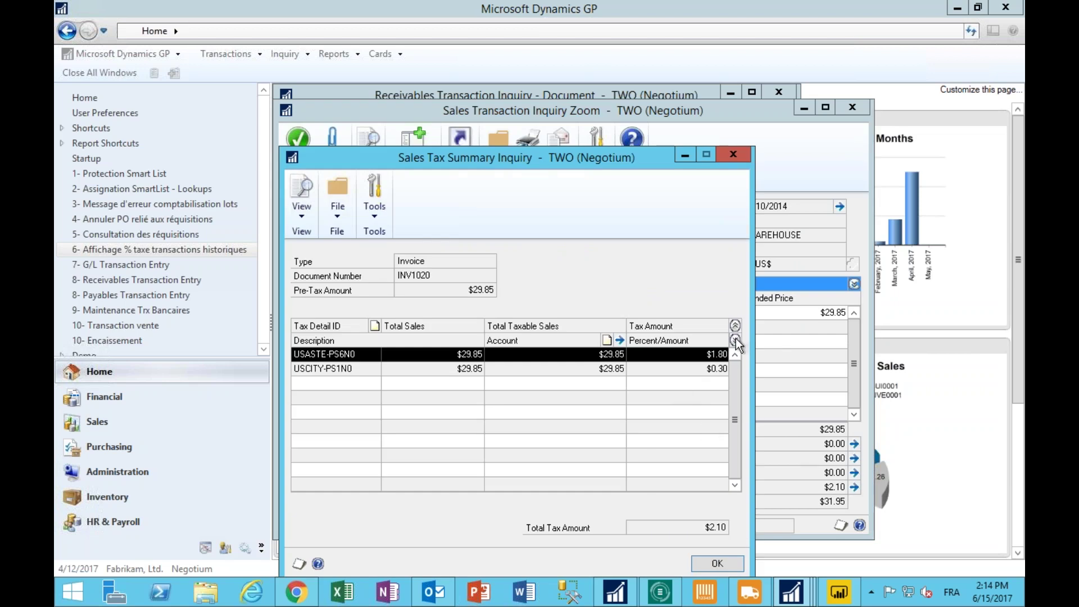
- Review INV1020's tax detail lines, then close the tax summary and both inquiry windows
{"action": "left_click", "coordinate": [735, 339]}
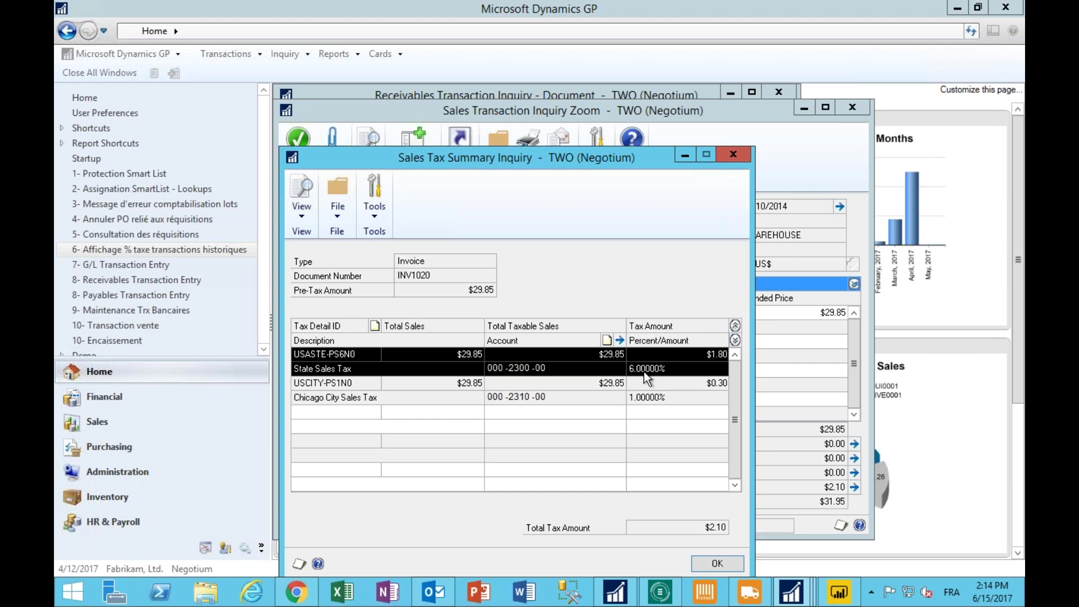
{"action": "left_click_drag", "start_coordinate": [454, 160], "coordinate": [622, 137]}
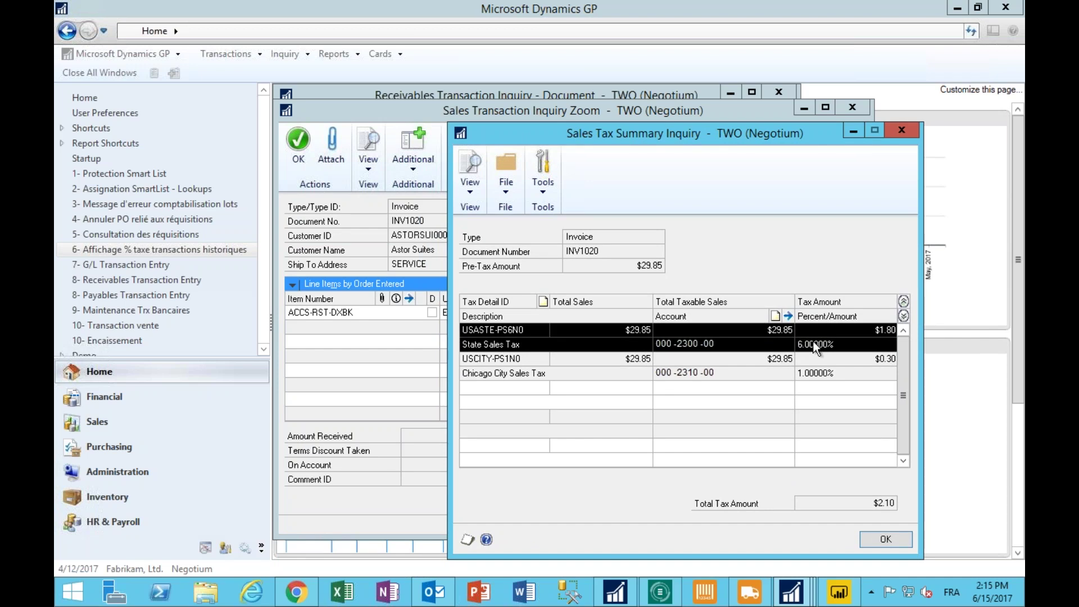
{"action": "left_click", "coordinate": [910, 130]}
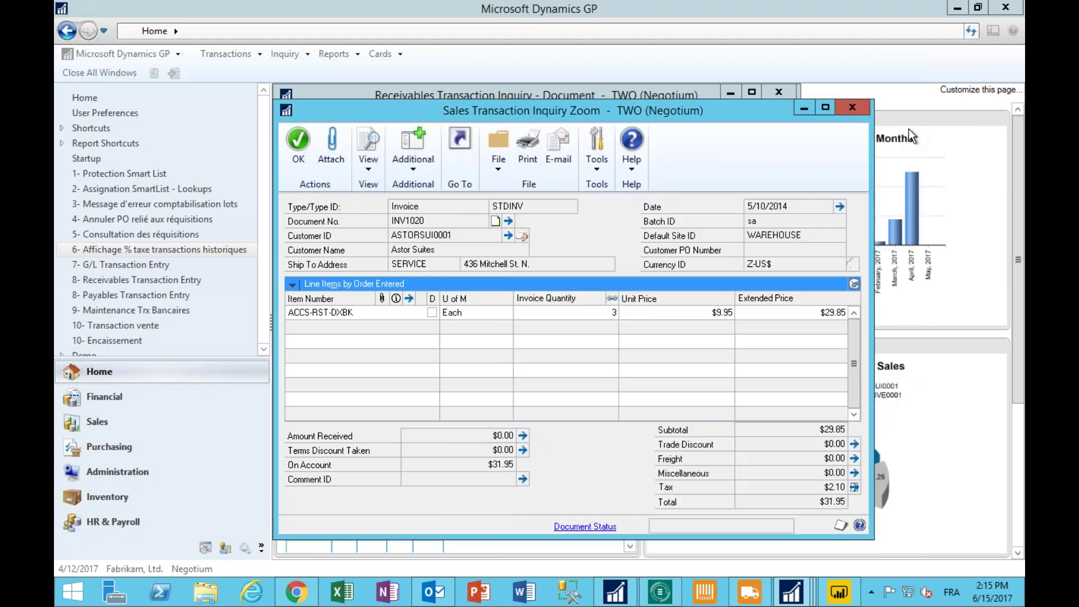
{"action": "left_click", "coordinate": [855, 106]}
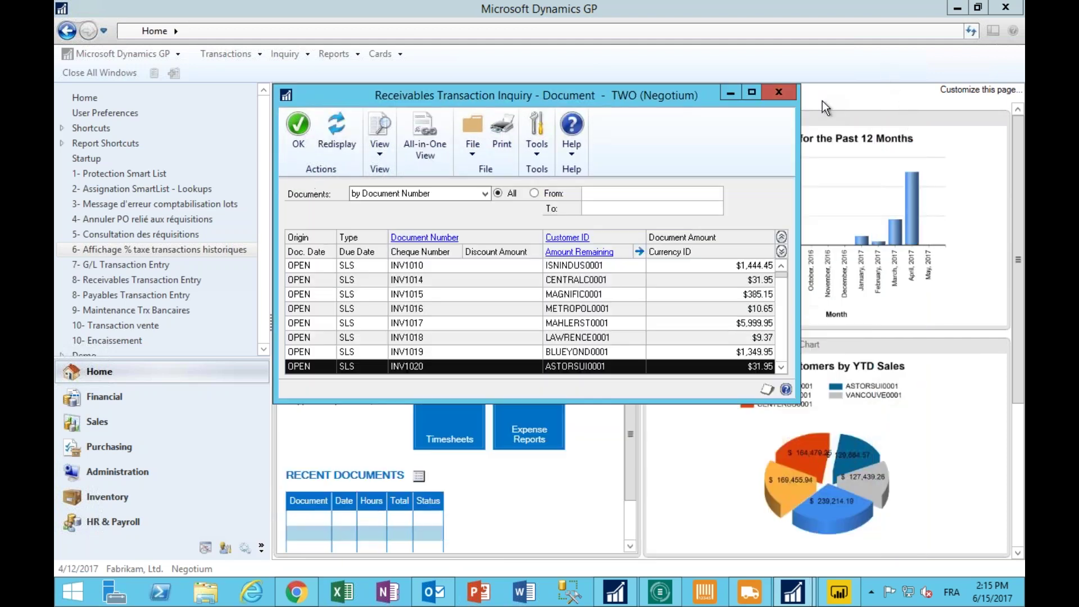
{"action": "left_click", "coordinate": [779, 92]}
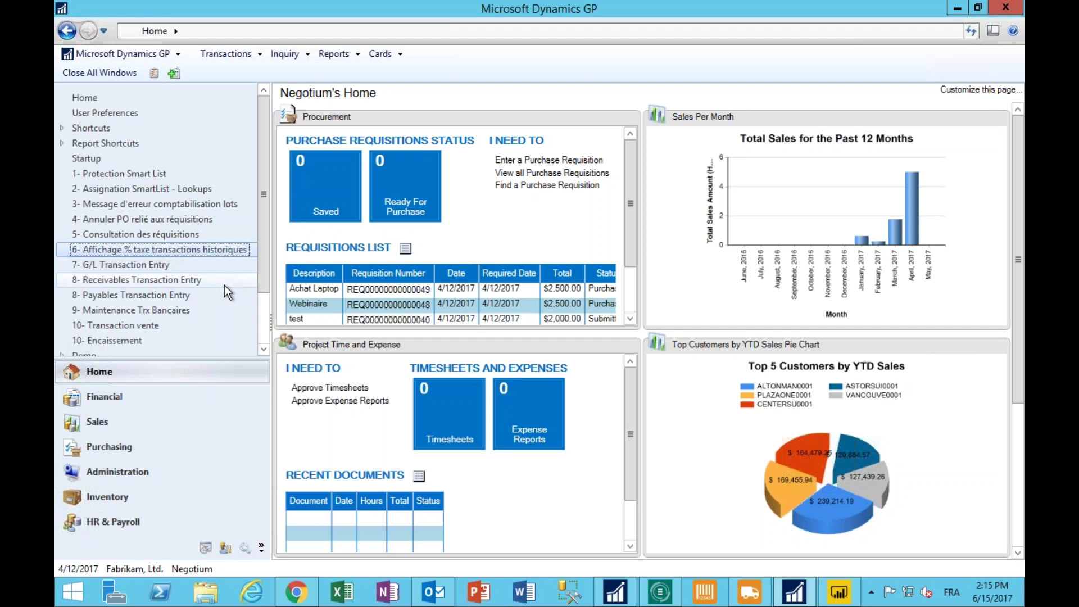
- View the Computer Cheques journal entry in G/L Transaction Entry with expanded distribution lines, then close it
{"action": "left_click", "coordinate": [165, 268]}
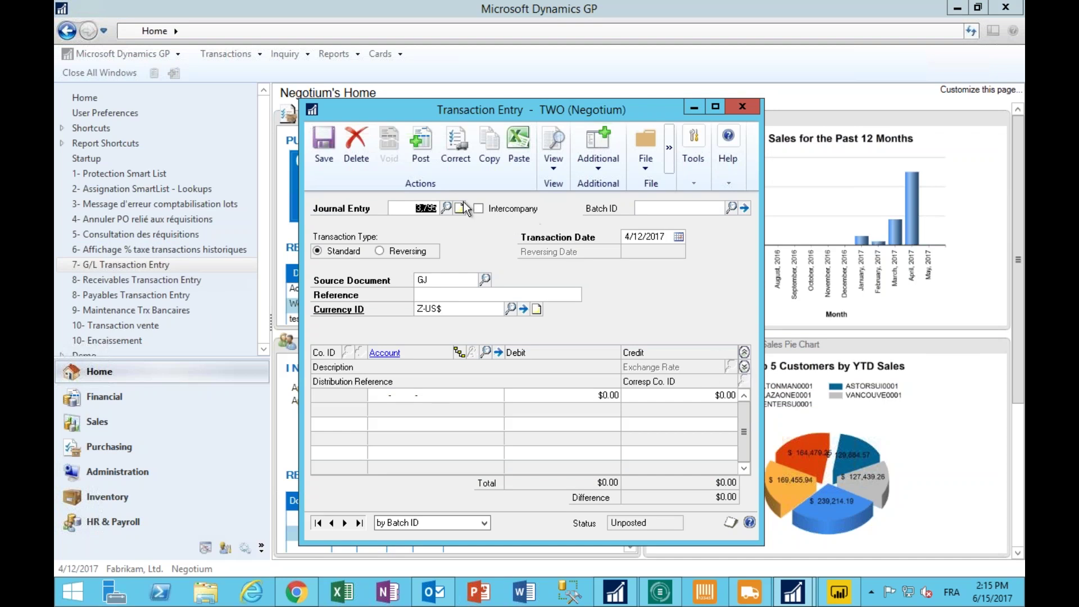
{"action": "left_click", "coordinate": [744, 367]}
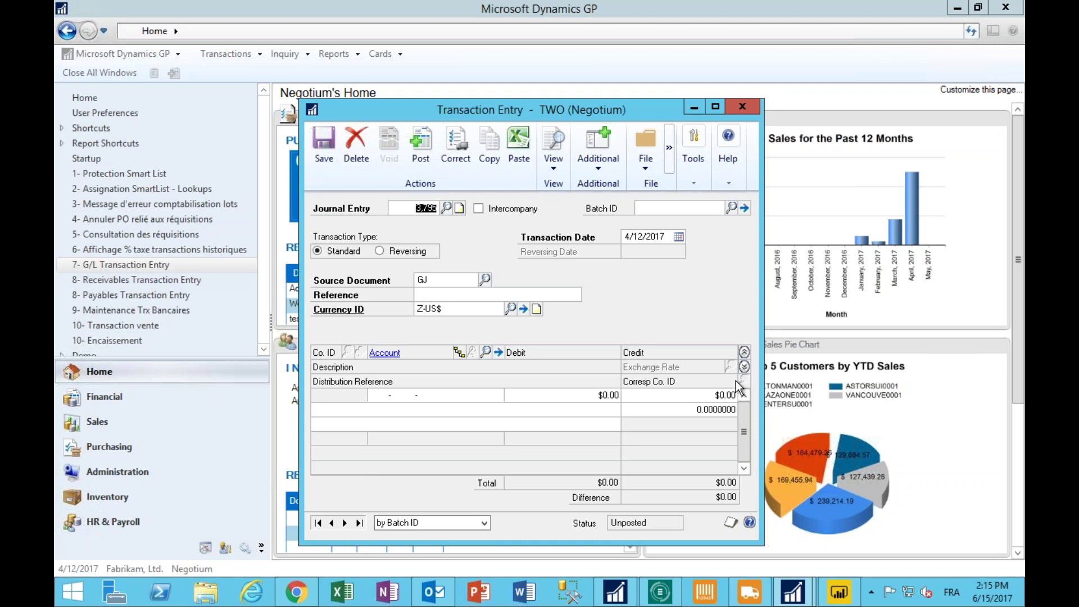
{"action": "left_click_drag", "start_coordinate": [460, 112], "coordinate": [447, 72]}
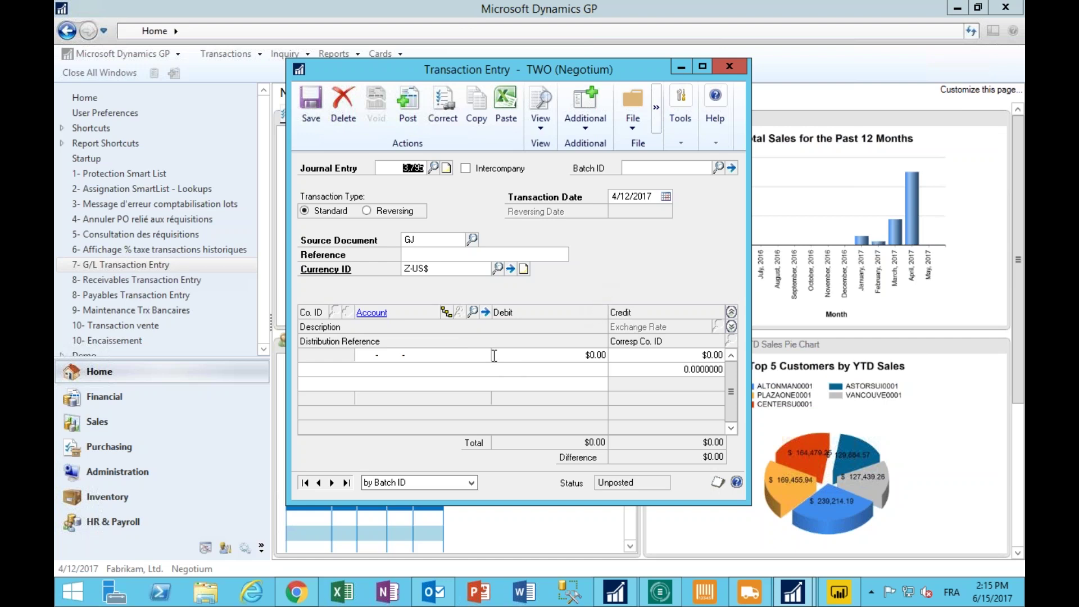
{"action": "left_click", "coordinate": [736, 66]}
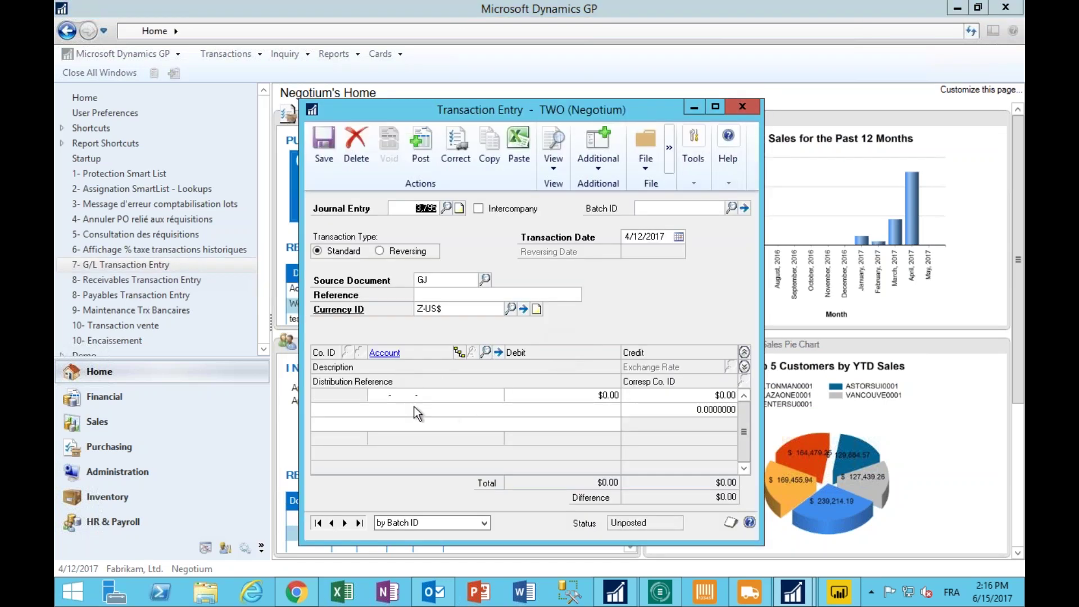
{"action": "left_click", "coordinate": [446, 208]}
{"action": "double_click", "coordinate": [434, 411]}
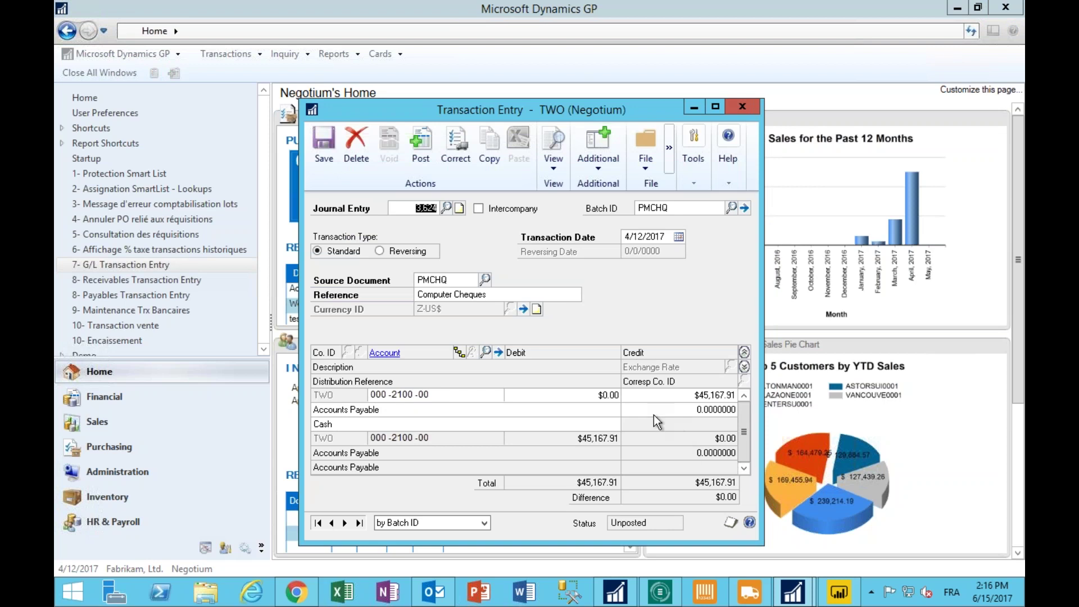
{"action": "left_click", "coordinate": [738, 108]}
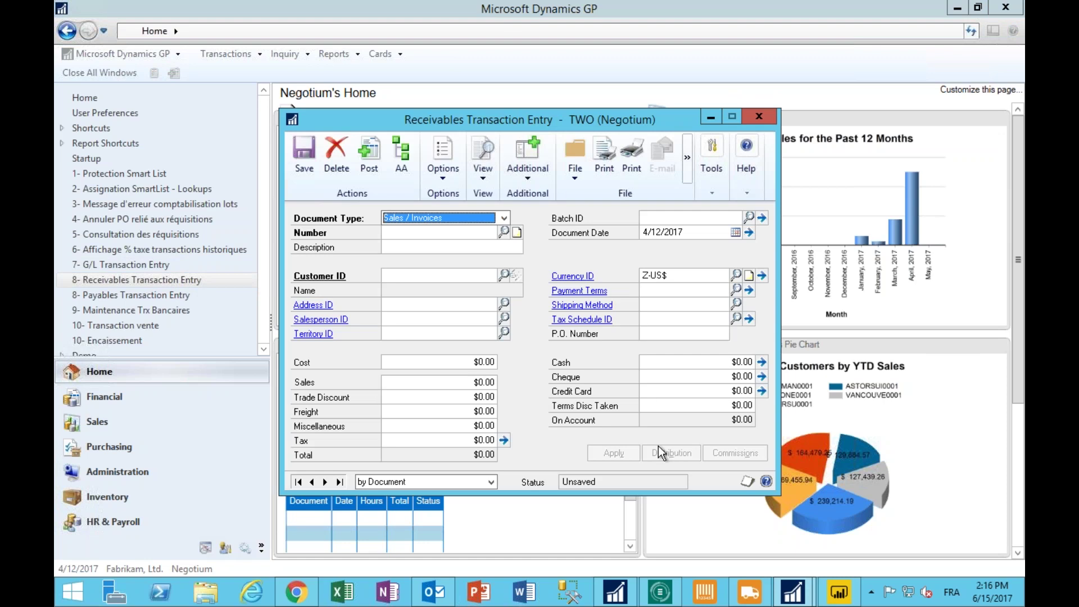
{"action": "left_click", "coordinate": [504, 232]}
{"action": "double_click", "coordinate": [421, 305]}
{"action": "left_click", "coordinate": [667, 452]}
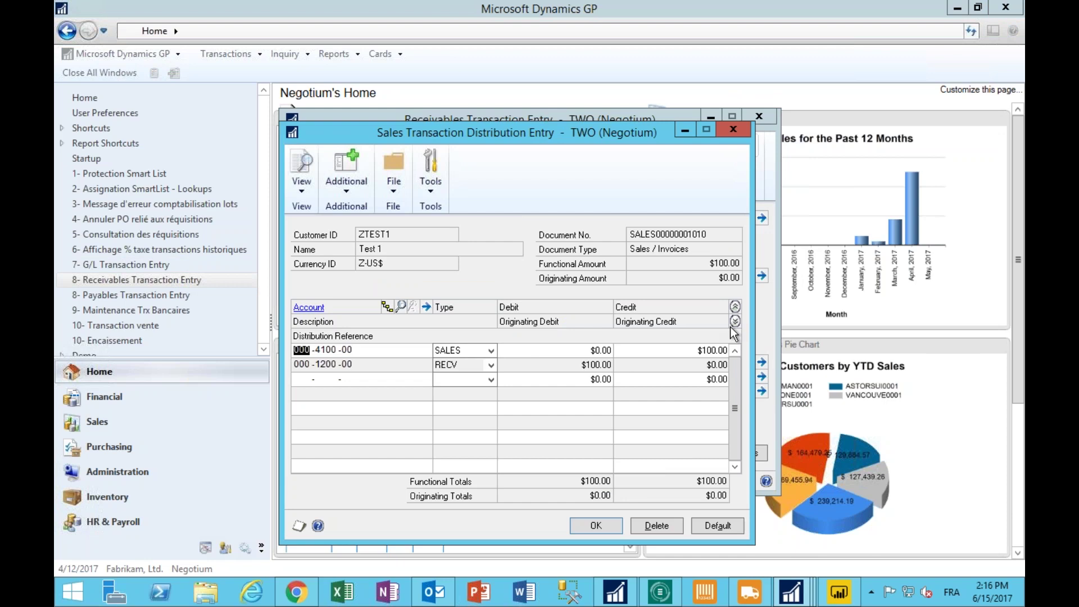
{"action": "left_click", "coordinate": [735, 322]}
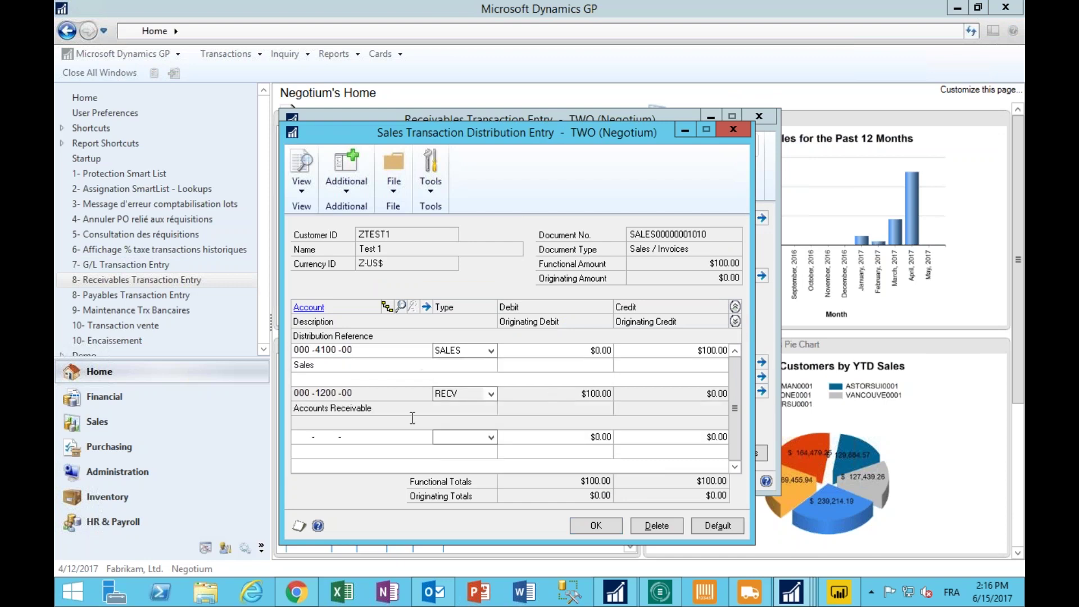
{"action": "left_click", "coordinate": [728, 131]}
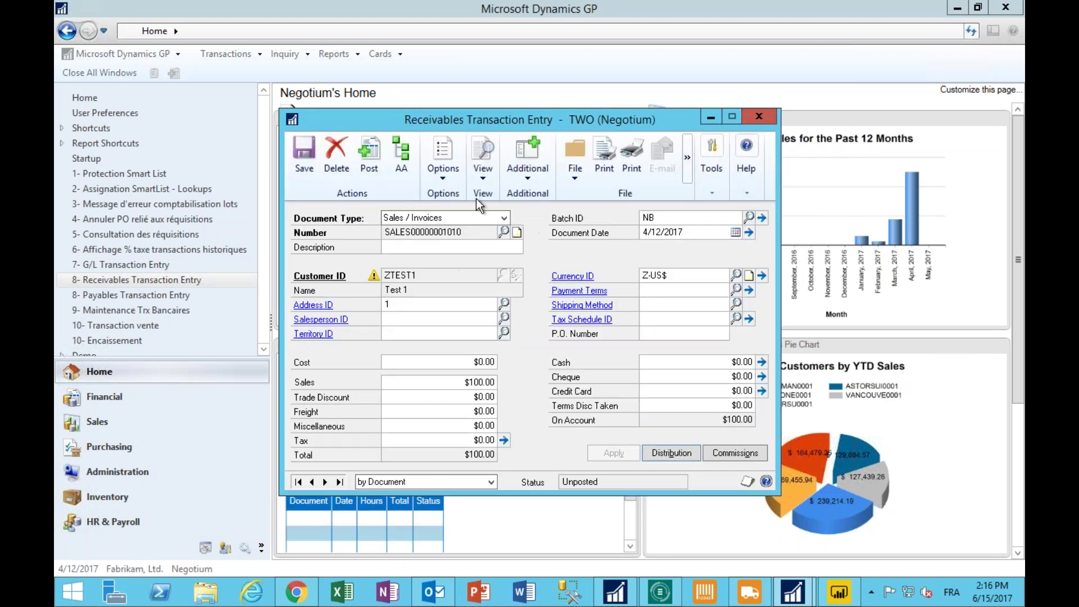
{"action": "left_click", "coordinate": [759, 117]}
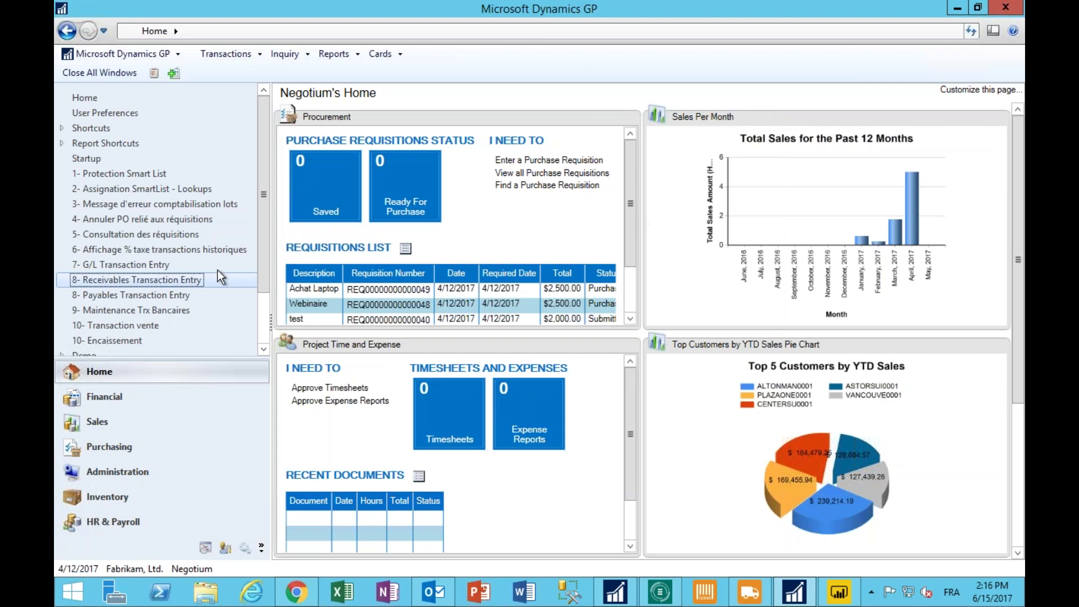
{"action": "key", "text": "Return"}
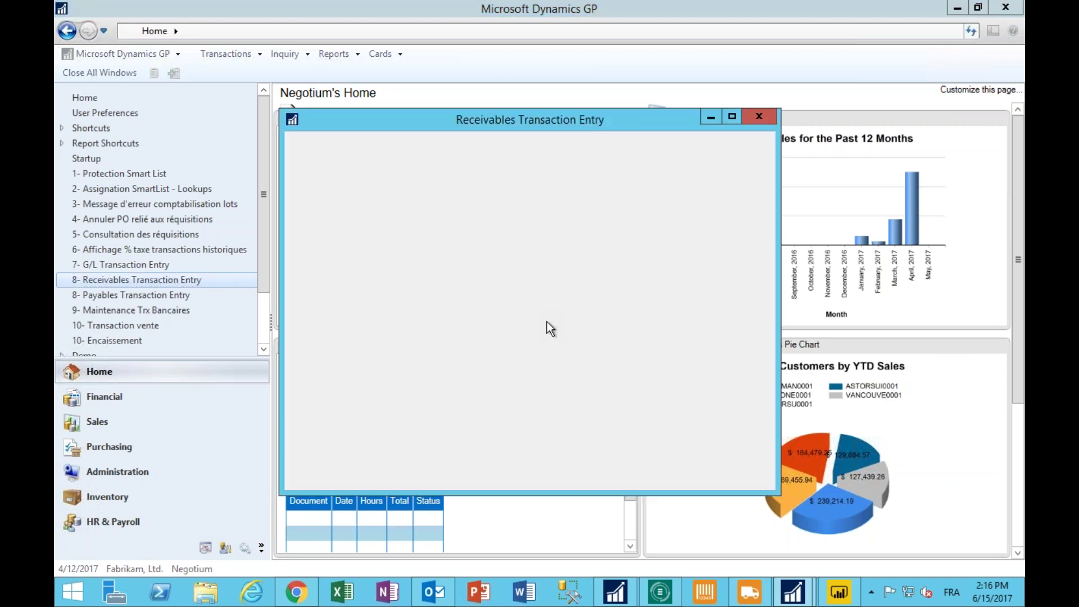
{"action": "left_click", "coordinate": [504, 232]}
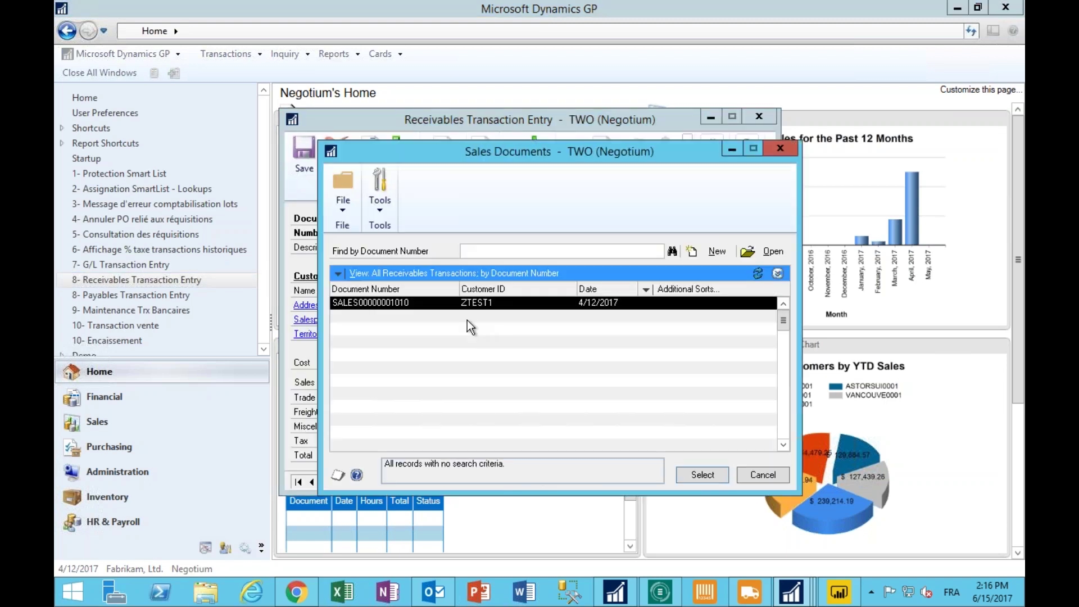
{"action": "double_click", "coordinate": [447, 302]}
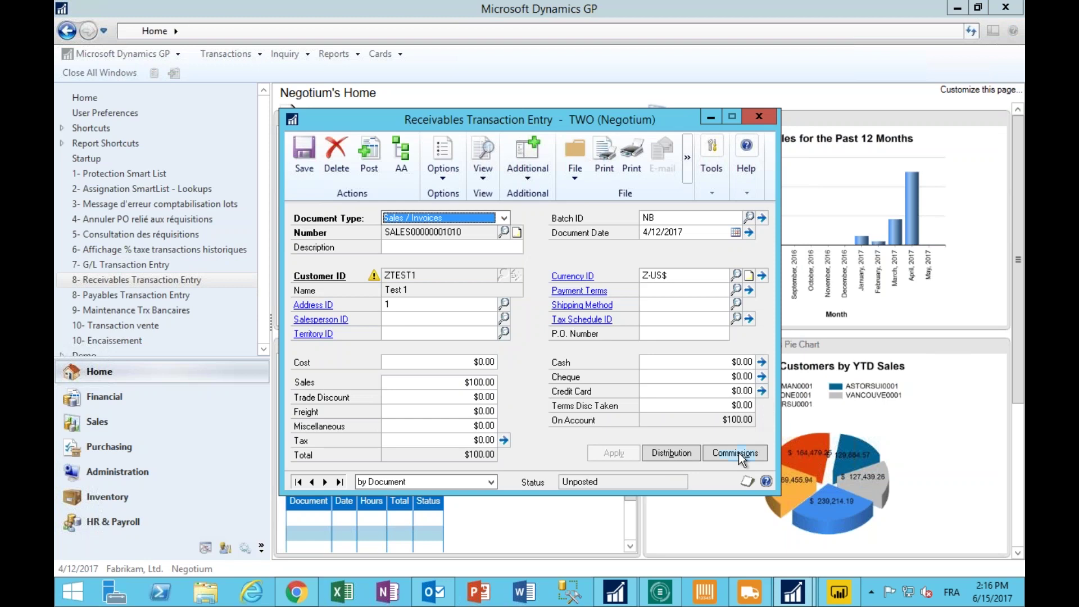
{"action": "left_click", "coordinate": [675, 453]}
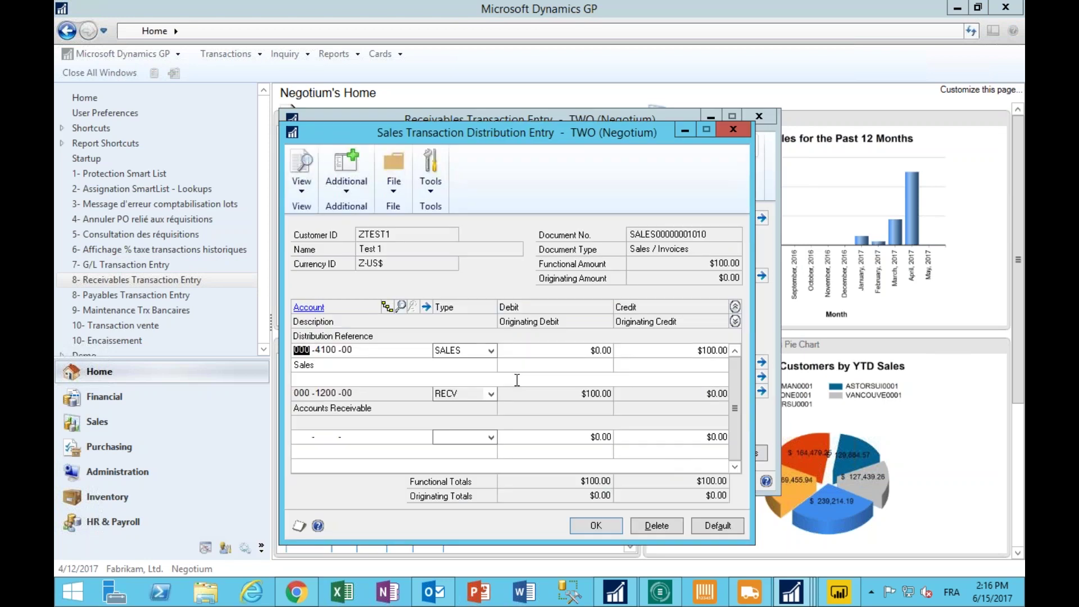
{"action": "left_click", "coordinate": [733, 129]}
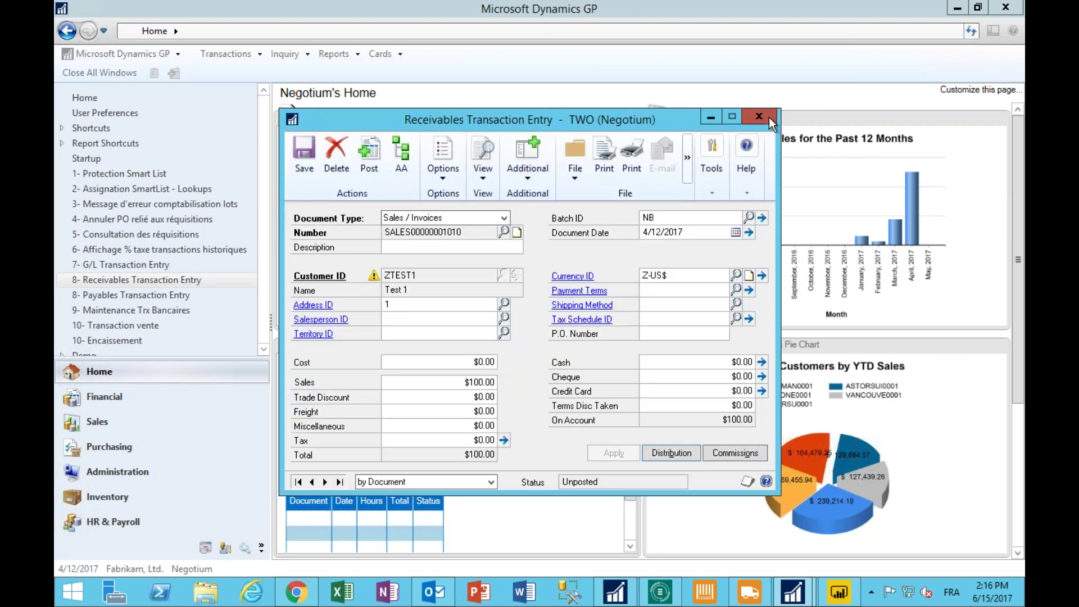
{"action": "left_click", "coordinate": [759, 117]}
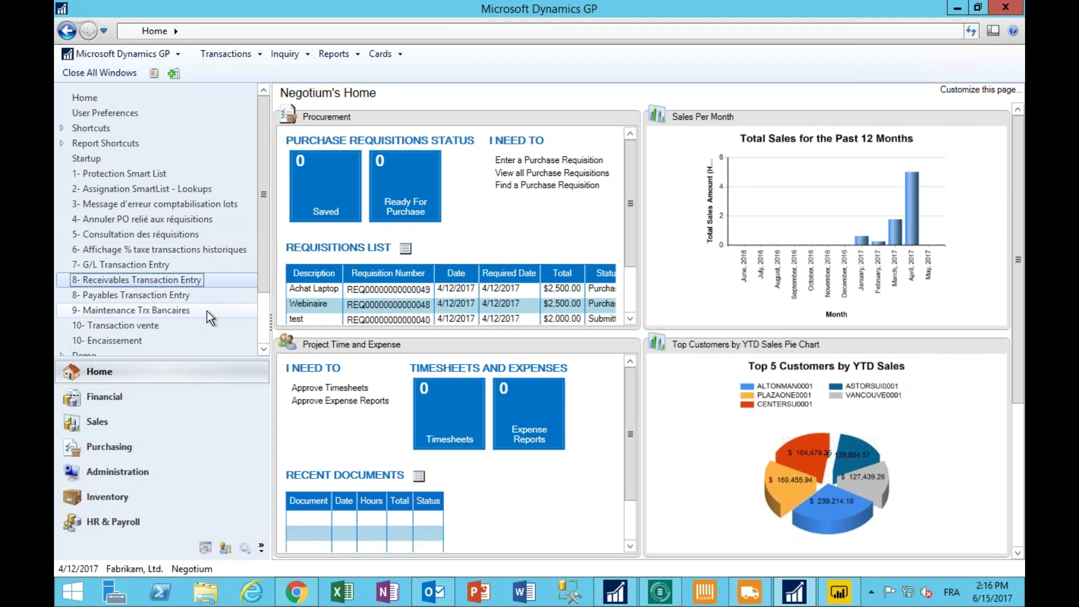
- Open reconciled bank transaction maintenance and limit it to the UPTOWN TRUST chequebook
{"action": "left_click", "coordinate": [135, 310]}
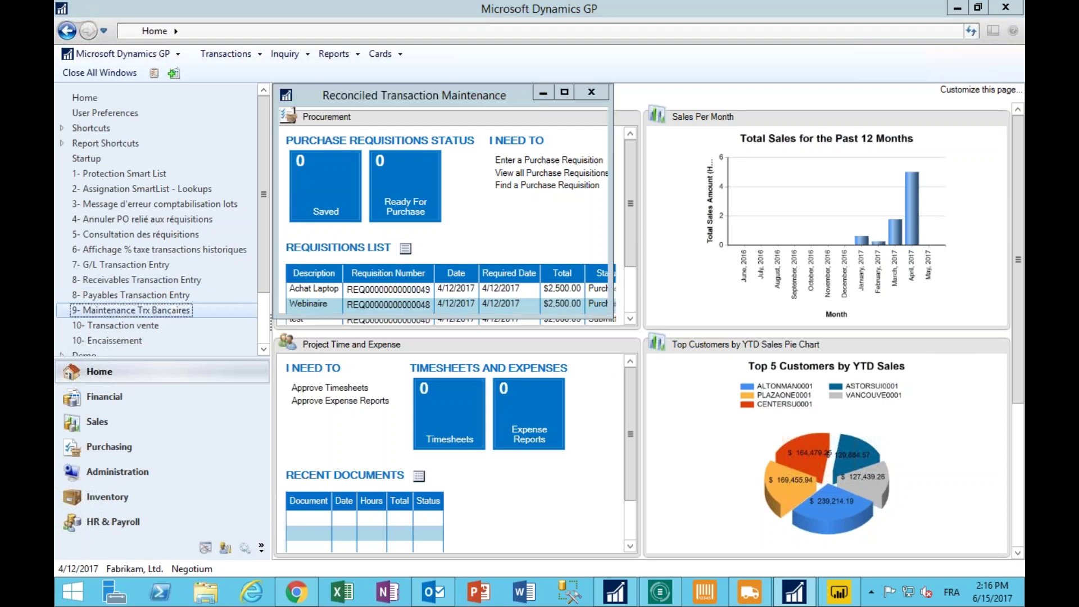
{"action": "left_click_drag", "start_coordinate": [457, 93], "coordinate": [478, 78]}
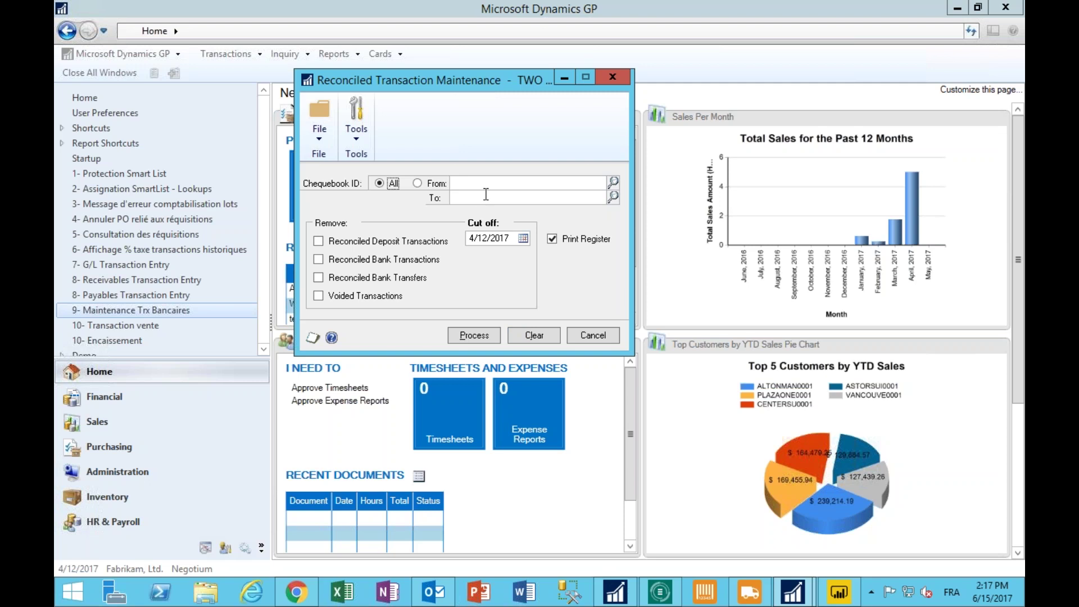
{"action": "left_click", "coordinate": [614, 183]}
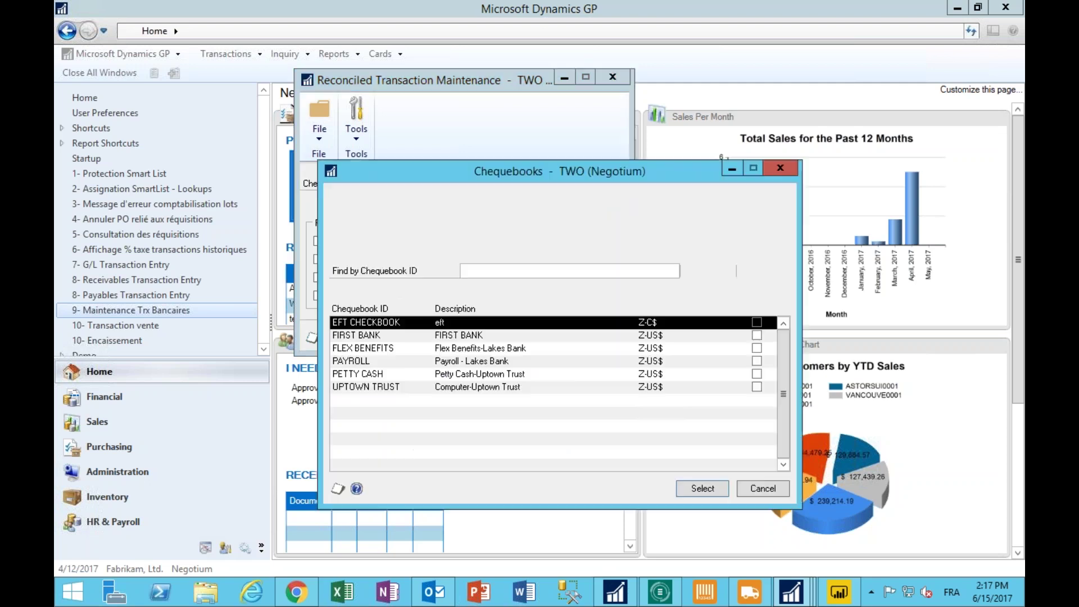
{"action": "left_click", "coordinate": [406, 383]}
{"action": "double_click", "coordinate": [406, 387]}
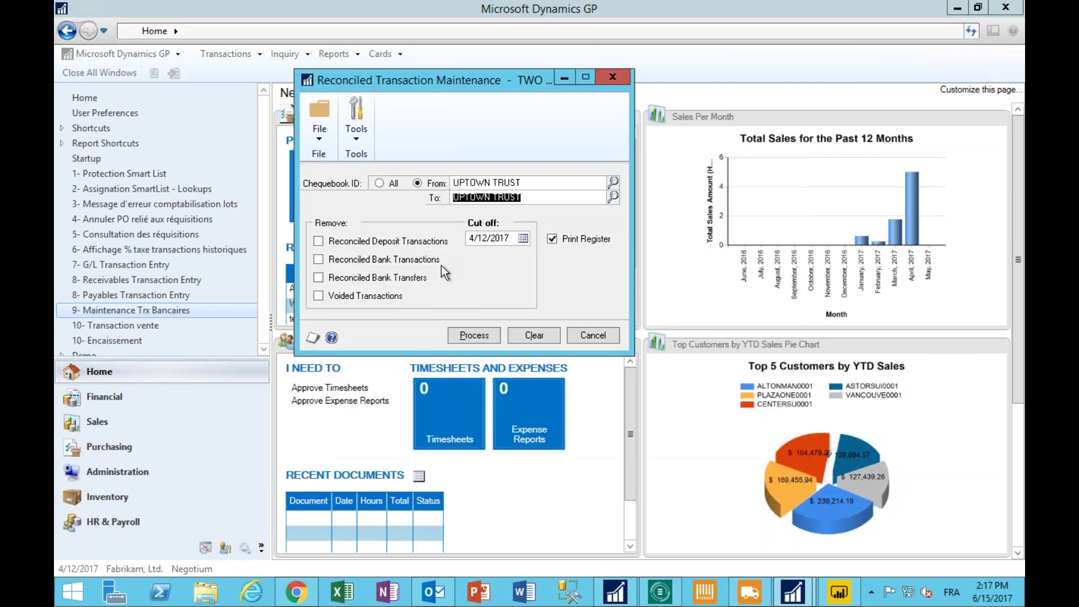
- Mark reconciled deposits, bank transactions, transfers and voided transactions for removal, then close the dialog
{"action": "left_click", "coordinate": [320, 240]}
{"action": "left_click", "coordinate": [323, 260]}
{"action": "left_click", "coordinate": [323, 278]}
{"action": "left_click", "coordinate": [332, 296]}
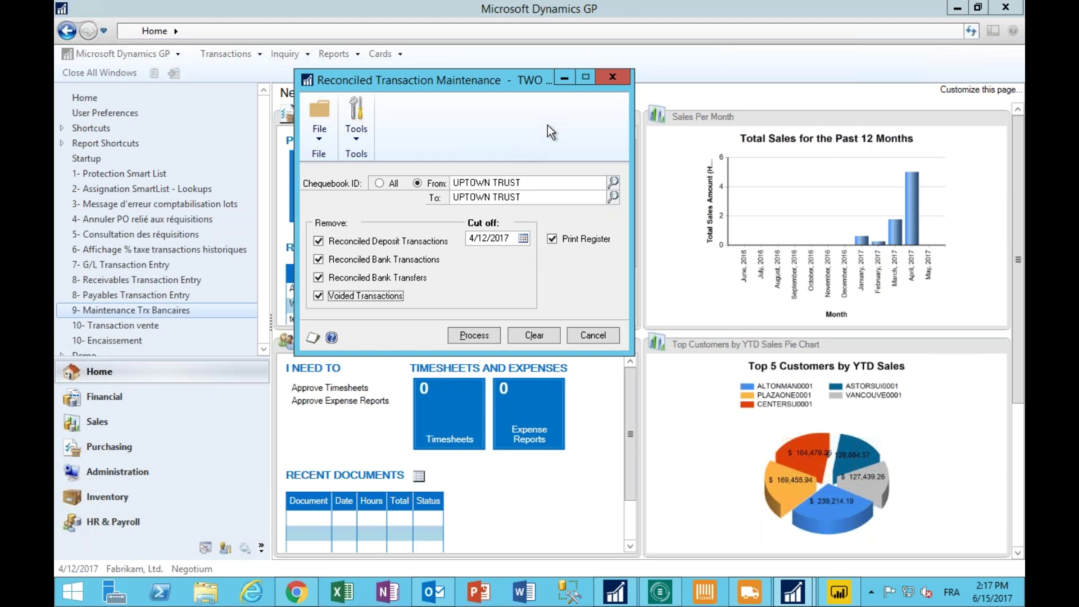
{"action": "left_click", "coordinate": [611, 76]}
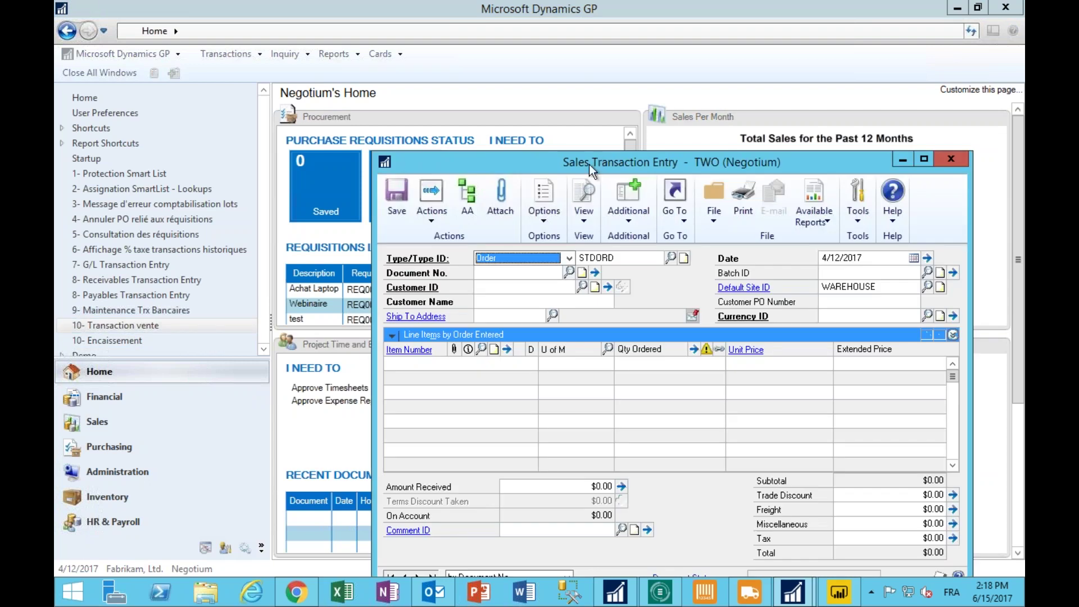
{"action": "left_click_drag", "start_coordinate": [589, 164], "coordinate": [510, 87]}
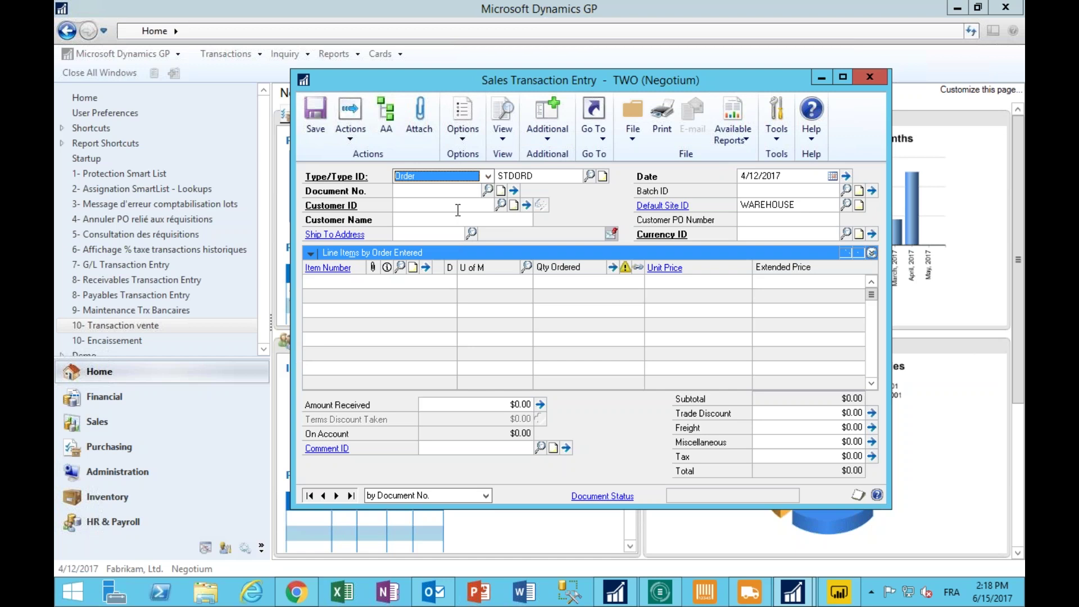
- Start a new order for customer Adam Park Resort in batch NB
{"action": "key", "text": "Tab"}
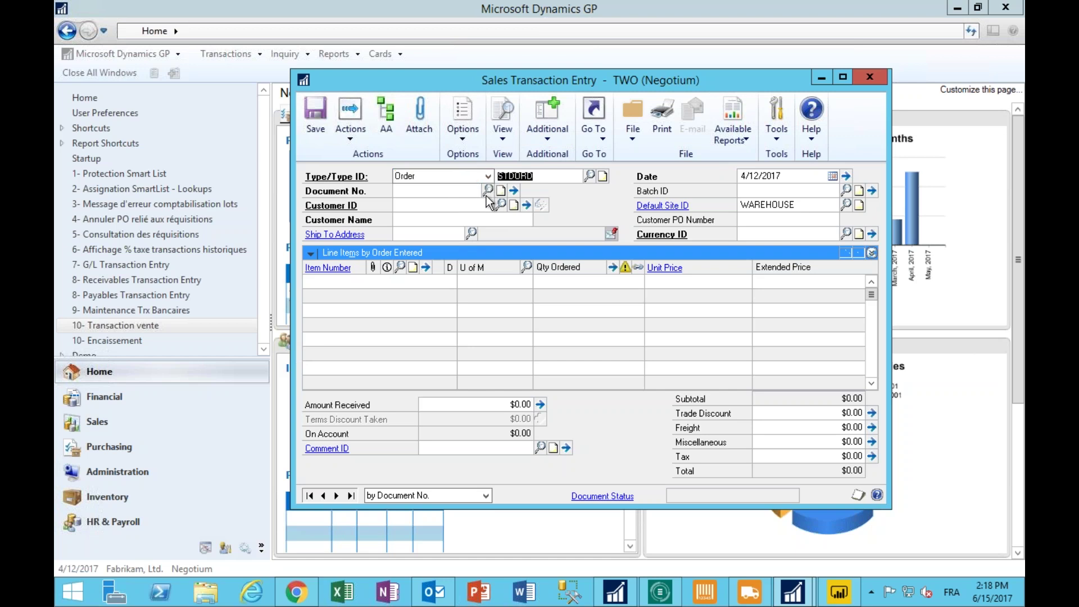
{"action": "key", "text": "Tab"}
{"action": "key", "text": "Tab"}
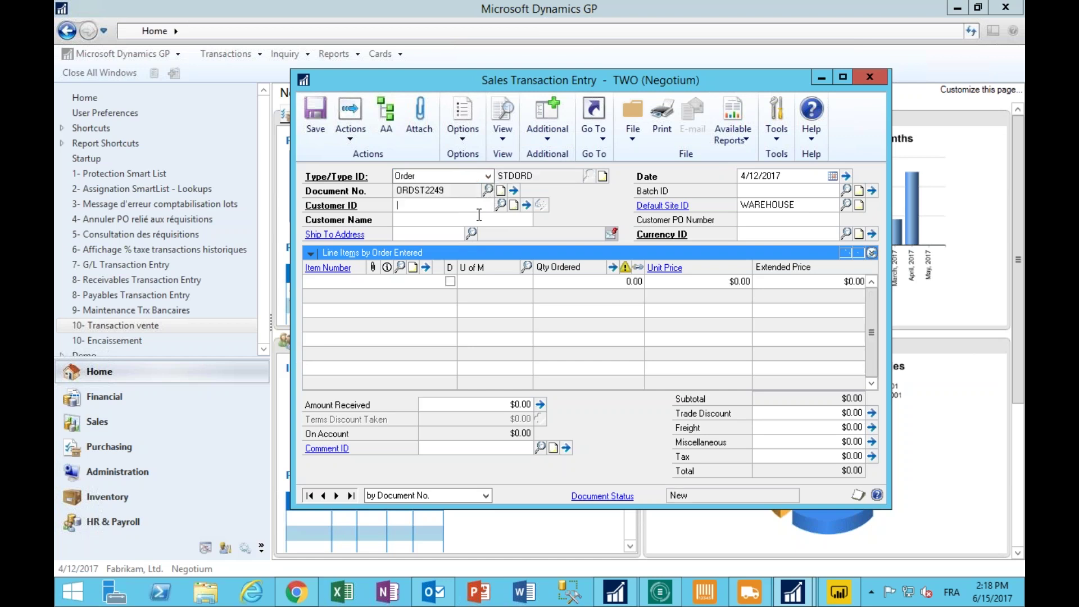
{"action": "type", "text": "ADAM"}
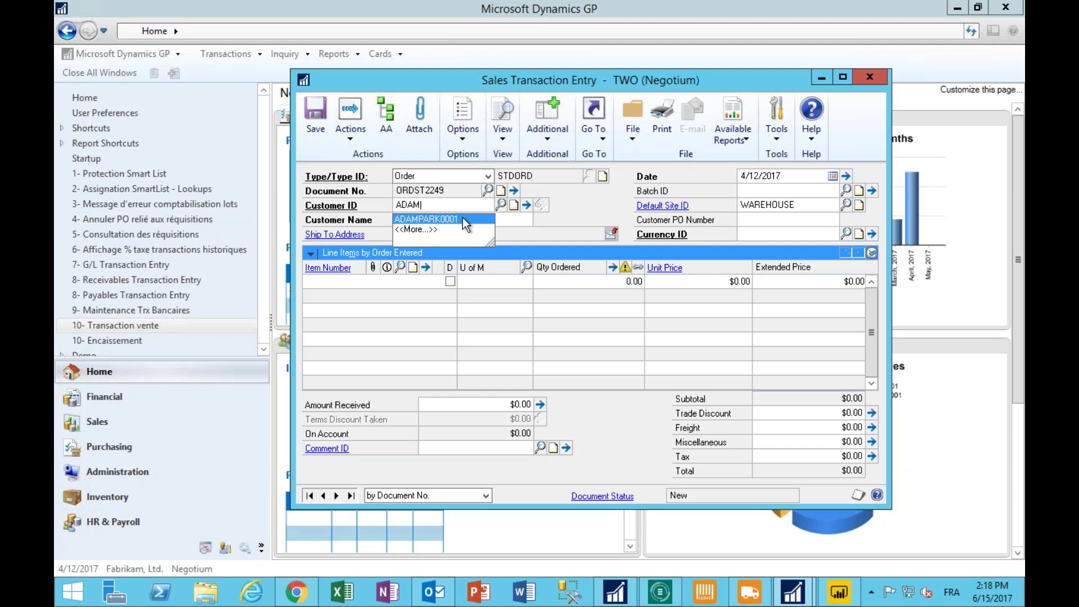
{"action": "left_click", "coordinate": [444, 219]}
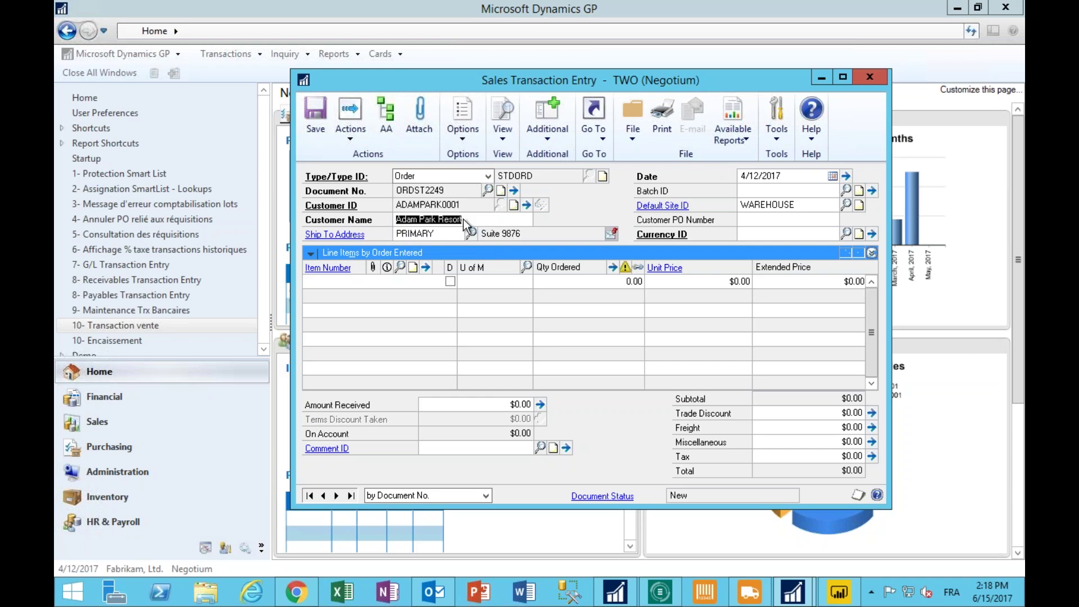
{"action": "key", "text": "Tab"}
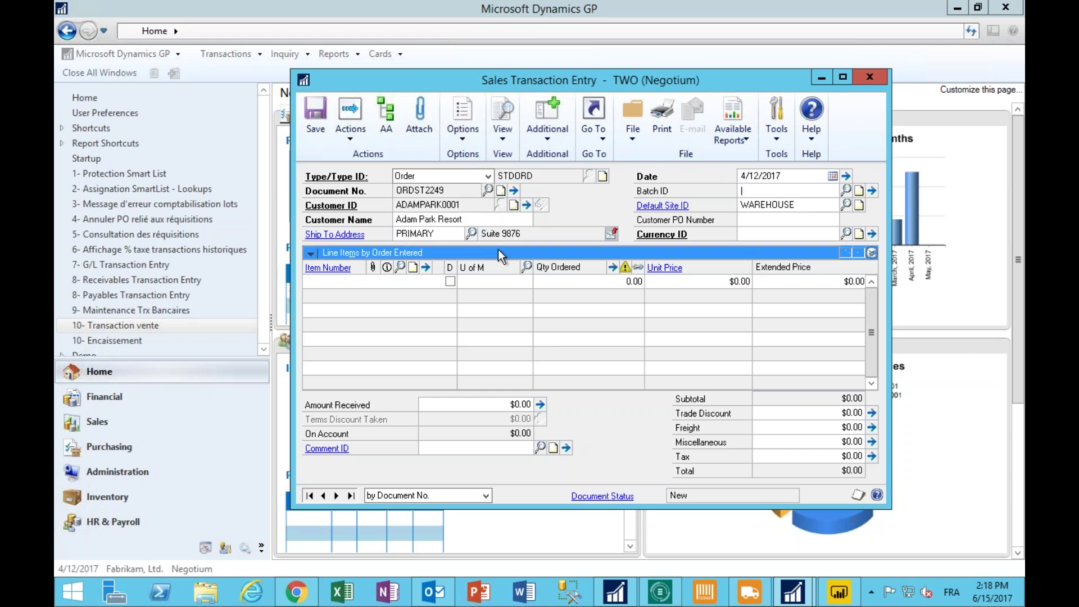
{"action": "type", "text": "NB"}
{"action": "key", "text": "Tab"}
{"action": "key", "text": "Tab"}
{"action": "key", "text": "Tab"}
{"action": "key", "text": "Tab"}
- Add a line of 100 units of item 100XLG (Green Phone) at $57.00
{"action": "type", "text": "100"}
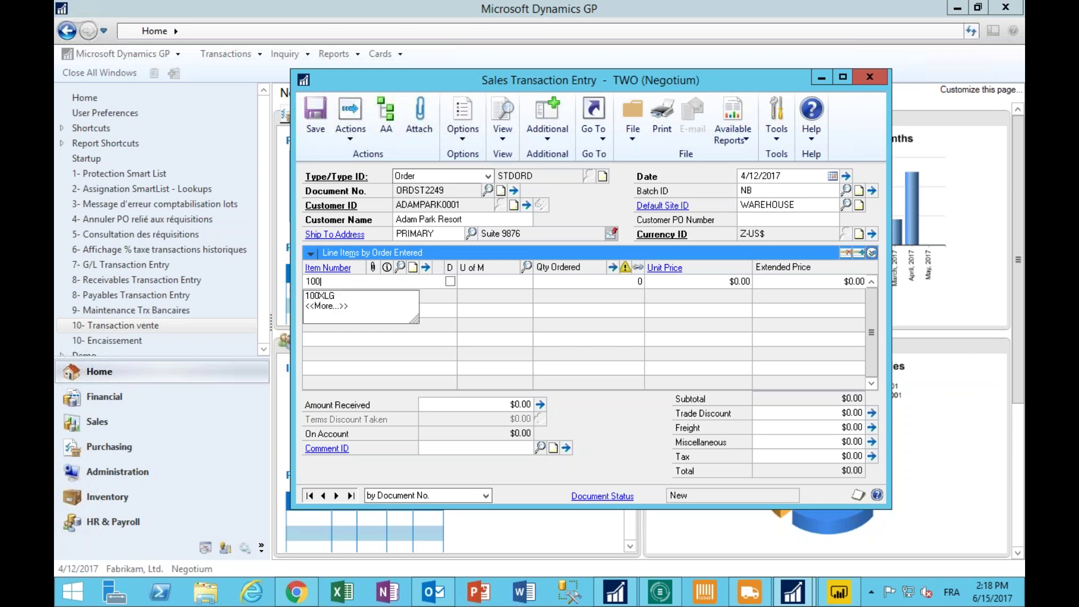
{"action": "type", "text": "XLG"}
{"action": "key", "text": "Tab"}
{"action": "type", "text": "100"}
{"action": "key", "text": "Tab"}
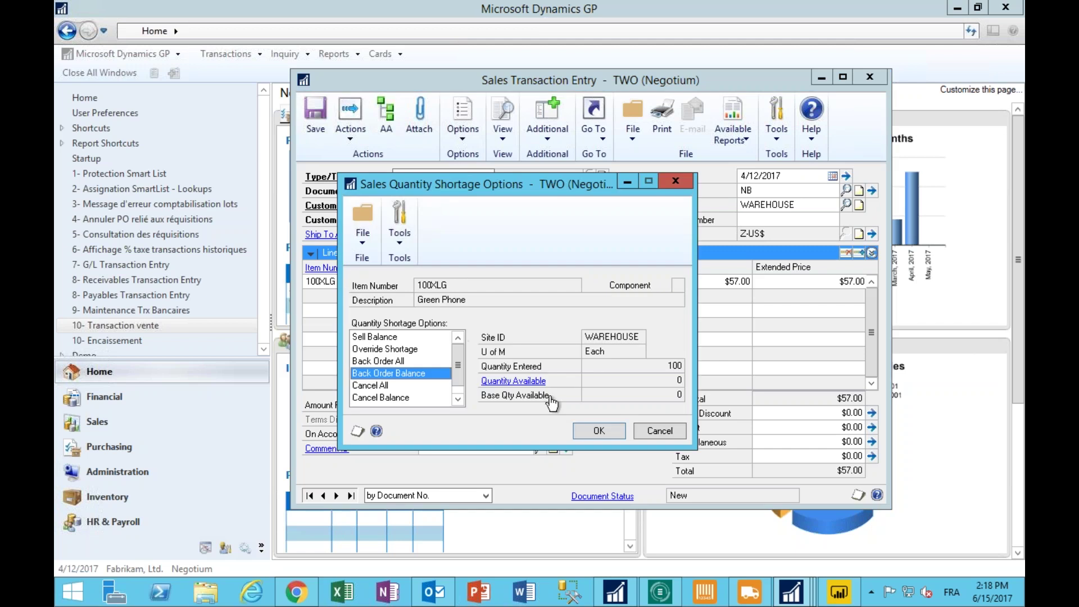
- Accept the shortage option and SPRING PROMO price, then attempt the credit limit override password
{"action": "left_click", "coordinate": [587, 430]}
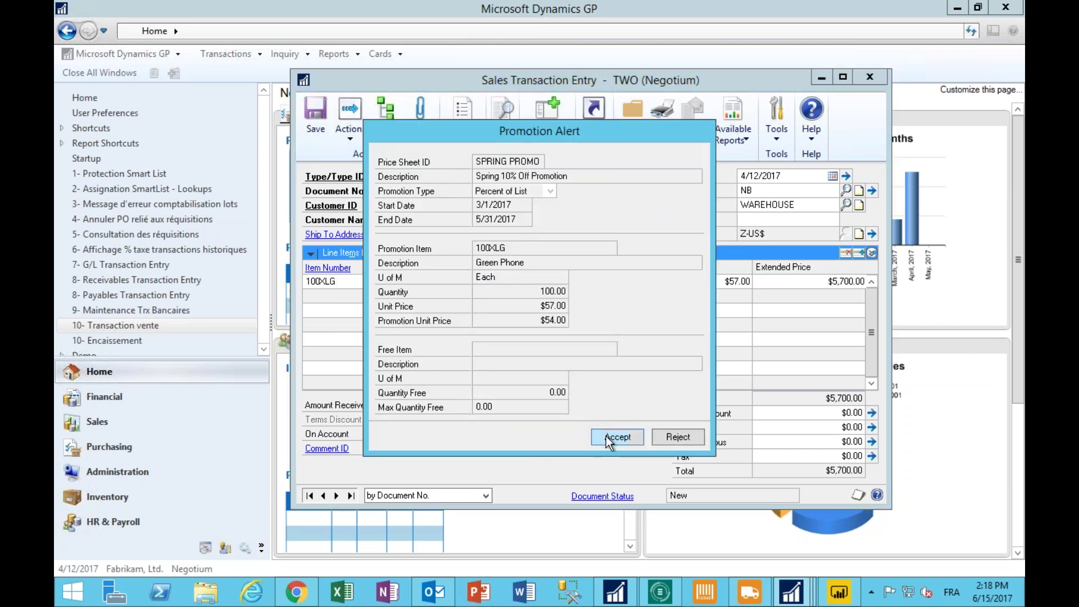
{"action": "left_click", "coordinate": [660, 437]}
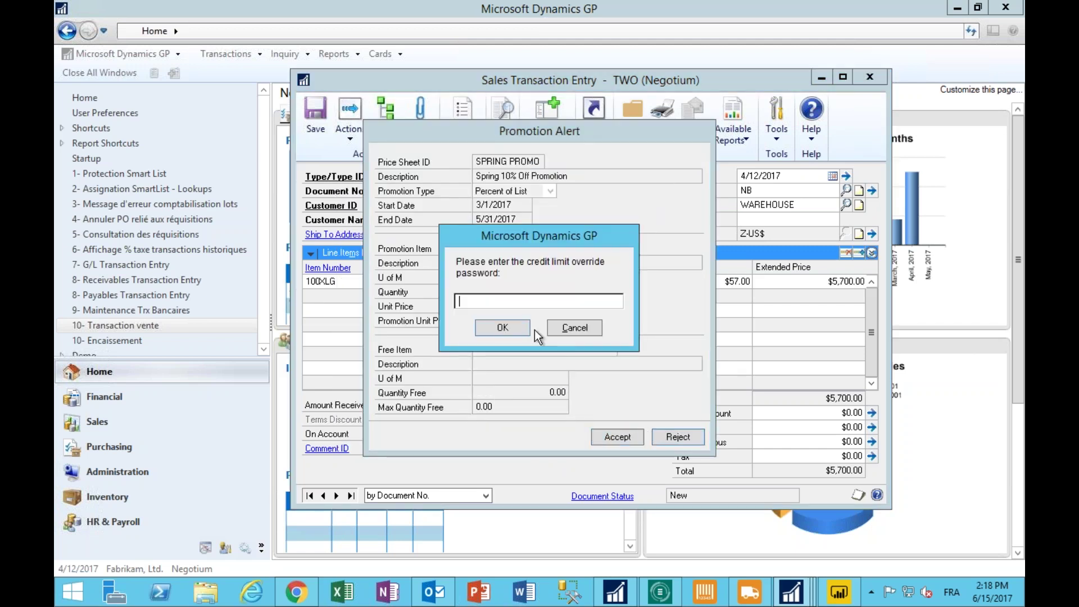
{"action": "left_click_drag", "start_coordinate": [524, 233], "coordinate": [545, 244]}
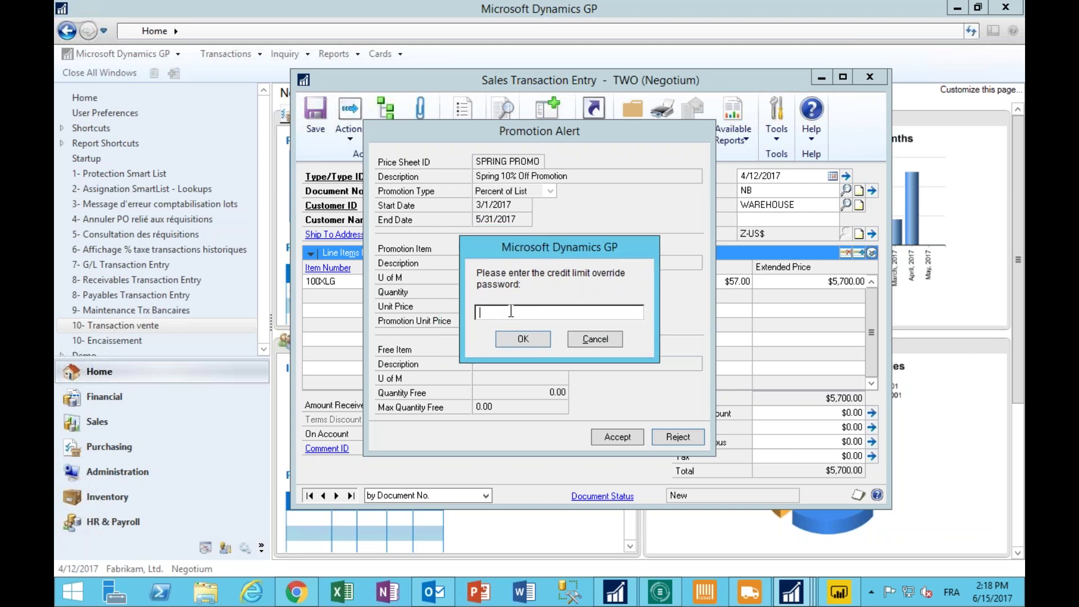
{"action": "type", "text": "•••••"}
{"action": "left_click", "coordinate": [523, 339]}
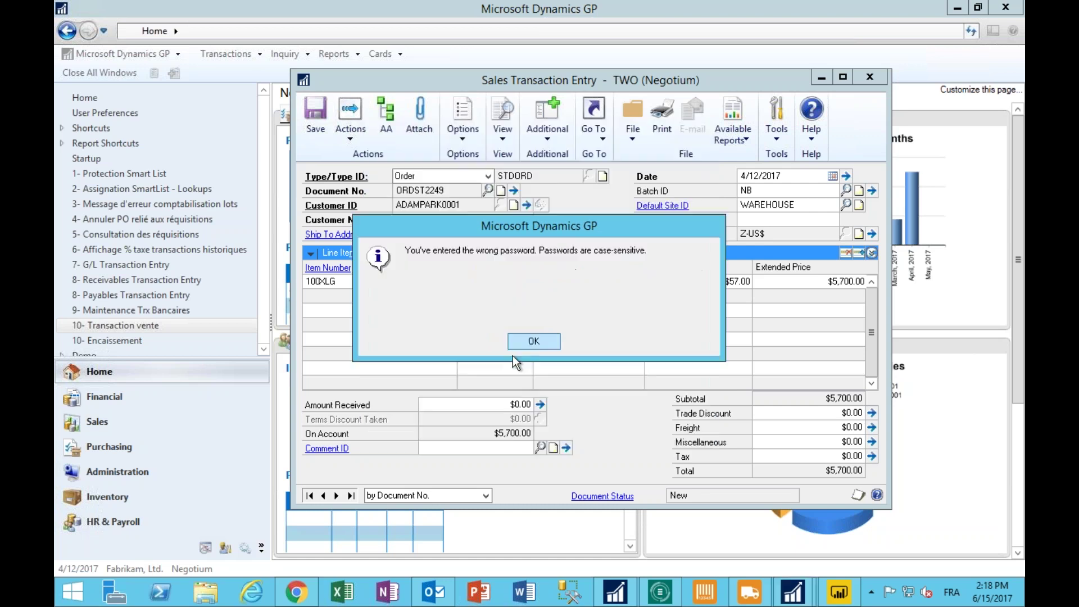
{"action": "left_click", "coordinate": [541, 343]}
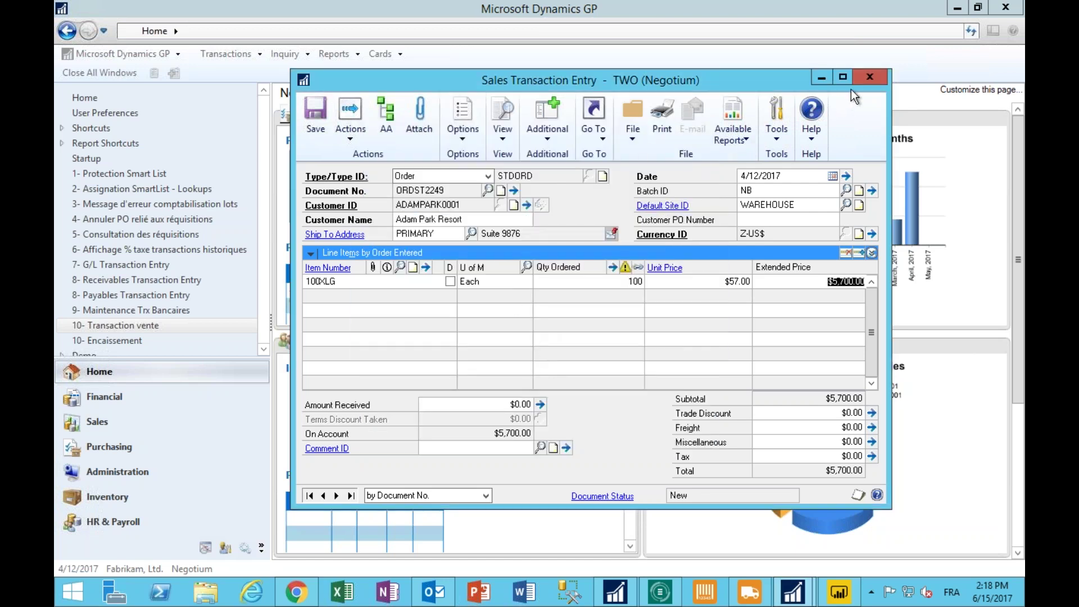
- Close the order window after further failed password attempts and delete the unsaved order
{"action": "left_click", "coordinate": [869, 74]}
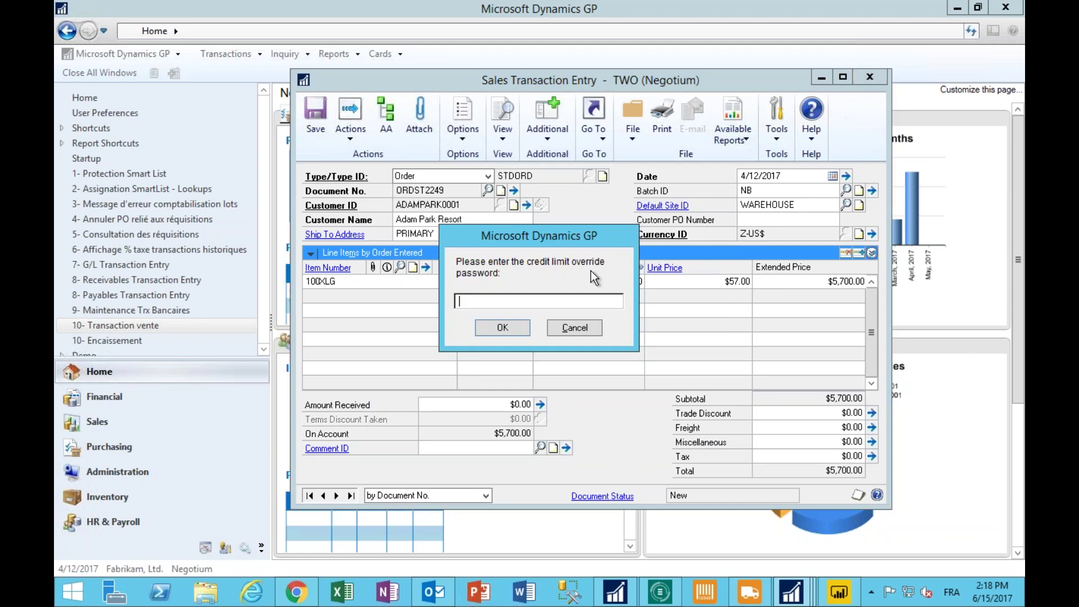
{"action": "type", "text": "*****"}
{"action": "left_click", "coordinate": [513, 328]}
{"action": "left_click", "coordinate": [534, 342]}
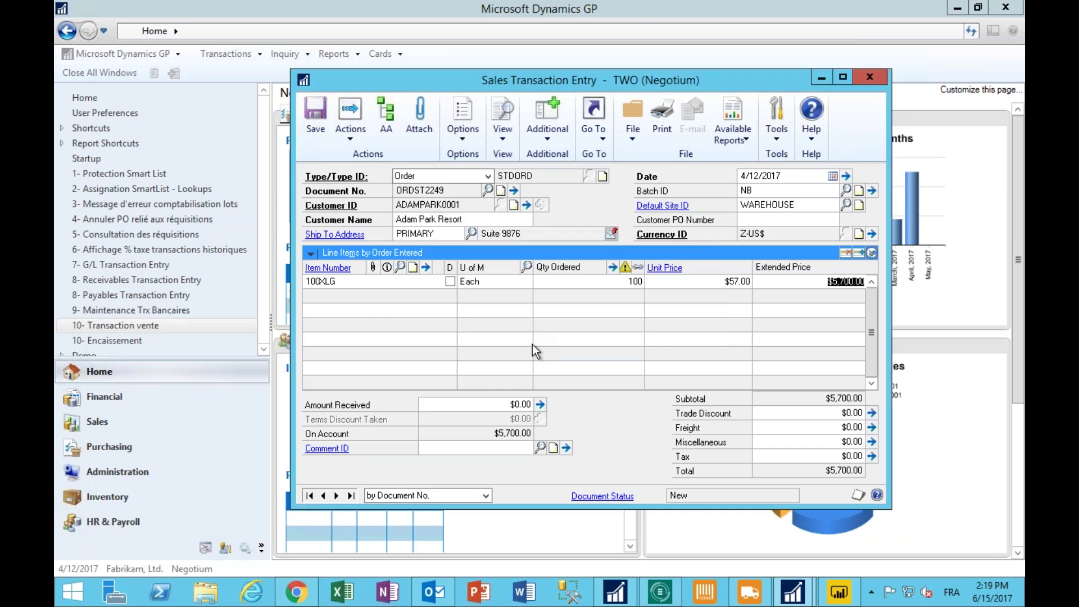
{"action": "left_click", "coordinate": [867, 79]}
{"action": "type", "text": "••••••"}
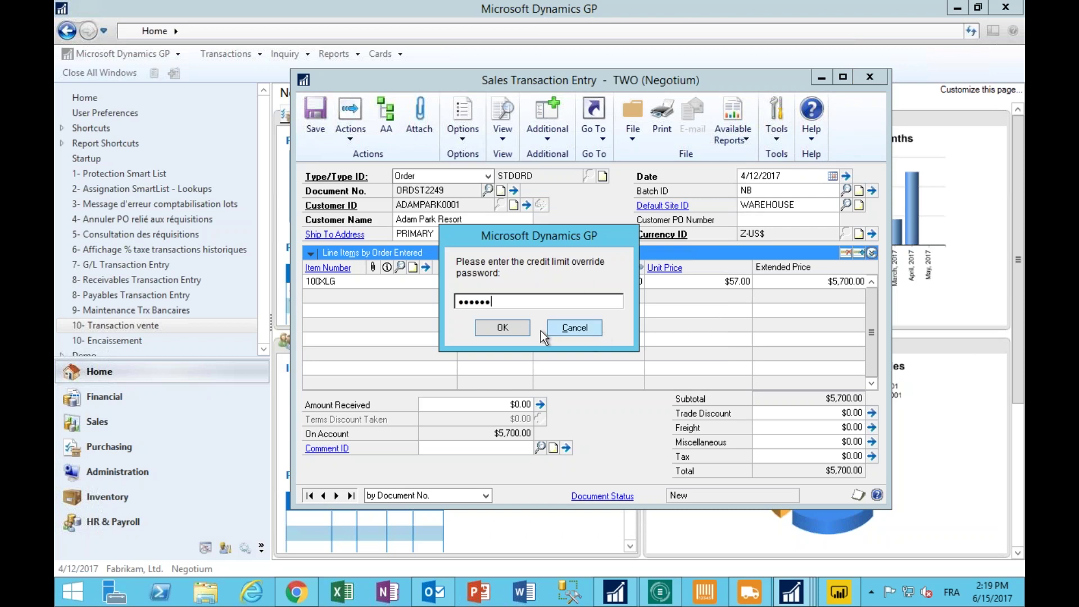
{"action": "left_click", "coordinate": [518, 329]}
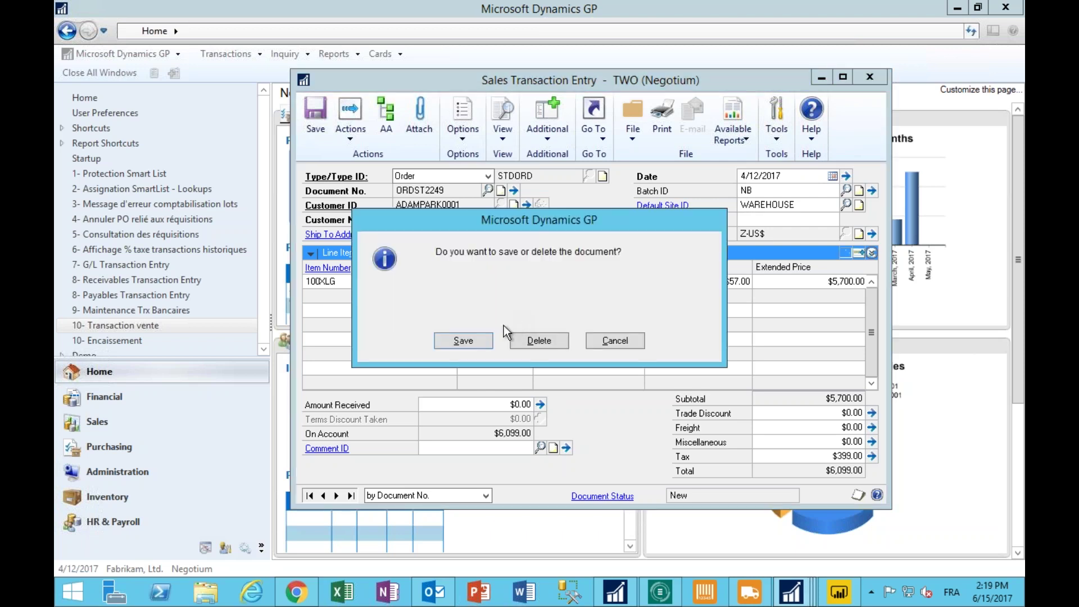
{"action": "left_click", "coordinate": [531, 343]}
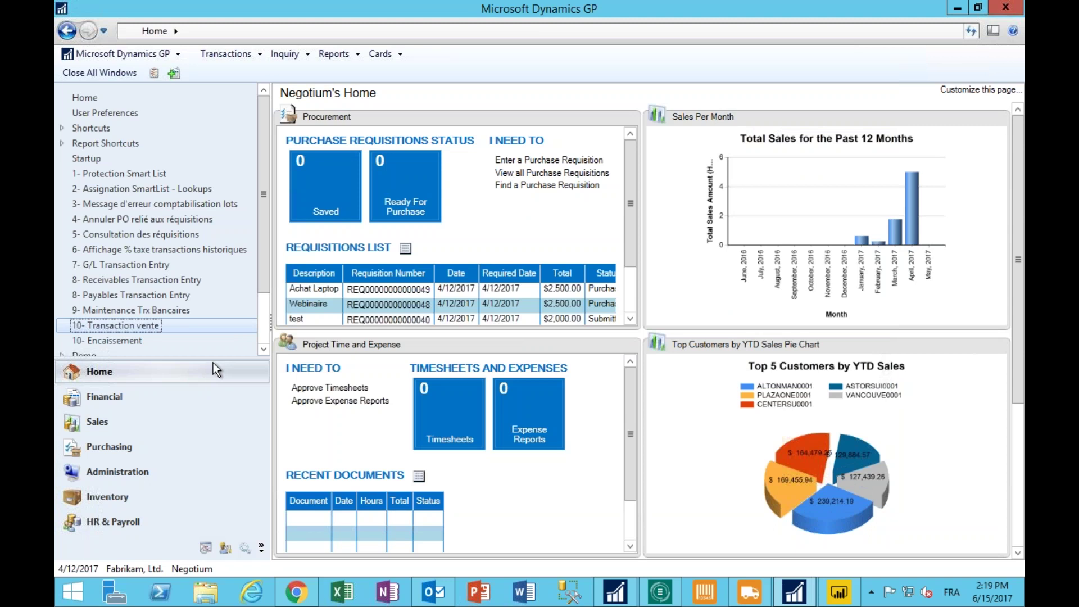
- Start a cash receipt in batch NB for the Adam Park Resort customer
{"action": "key", "text": "Down"}
{"action": "key", "text": "Return"}
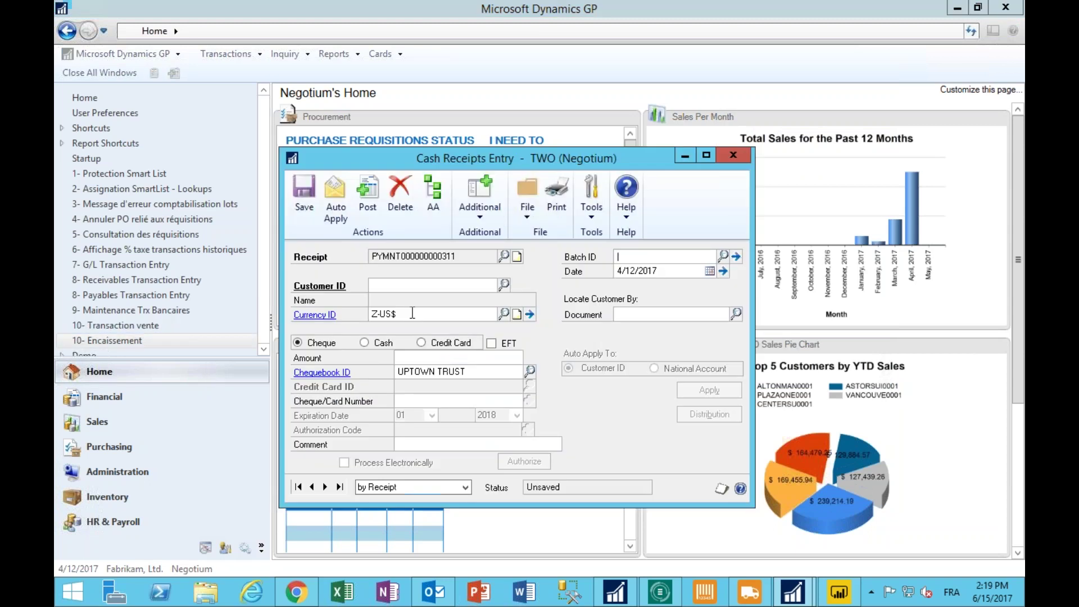
{"action": "left_click", "coordinate": [620, 256]}
{"action": "type", "text": "NB"}
{"action": "key", "text": "Up"}
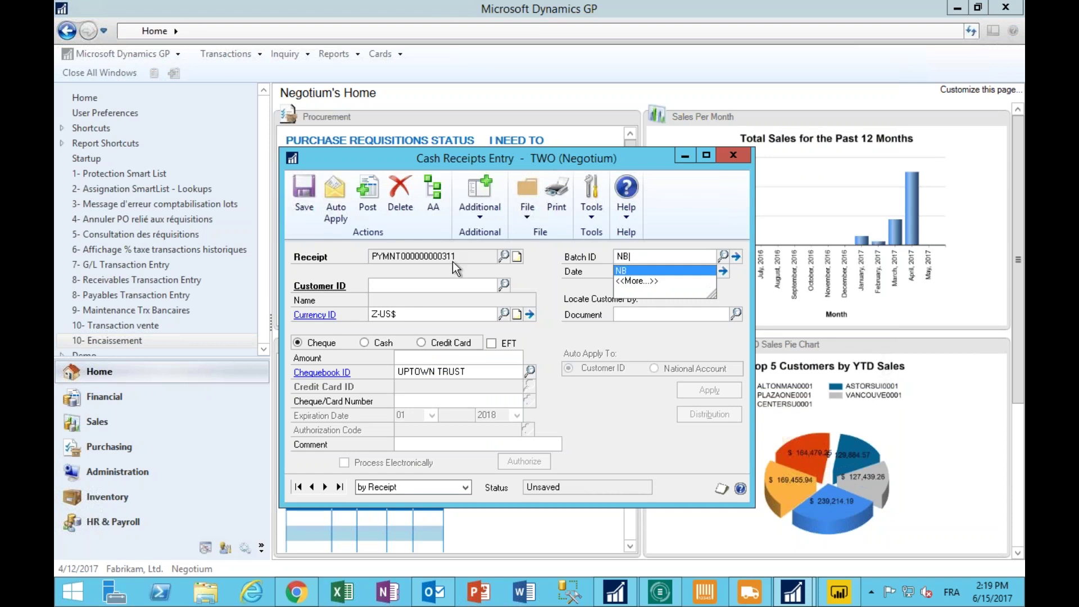
{"action": "left_click", "coordinate": [434, 284]}
{"action": "type", "text": "ADA"}
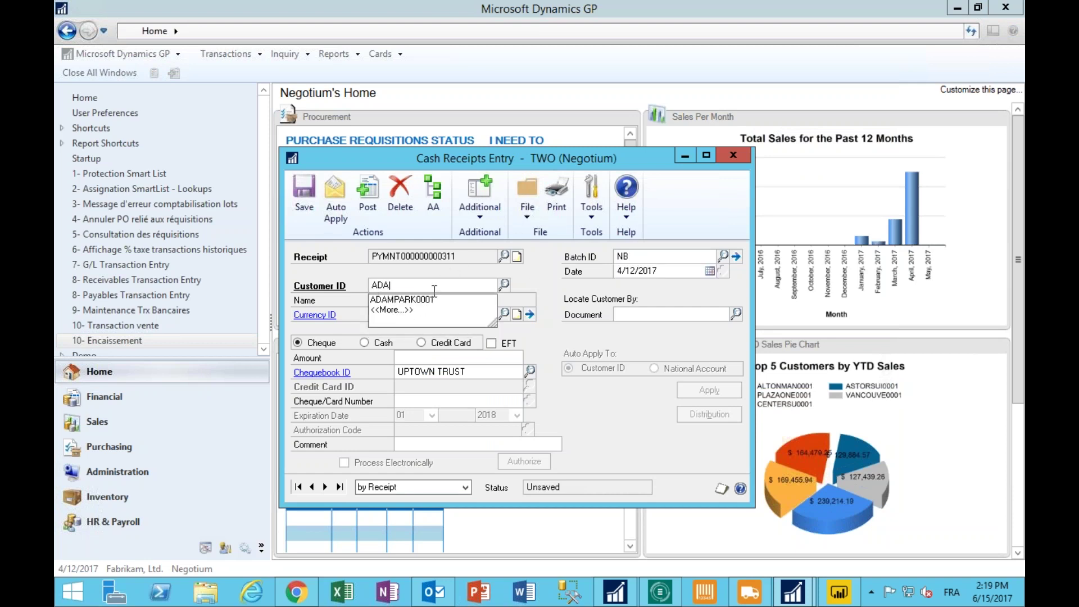
{"action": "left_click", "coordinate": [426, 300]}
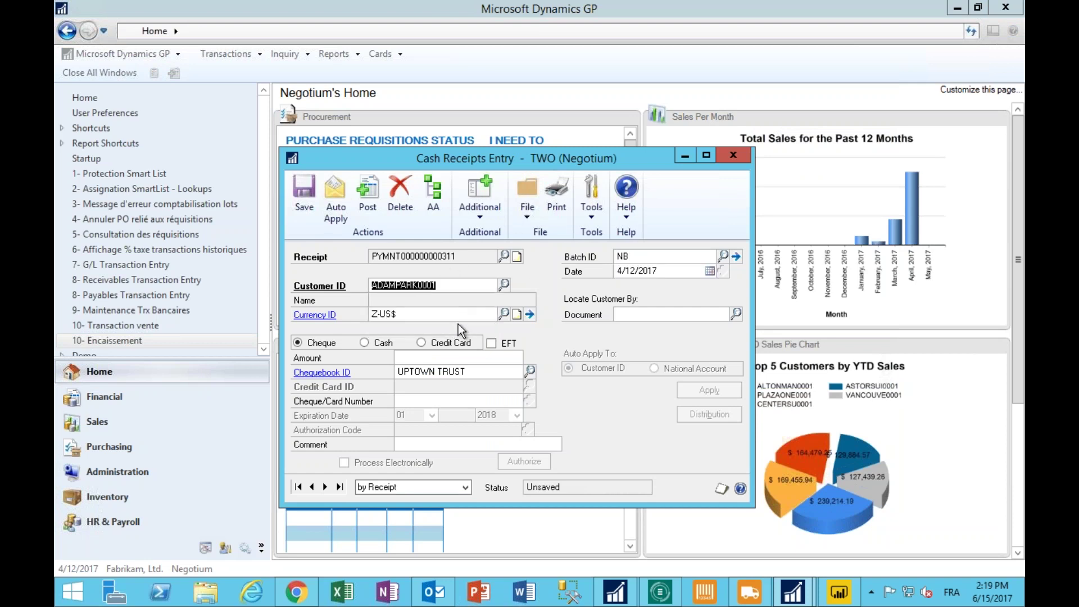
{"action": "key", "text": "Tab"}
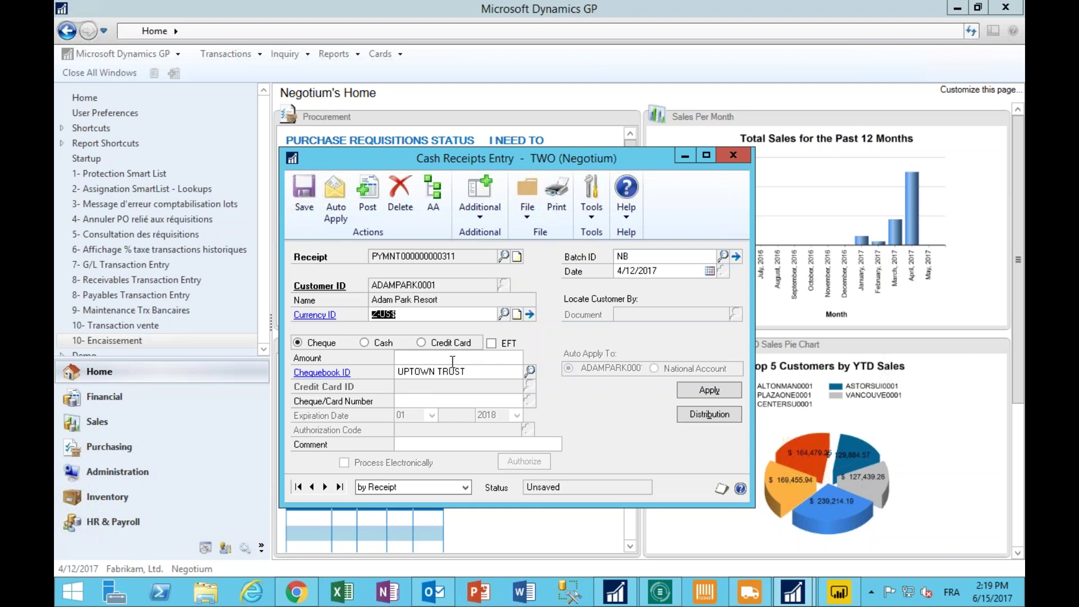
- Enter a $5,000.00 amount with cheque number 123, save the receipt and close the window
{"action": "left_click", "coordinate": [449, 363]}
{"action": "type", "text": "0.05000"}
{"action": "type", "text": "00"}
{"action": "key", "text": "Tab"}
{"action": "left_click", "coordinate": [453, 401]}
{"action": "type", "text": "123"}
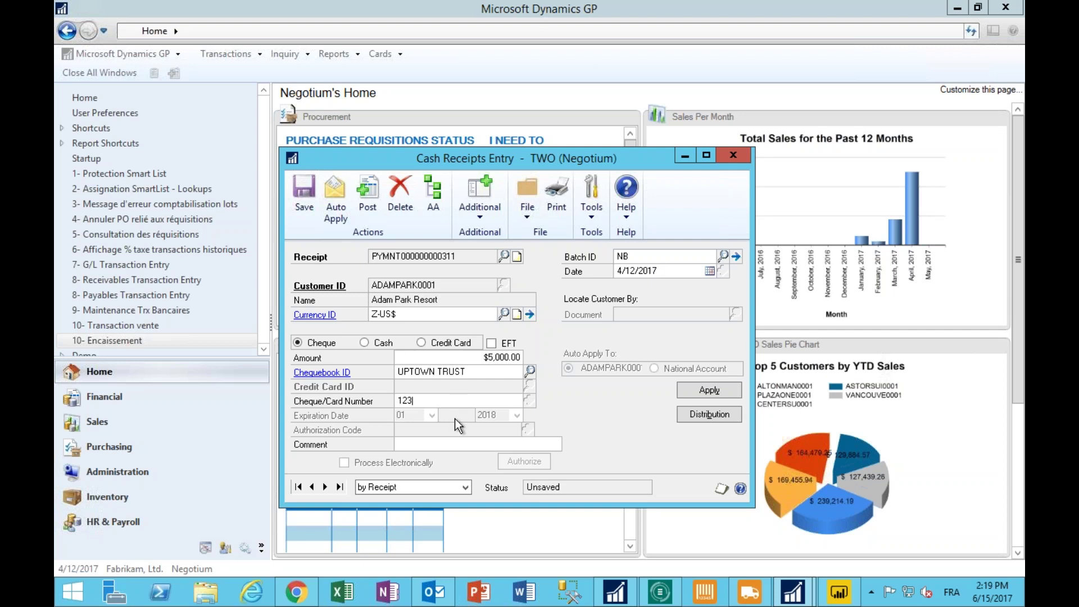
{"action": "left_click", "coordinate": [306, 205]}
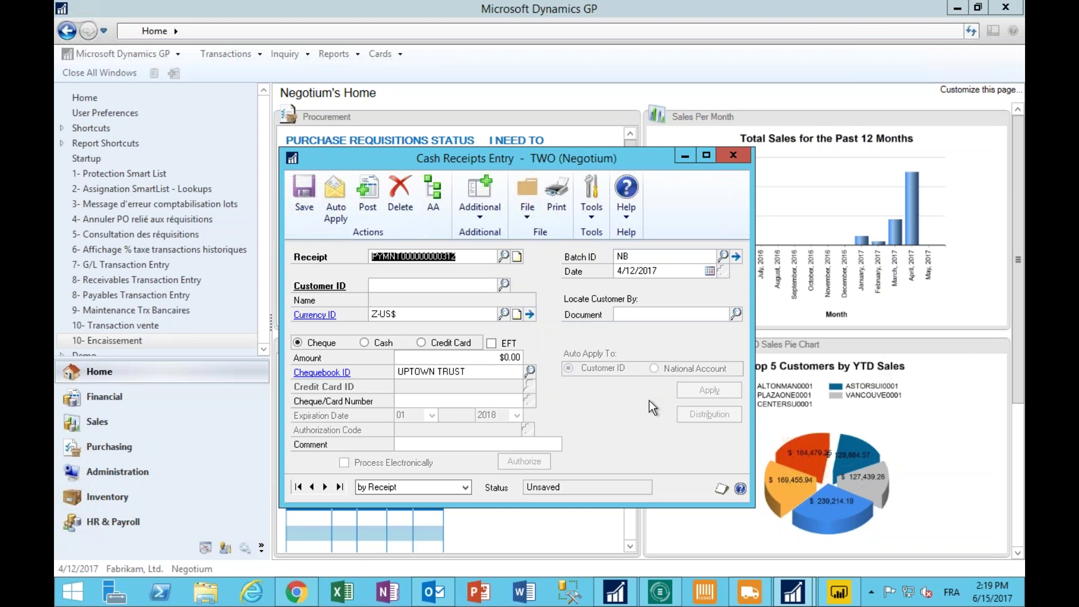
{"action": "left_click", "coordinate": [745, 153]}
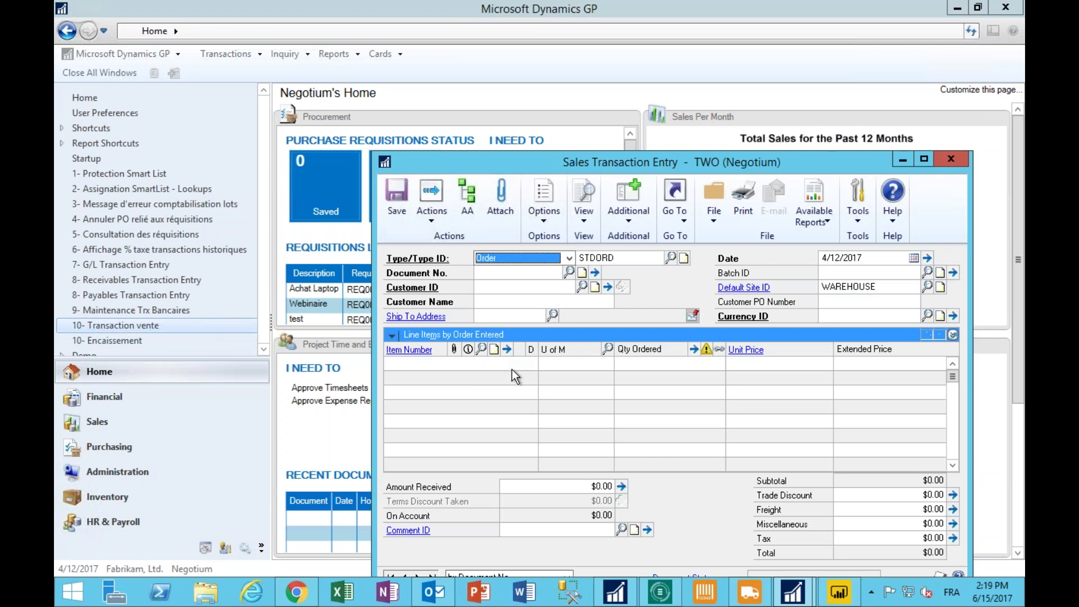
- Accept the order type and enter the Adam Park Resort customer's ID on the sales order
{"action": "key", "text": "Tab"}
{"action": "key", "text": "Tab"}
{"action": "key", "text": "Tab"}
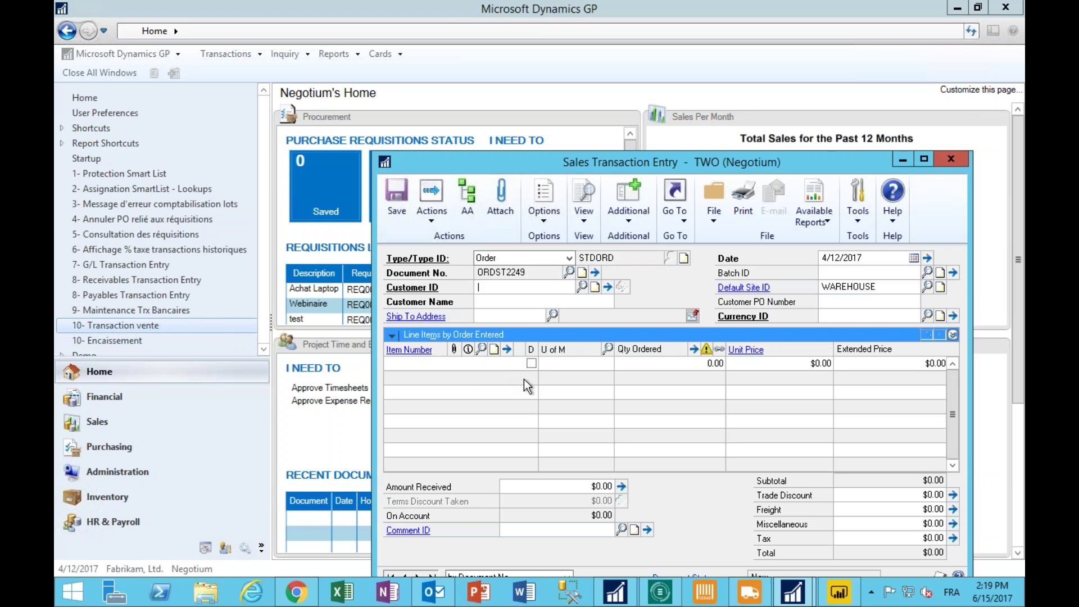
{"action": "type", "text": "ADAMPARK0001"}
{"action": "key", "text": "Tab"}
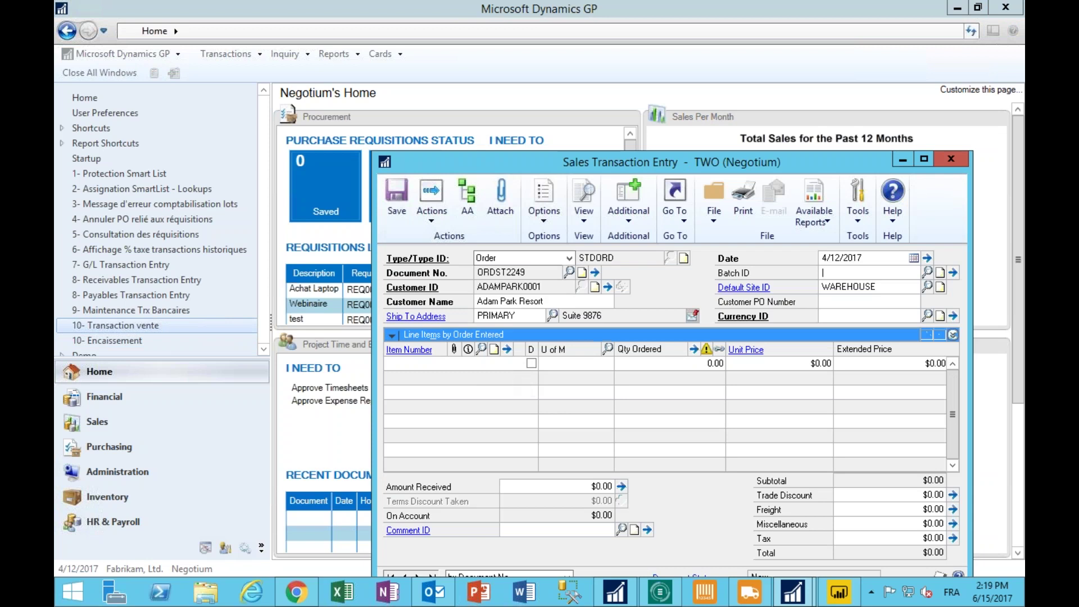
{"action": "key", "text": "Tab"}
{"action": "key", "text": "Tab"}
{"action": "key", "text": "Tab"}
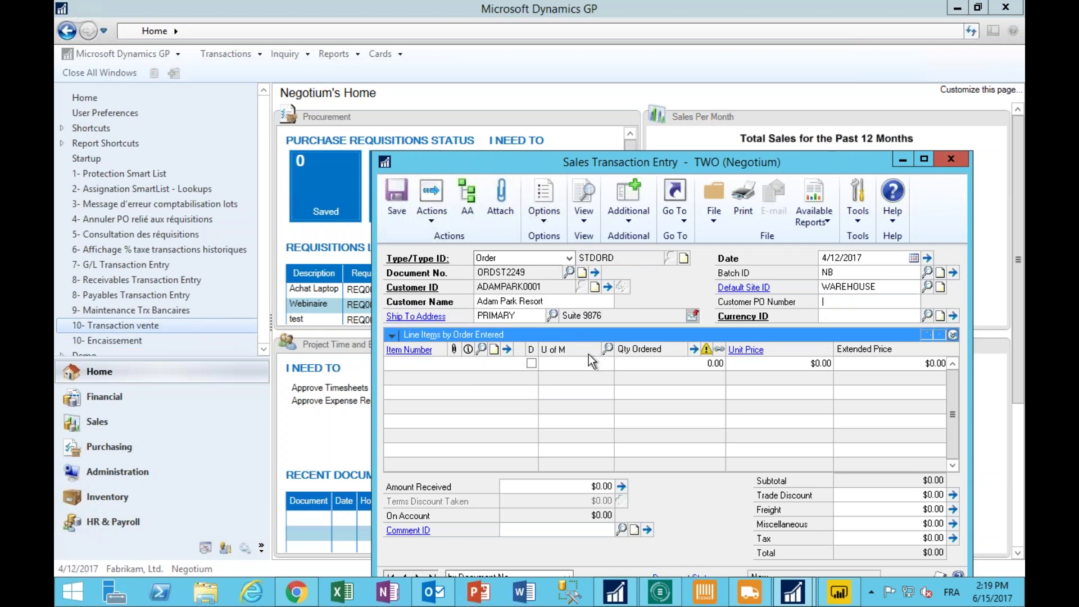
- Add 100 units of 100XLG, accept the shortage, reject SPRING PROMO, and save the $6,099.00 order
{"action": "type", "text": "10"}
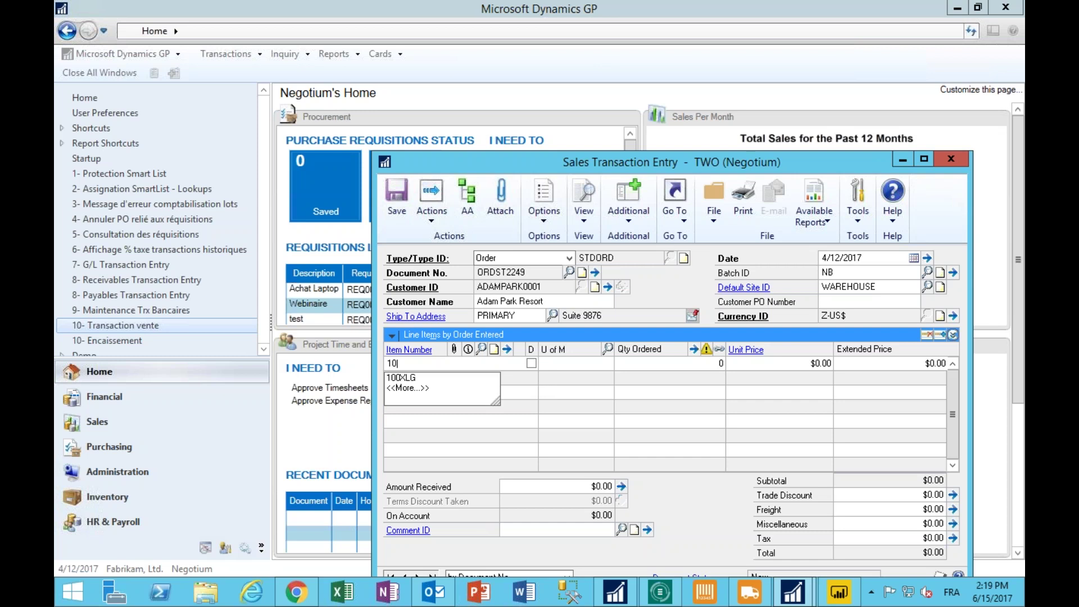
{"action": "key", "text": "Tab"}
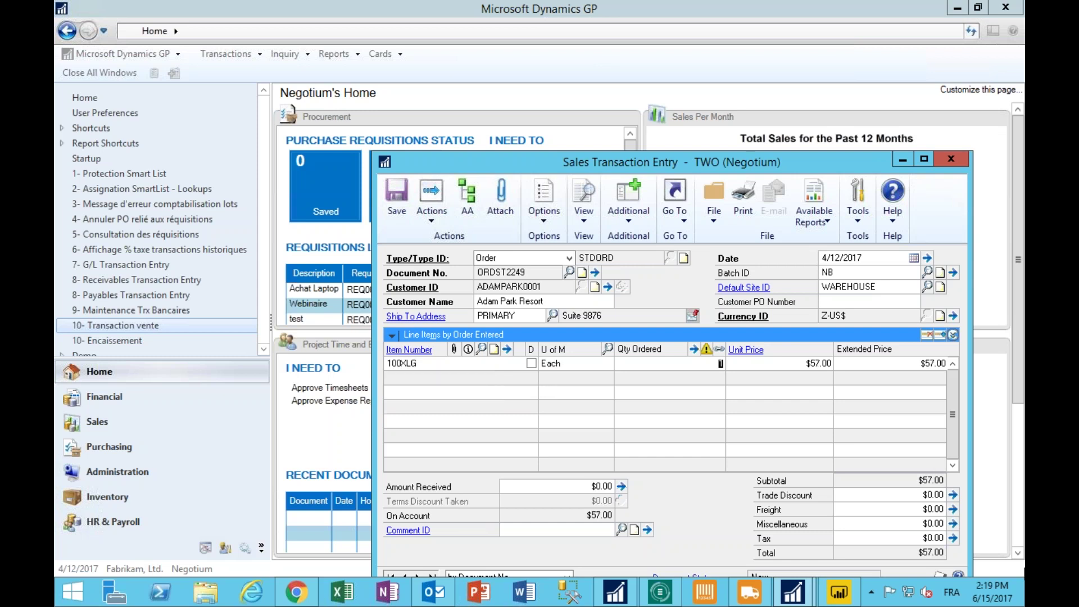
{"action": "type", "text": "100"}
{"action": "key", "text": "Tab"}
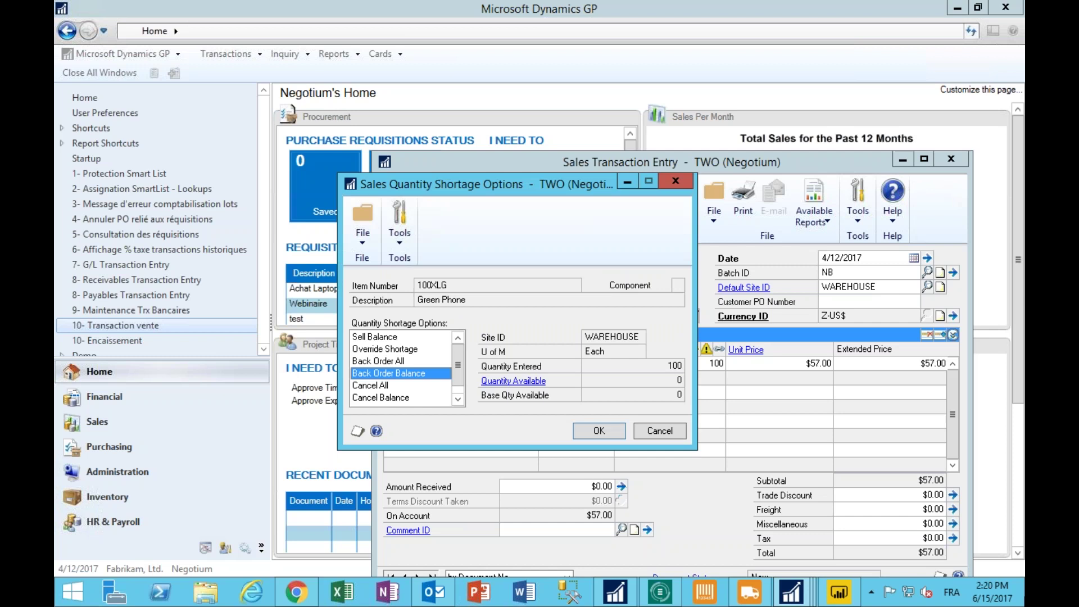
{"action": "left_click", "coordinate": [599, 430]}
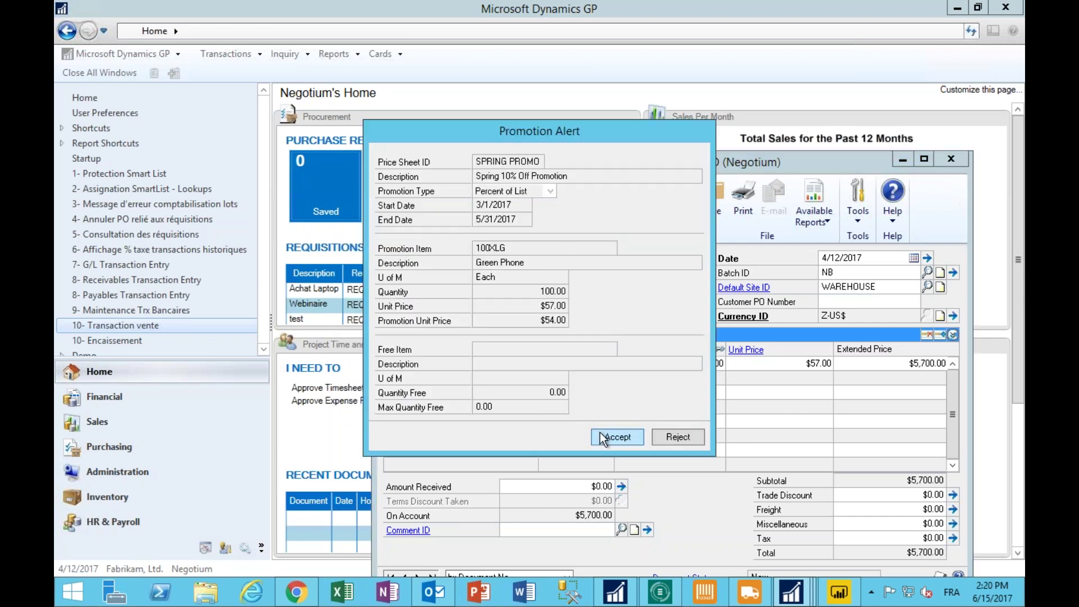
{"action": "left_click", "coordinate": [657, 435]}
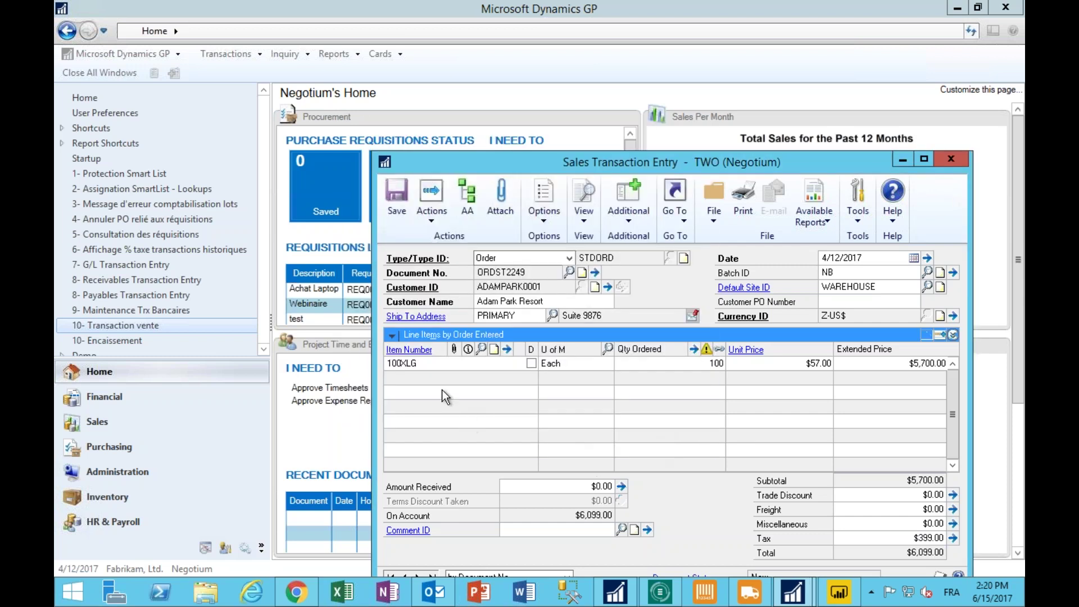
{"action": "left_click", "coordinate": [396, 194]}
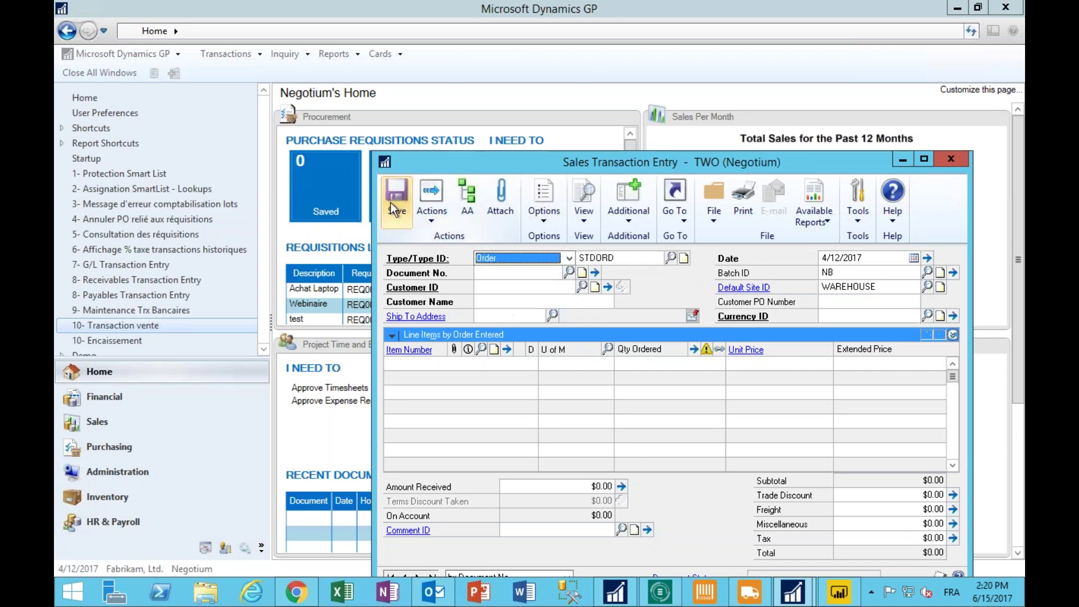
{"action": "left_click", "coordinate": [948, 158]}
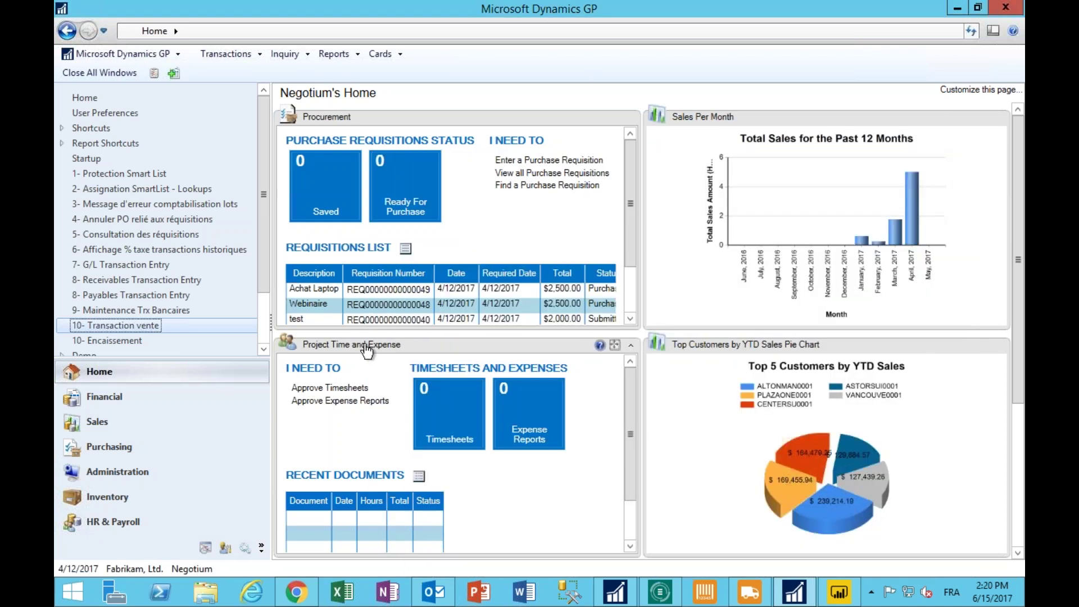
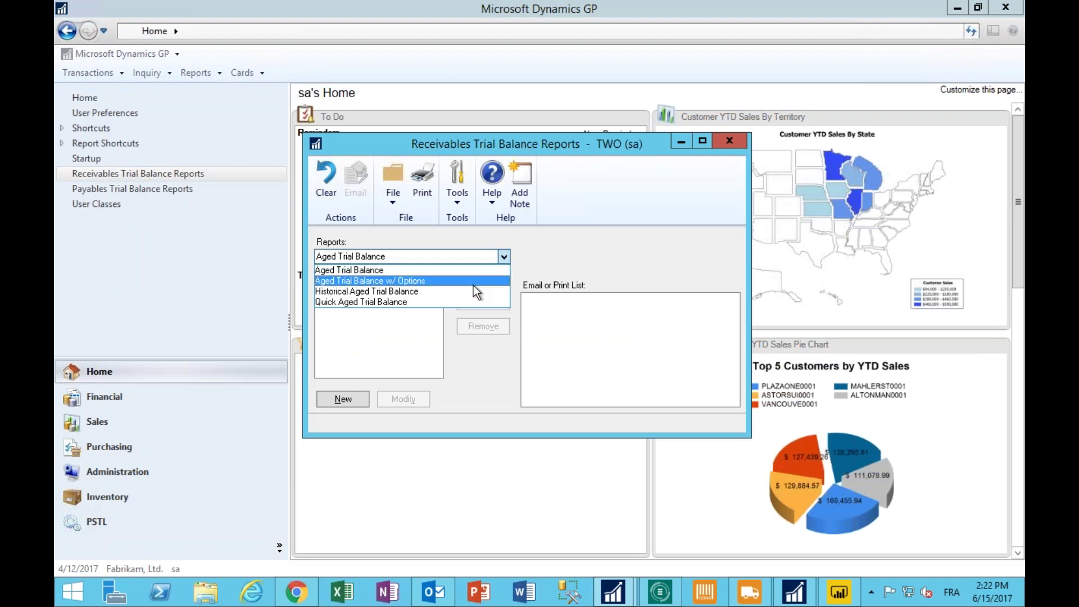
- Add the demo option of the Historical Aged Trial Balance report to the print list
{"action": "left_click", "coordinate": [472, 291]}
{"action": "left_click", "coordinate": [375, 302]}
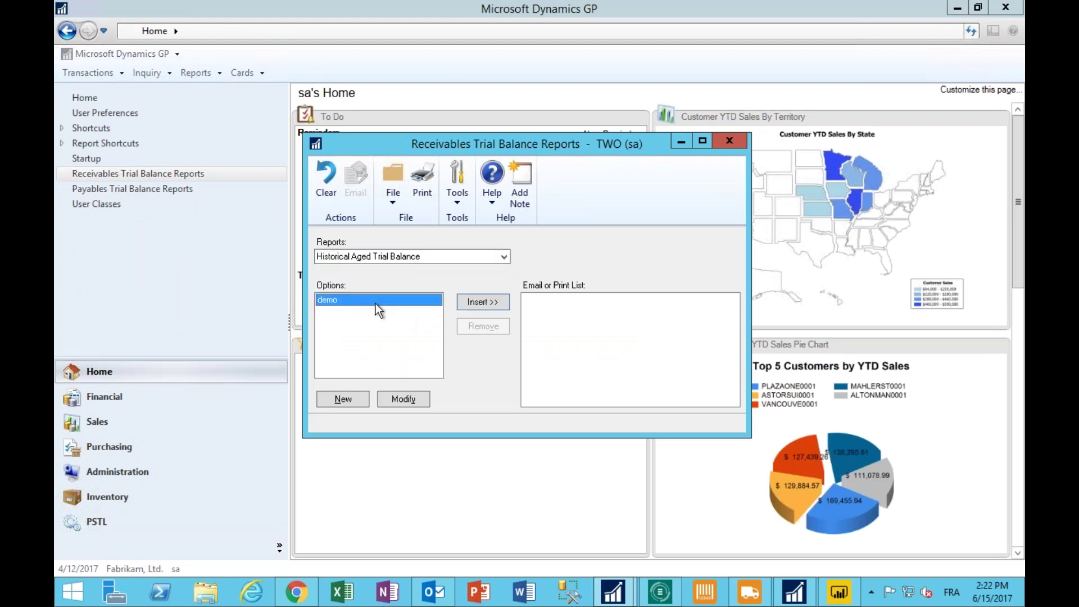
{"action": "left_click", "coordinate": [467, 303]}
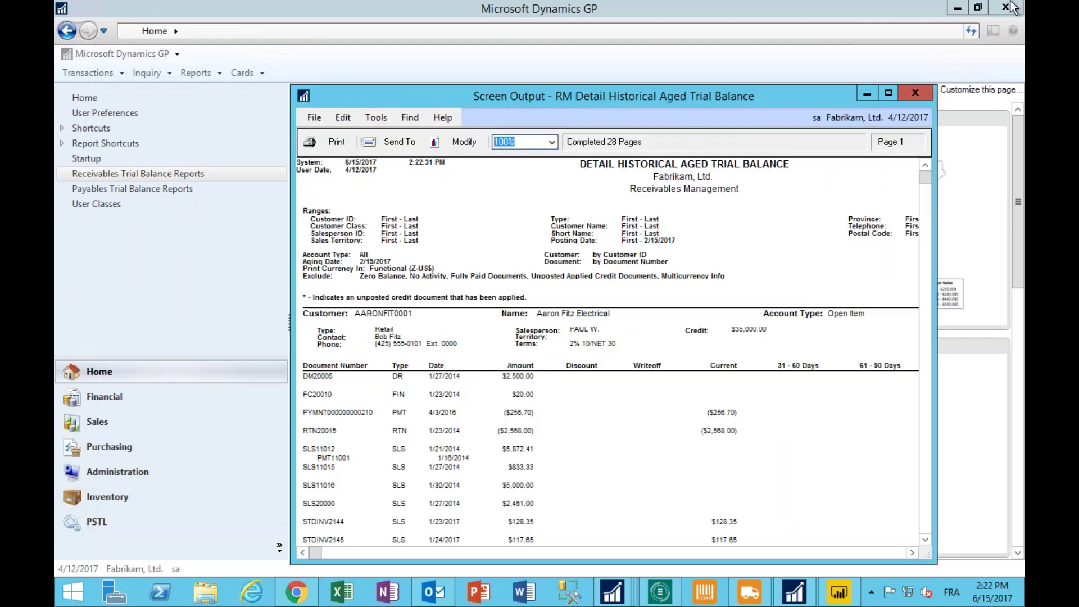
- Maximize the 28-page report output, review it to the $1,851,002.04 grand total, then minimize it
{"action": "left_click", "coordinate": [893, 96]}
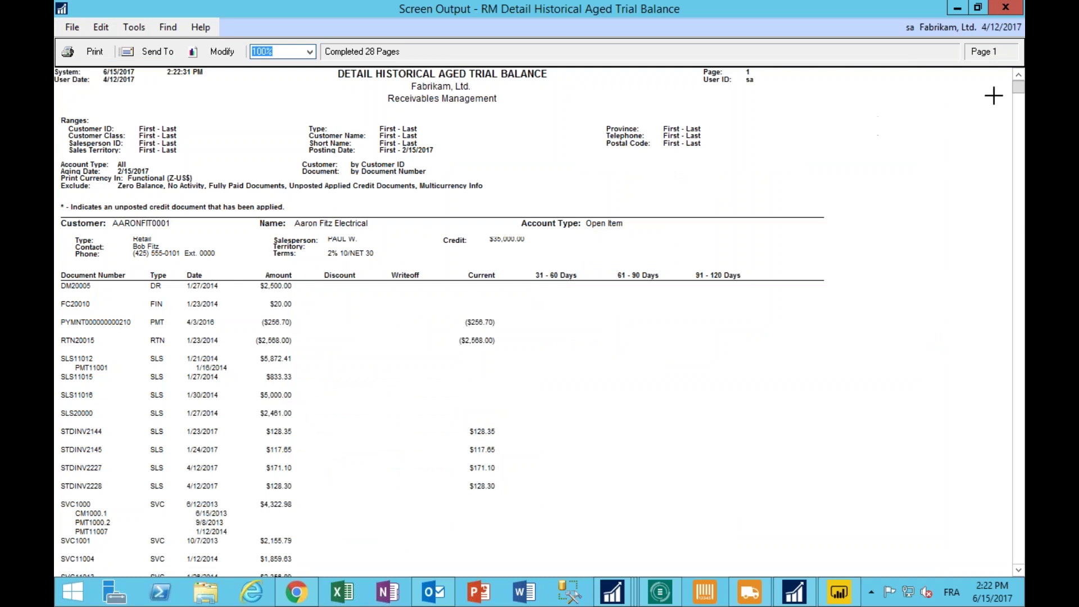
{"action": "left_click_drag", "start_coordinate": [1020, 97], "coordinate": [1021, 558]}
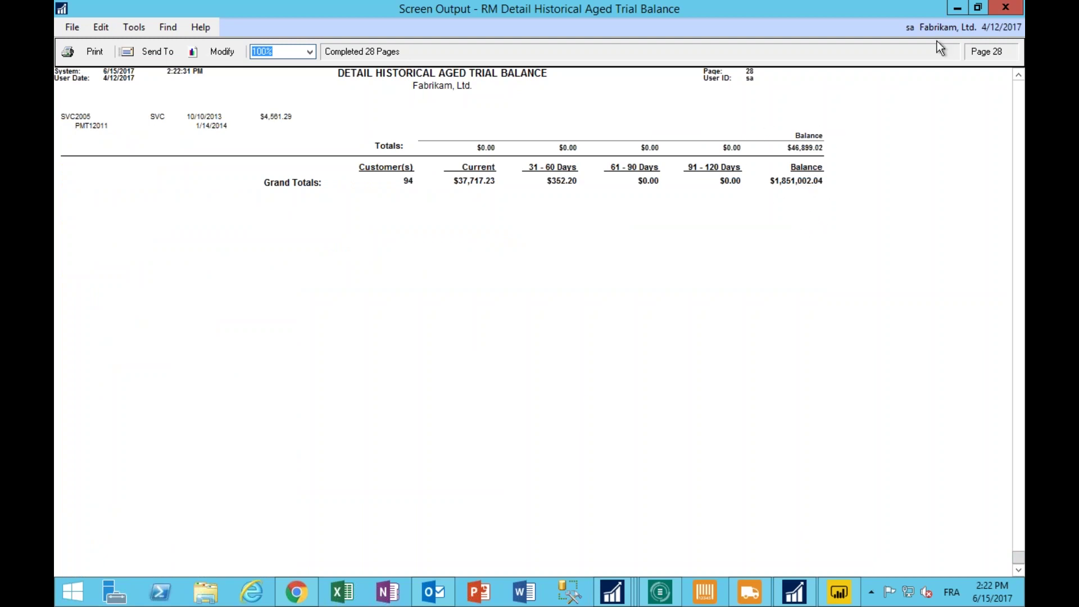
{"action": "left_click", "coordinate": [957, 9]}
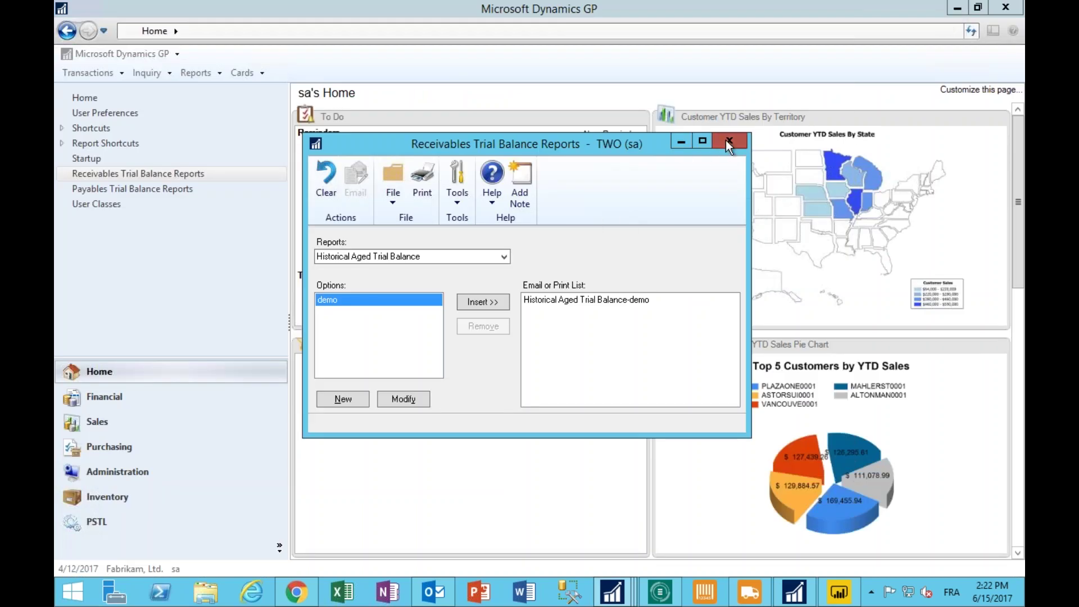
- Close the trial balance reports window and launch SmartList from the Microsoft Dynamics GP menu
{"action": "left_click", "coordinate": [727, 141]}
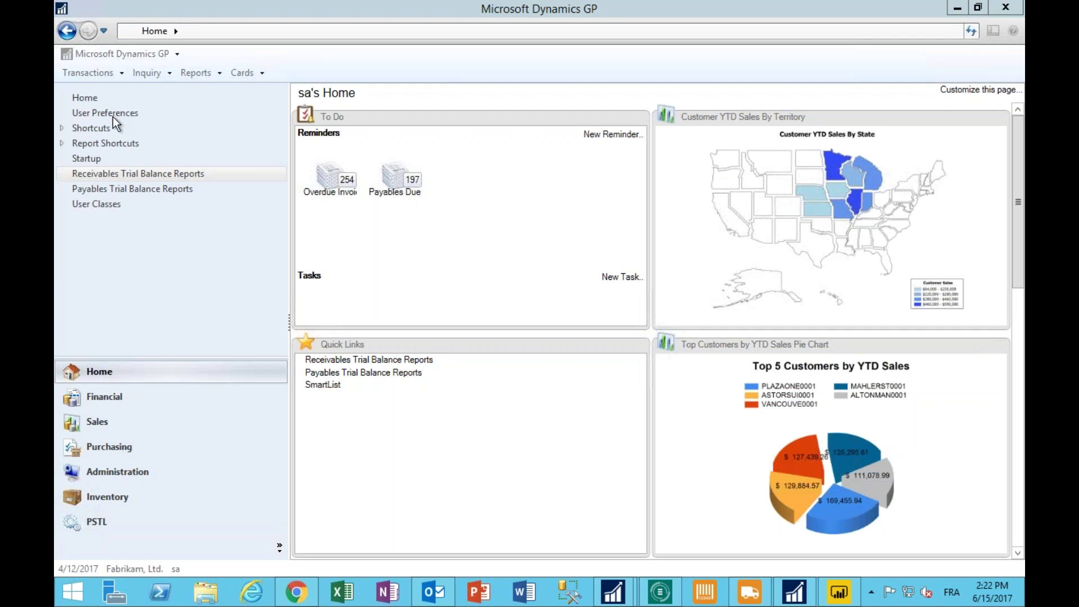
{"action": "left_click", "coordinate": [161, 54]}
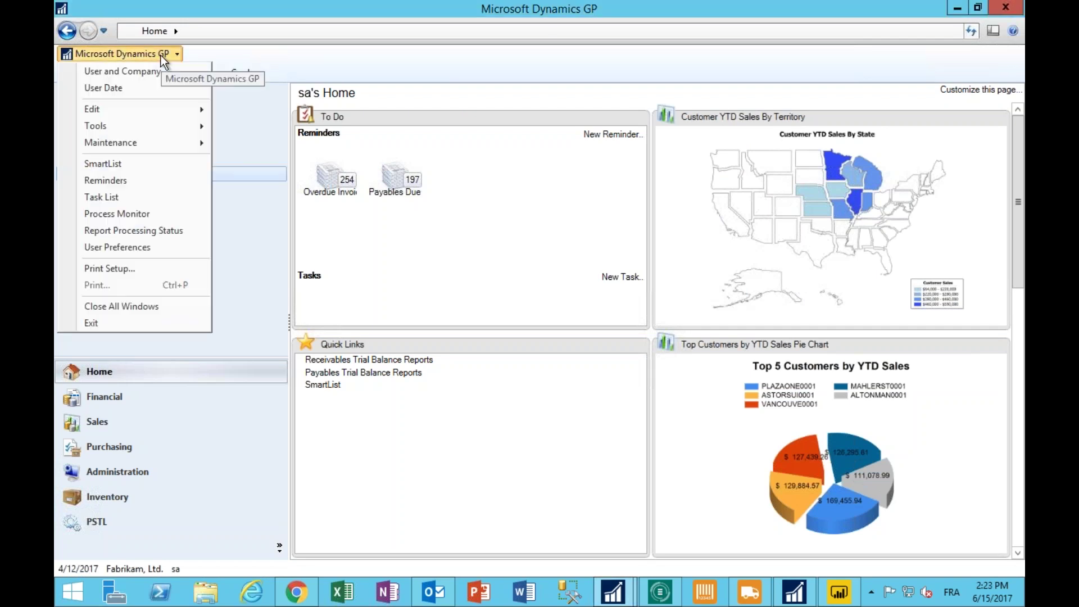
{"action": "left_click", "coordinate": [124, 167]}
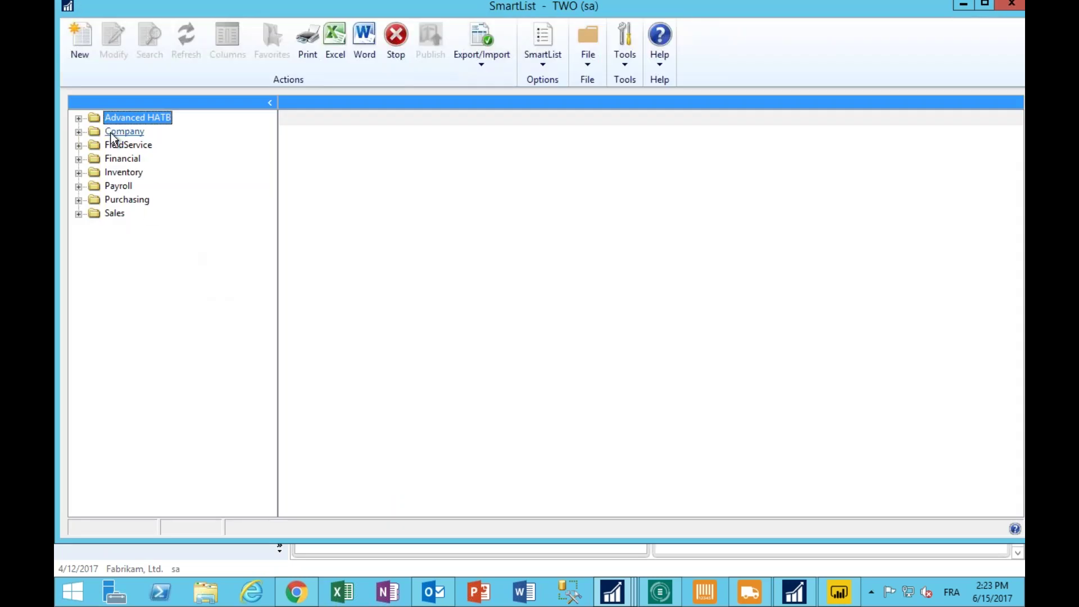
- Open the 374-record RM HATB without Apply list under Advanced HATB and export it to Excel
{"action": "left_click", "coordinate": [78, 119]}
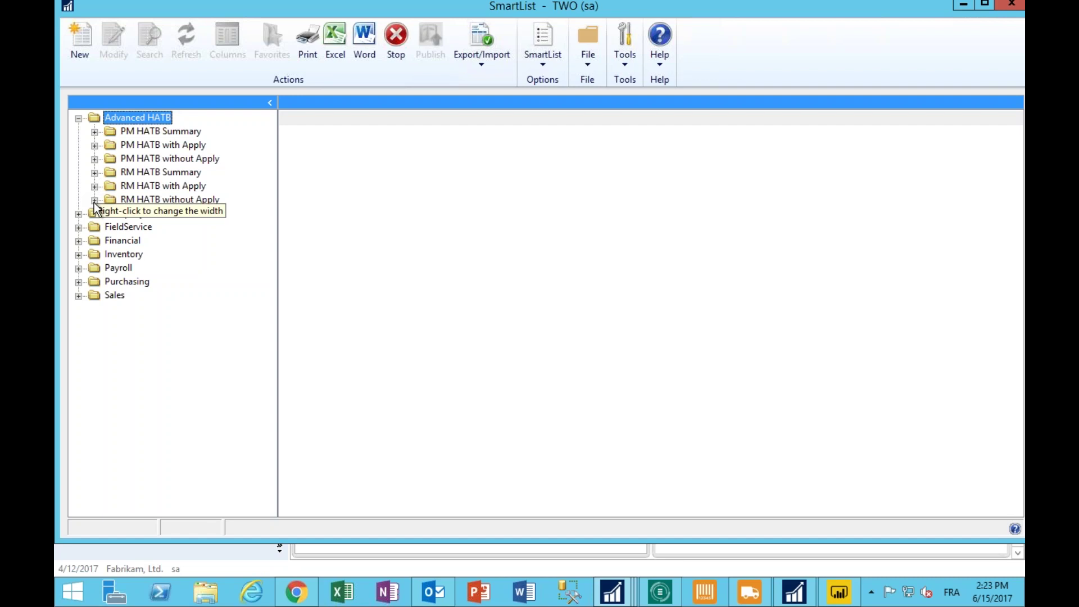
{"action": "left_click", "coordinate": [94, 201]}
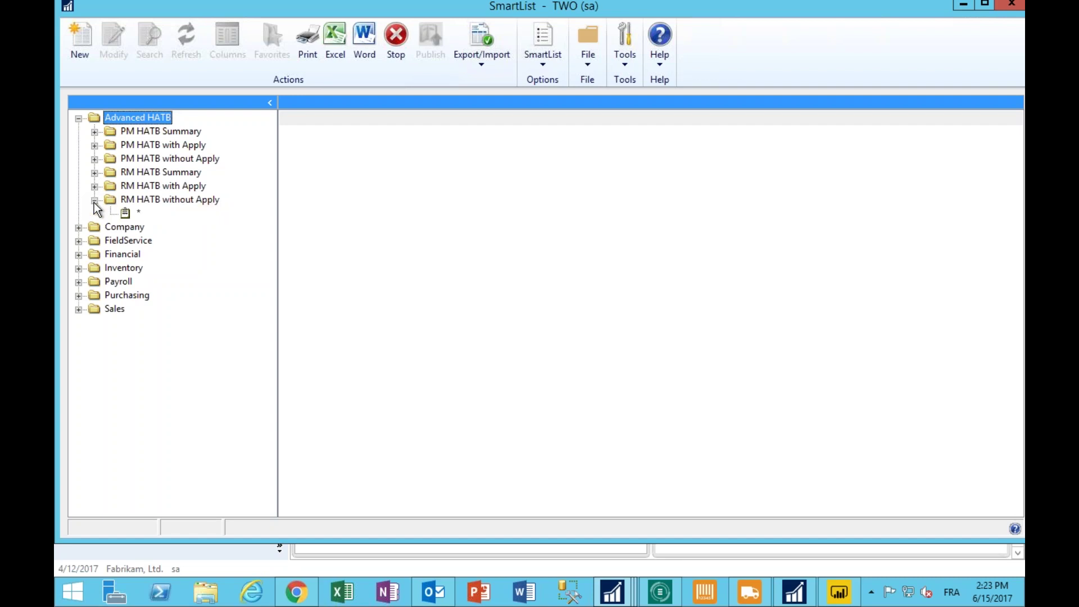
{"action": "left_click", "coordinate": [138, 214]}
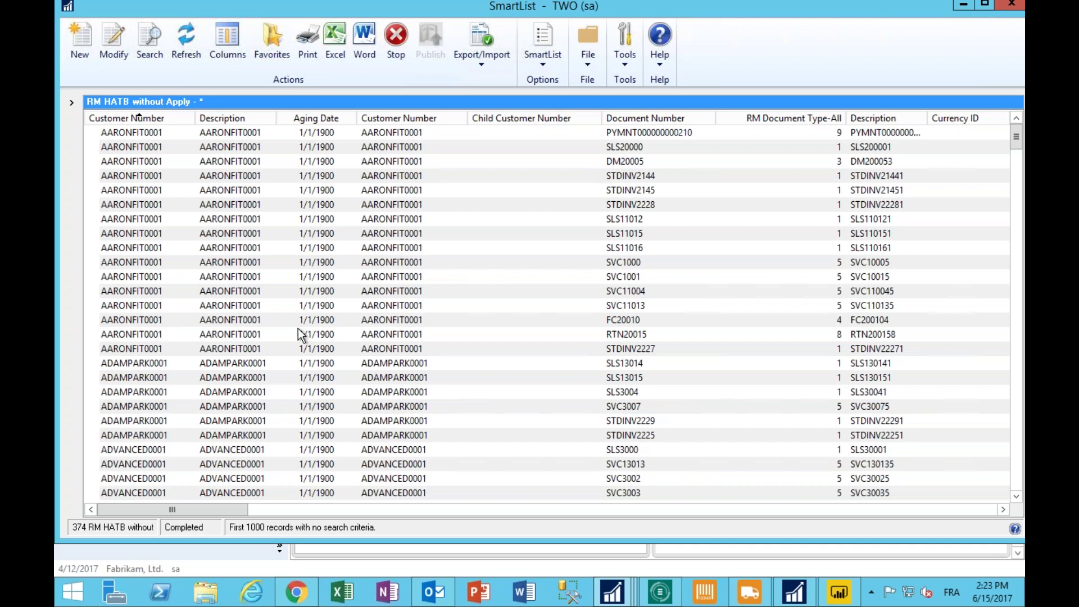
{"action": "left_click", "coordinate": [333, 46]}
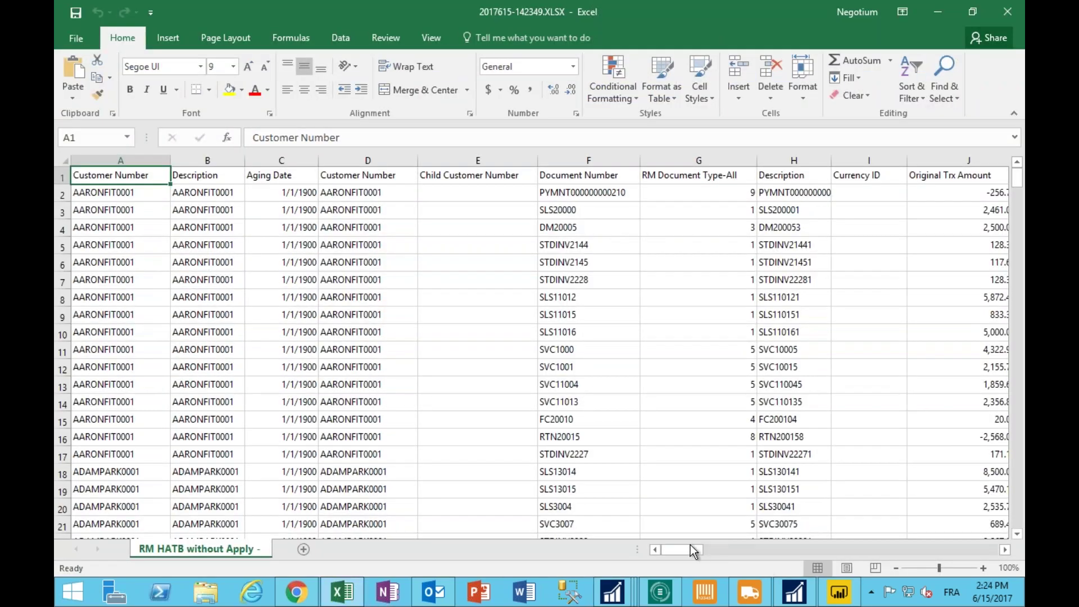
- Check that column K, Current Trx Amount, sums to 1851002.04, then close Excel choosing Don't Save
{"action": "left_click_drag", "start_coordinate": [692, 549], "coordinate": [736, 551]}
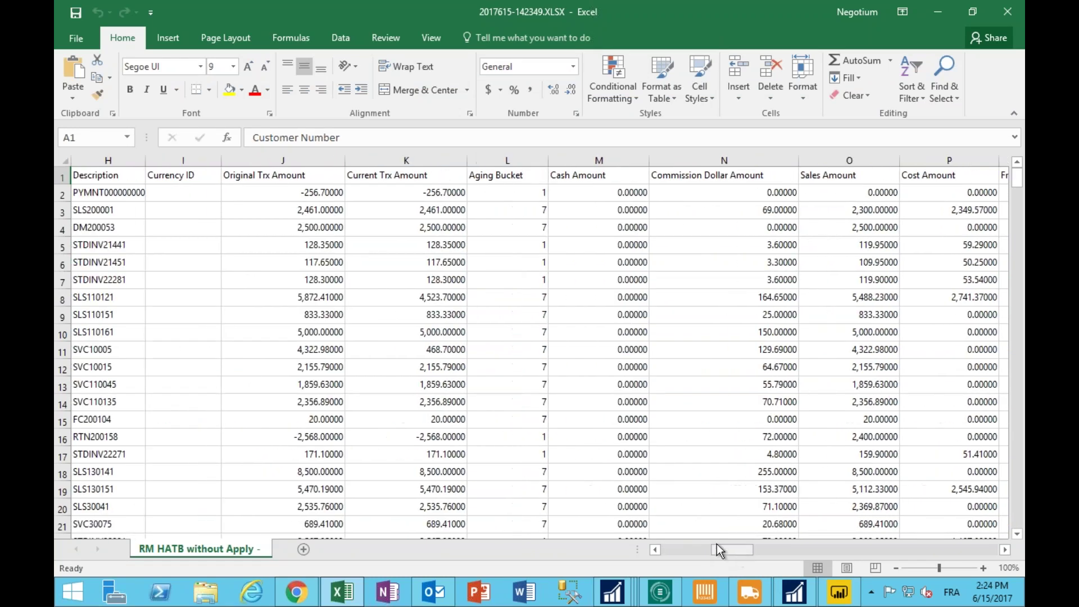
{"action": "left_click", "coordinate": [424, 160]}
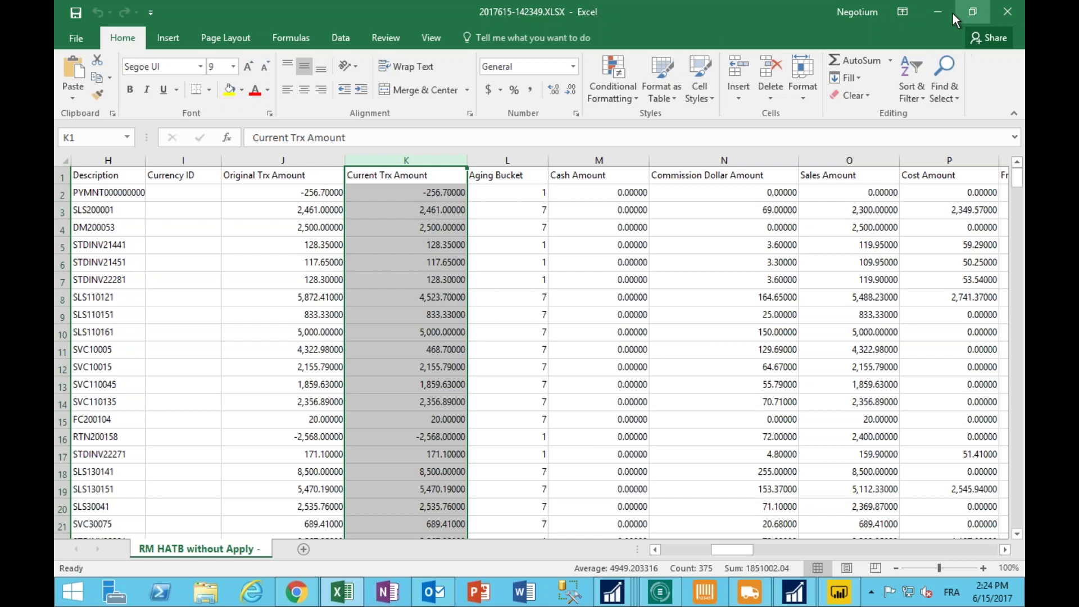
{"action": "left_click", "coordinate": [1007, 16]}
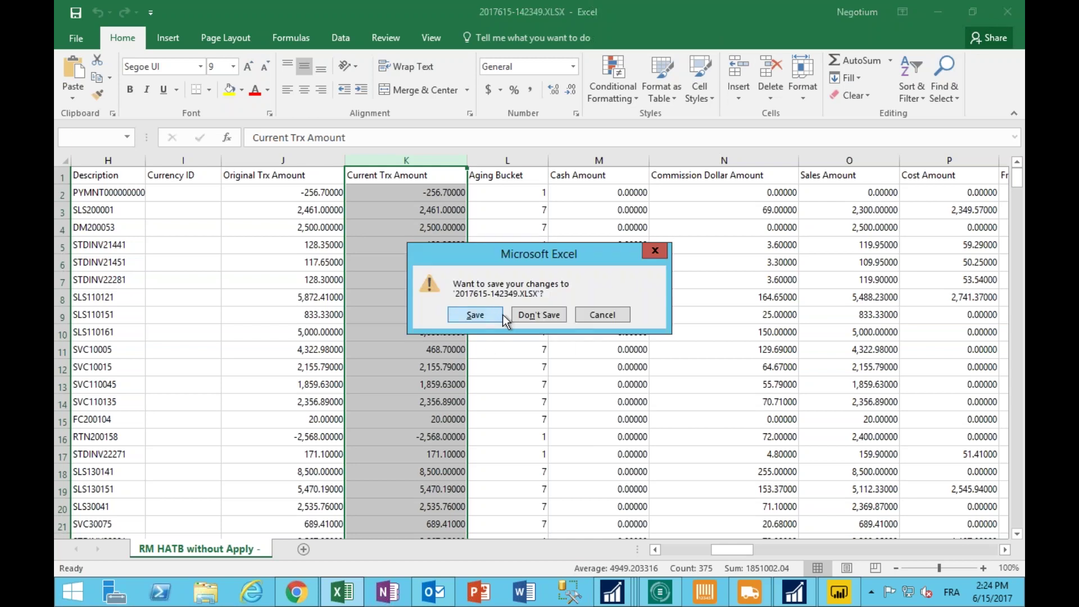
{"action": "left_click", "coordinate": [594, 317]}
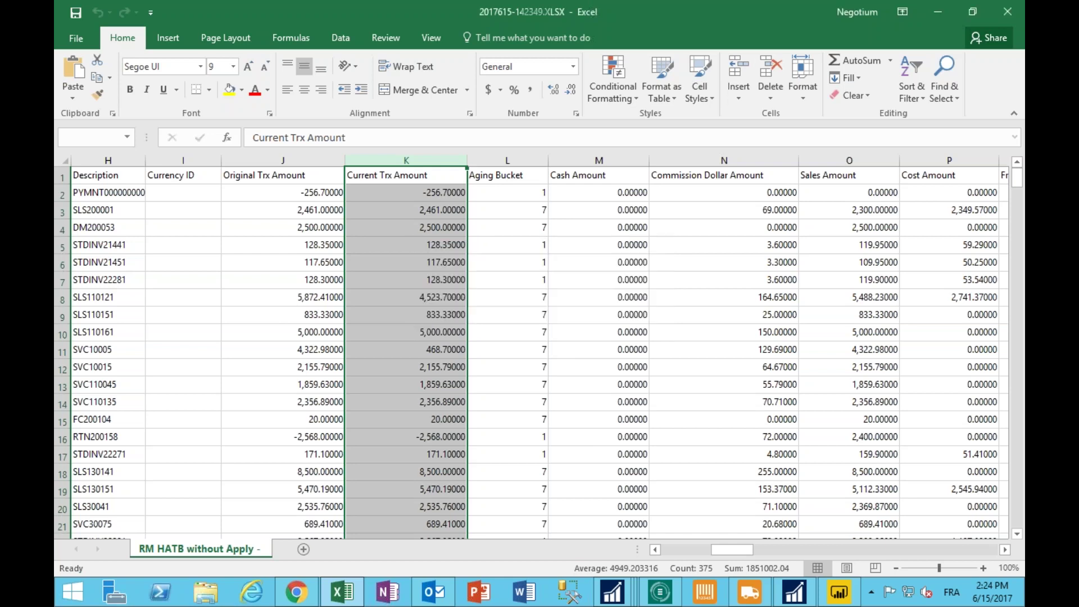
{"action": "left_click", "coordinate": [1008, 11]}
{"action": "left_click", "coordinate": [548, 313]}
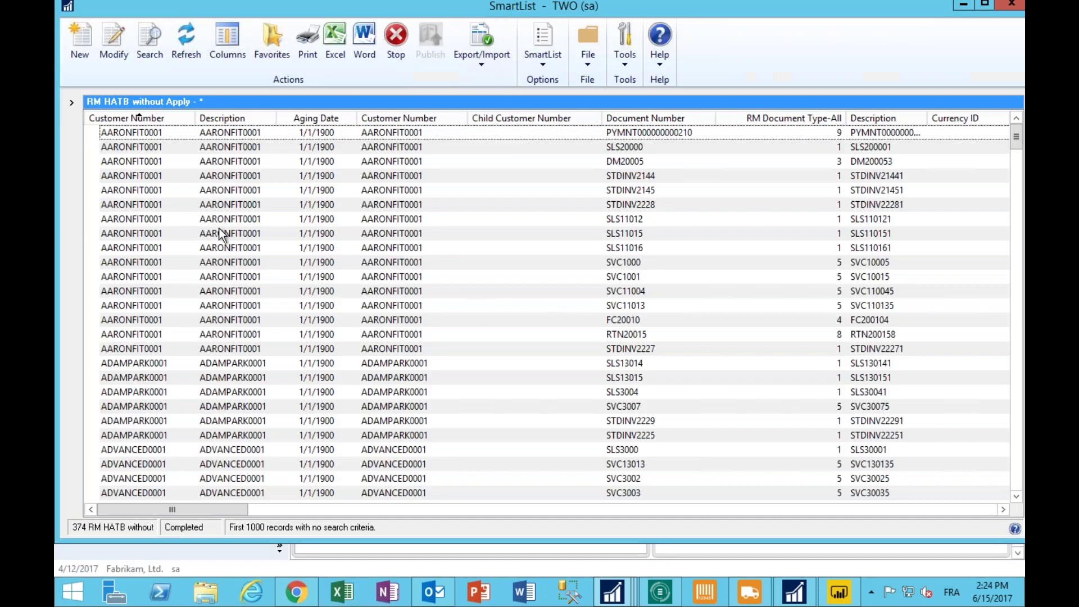
- Open the RM HATB Summary list of 94 customers across aging buckets 1–7, then close SmartList
{"action": "left_click", "coordinate": [72, 103]}
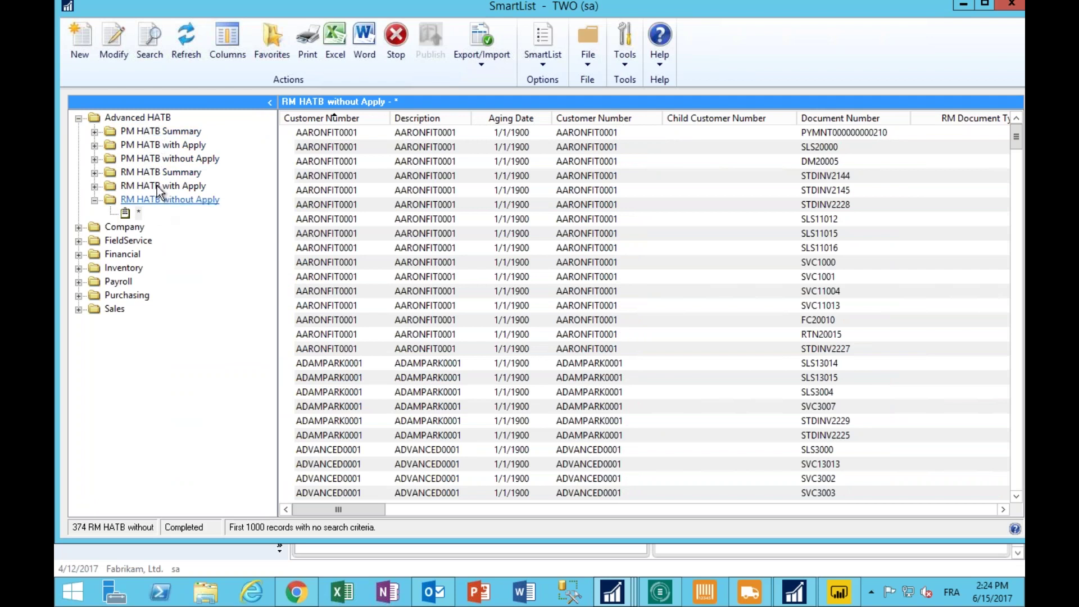
{"action": "left_click", "coordinate": [95, 172]}
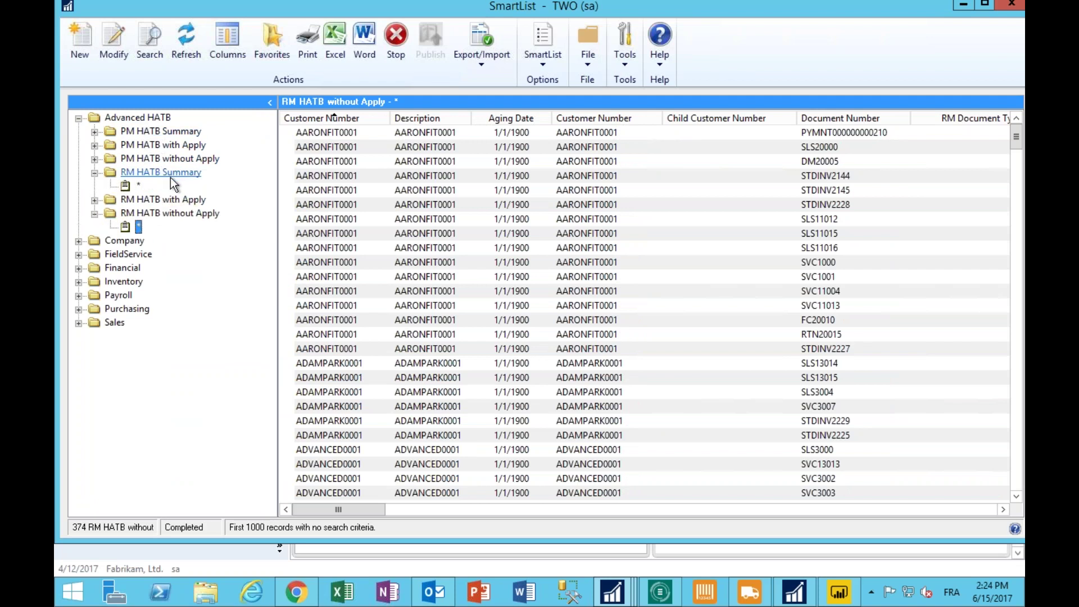
{"action": "left_click", "coordinate": [137, 185]}
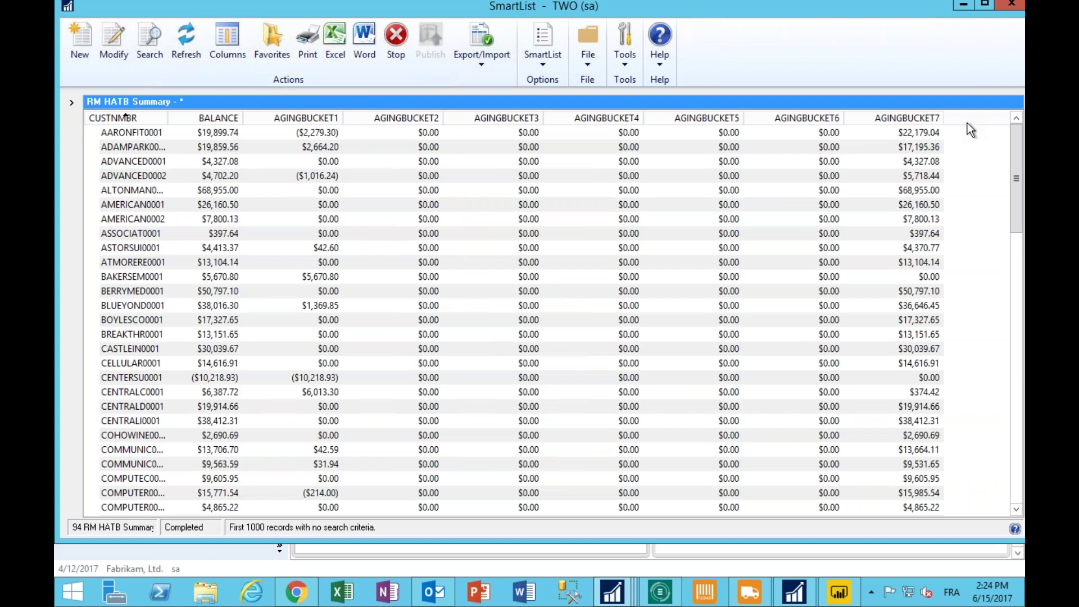
{"action": "left_click", "coordinate": [1012, 5]}
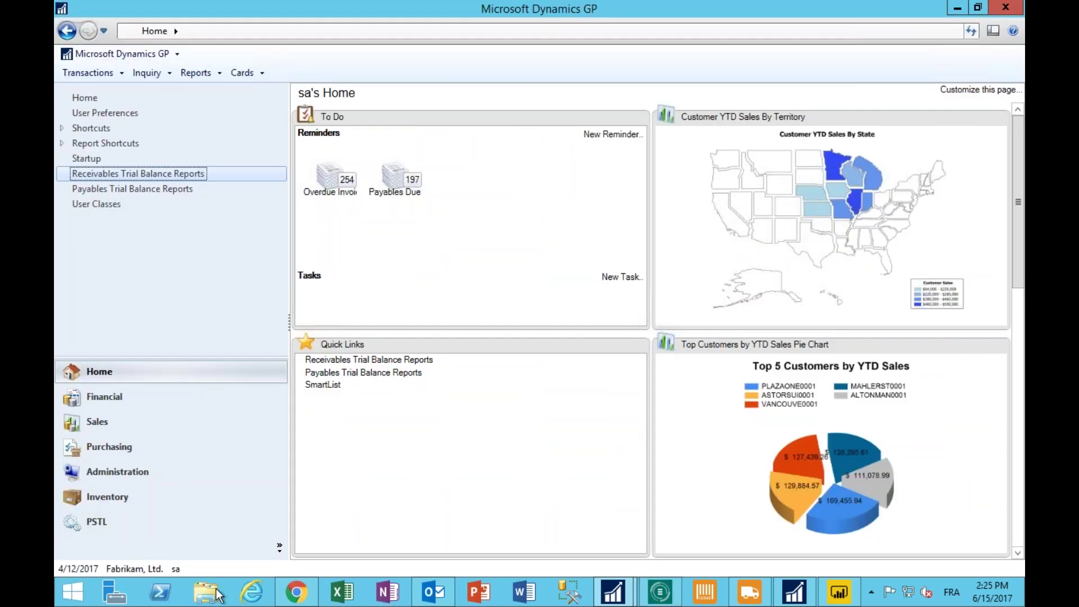
- Scroll toolbox4dynamics.com down to product descriptions like Advanced RM Apply, then minimize Chrome
{"action": "left_click", "coordinate": [302, 591]}
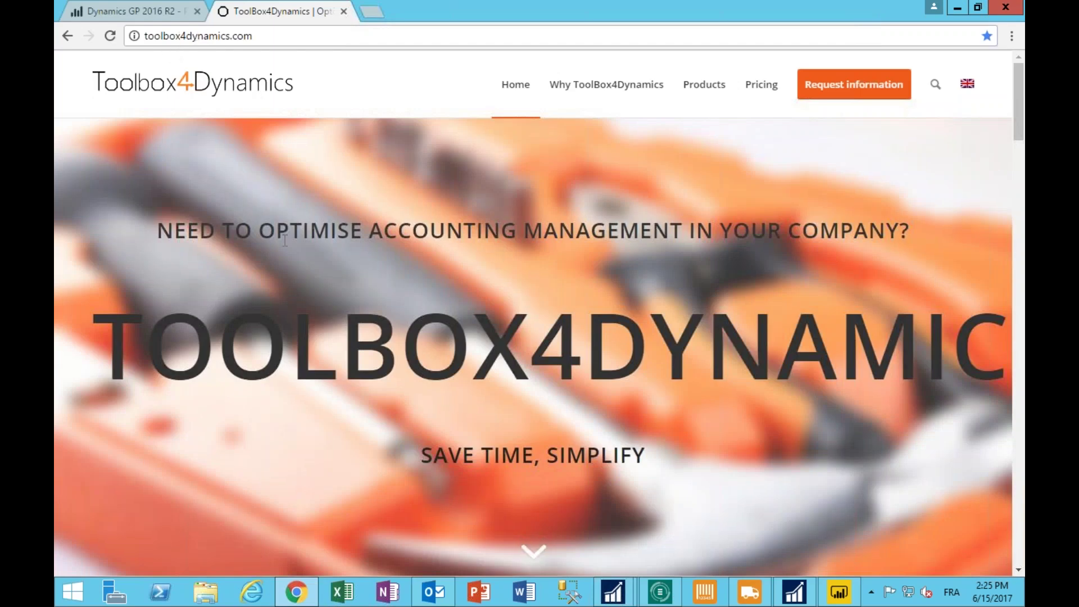
{"action": "scroll", "coordinate": [256, 227], "scroll_direction": "down", "scroll_amount": 3}
{"action": "scroll", "coordinate": [340, 326], "scroll_direction": "down", "scroll_amount": 13}
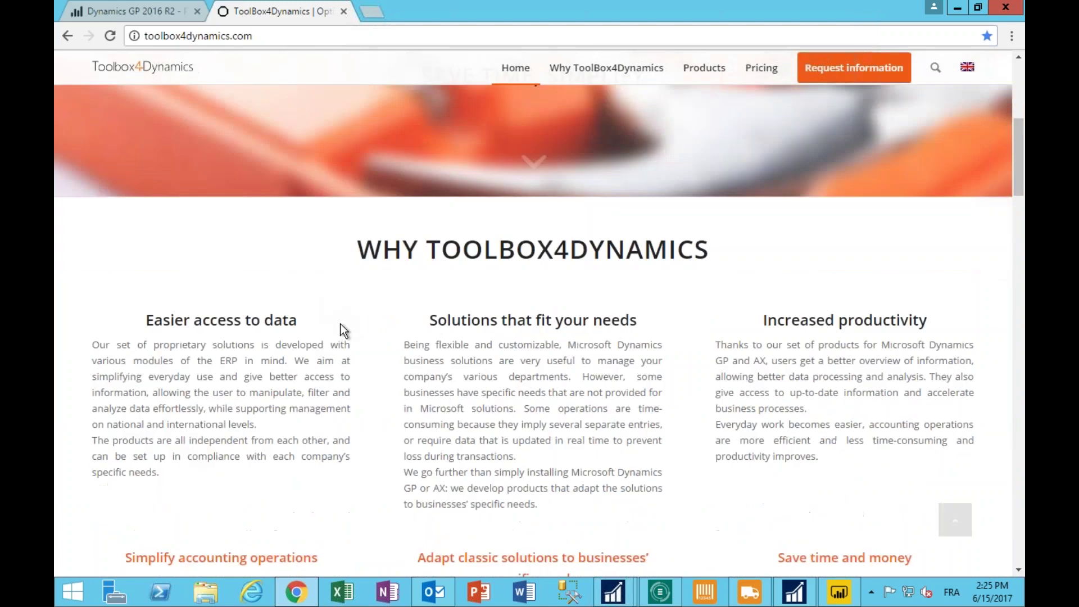
{"action": "scroll", "coordinate": [332, 331], "scroll_direction": "down", "scroll_amount": 4}
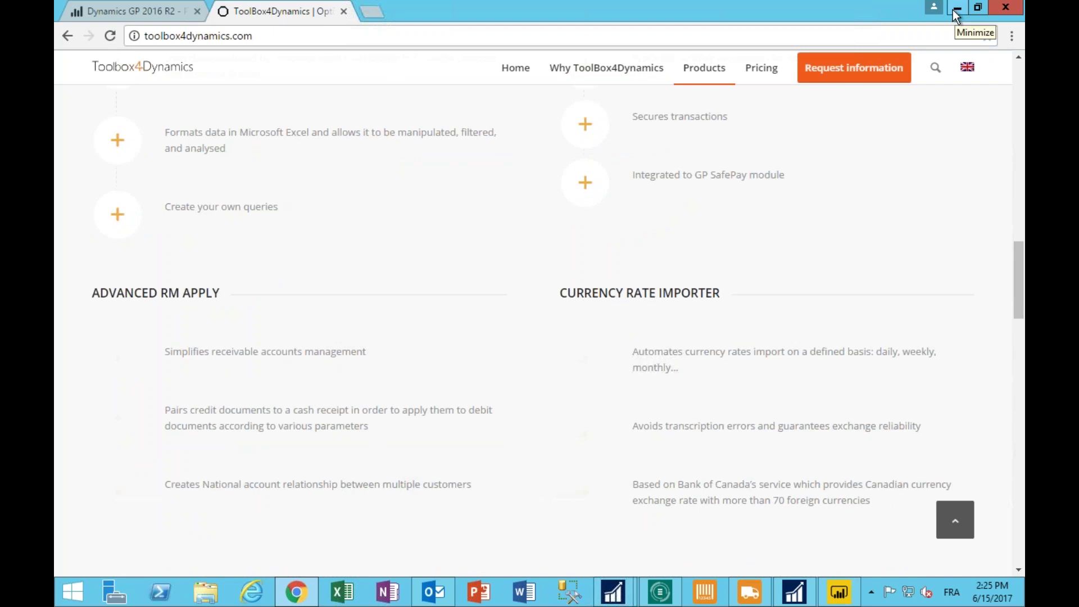
{"action": "left_click", "coordinate": [954, 9]}
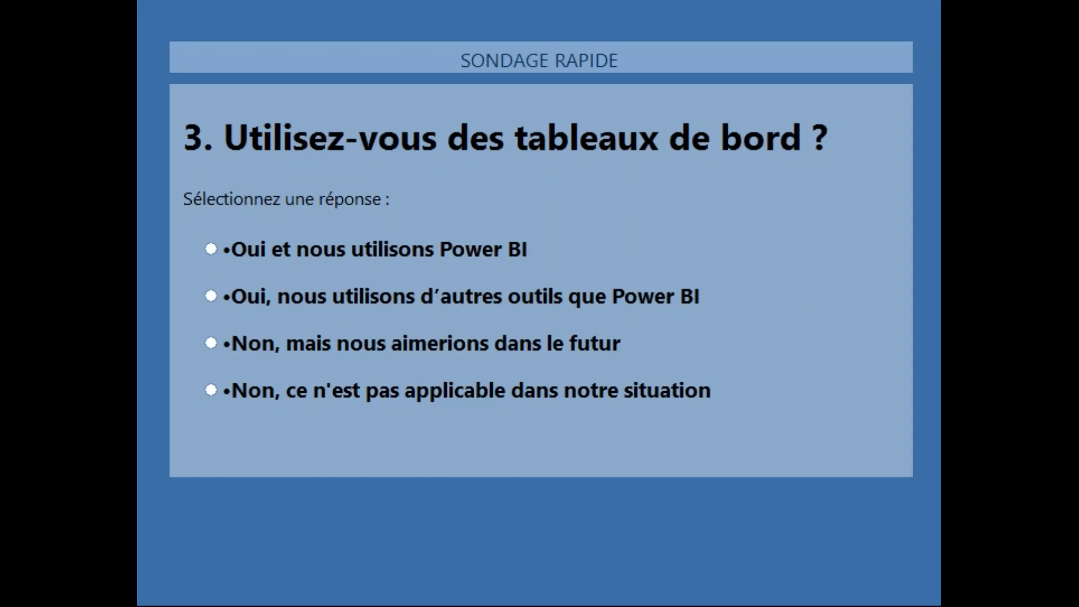
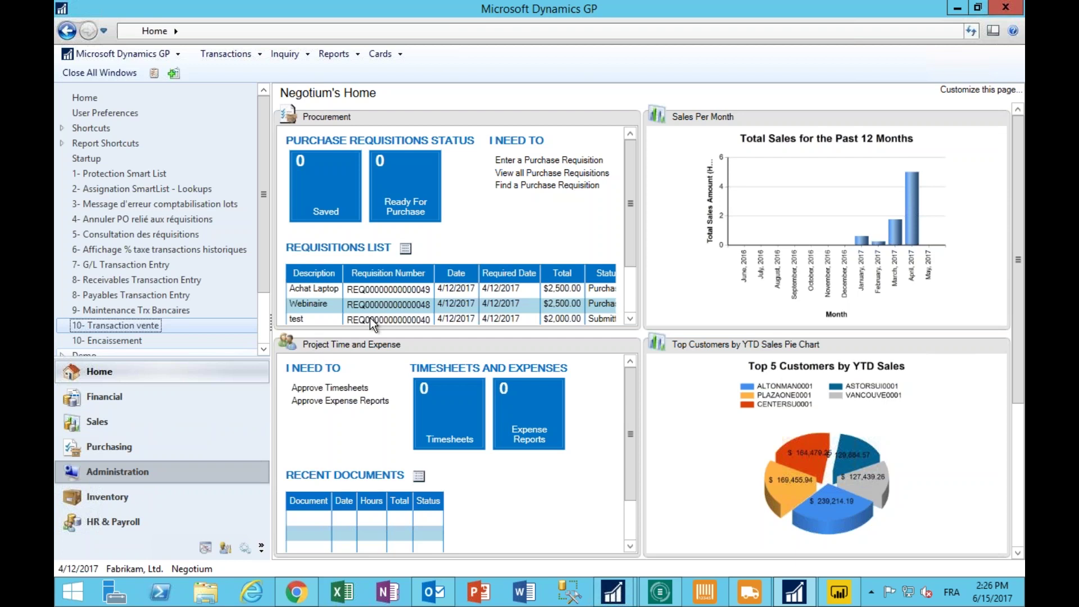
- Review the Configure OData Service settings under the OData setup options
{"action": "left_click", "coordinate": [295, 231]}
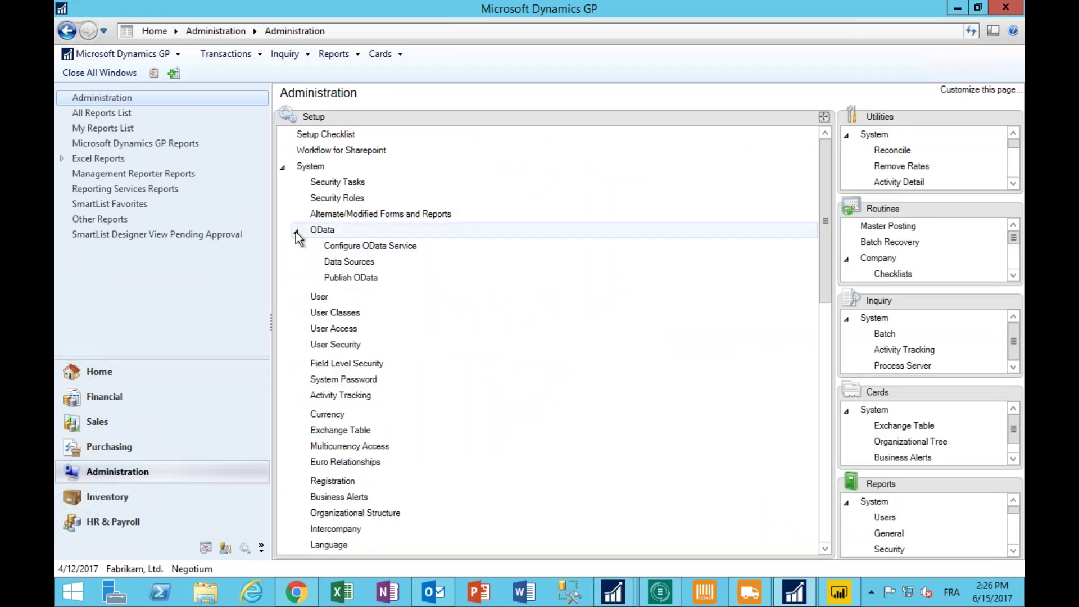
{"action": "left_click", "coordinate": [378, 251]}
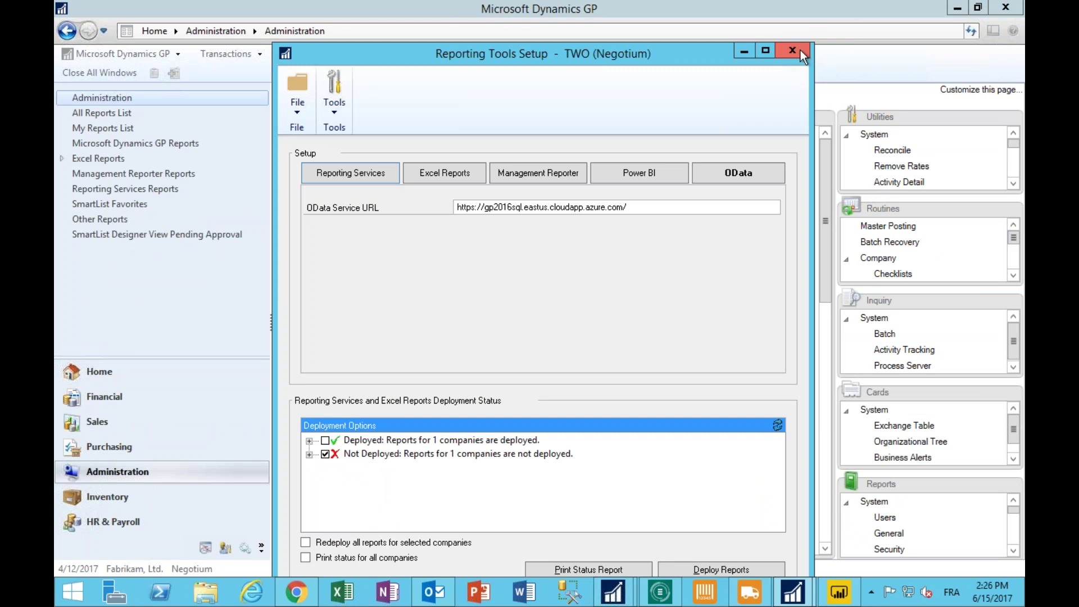
{"action": "left_click", "coordinate": [798, 51]}
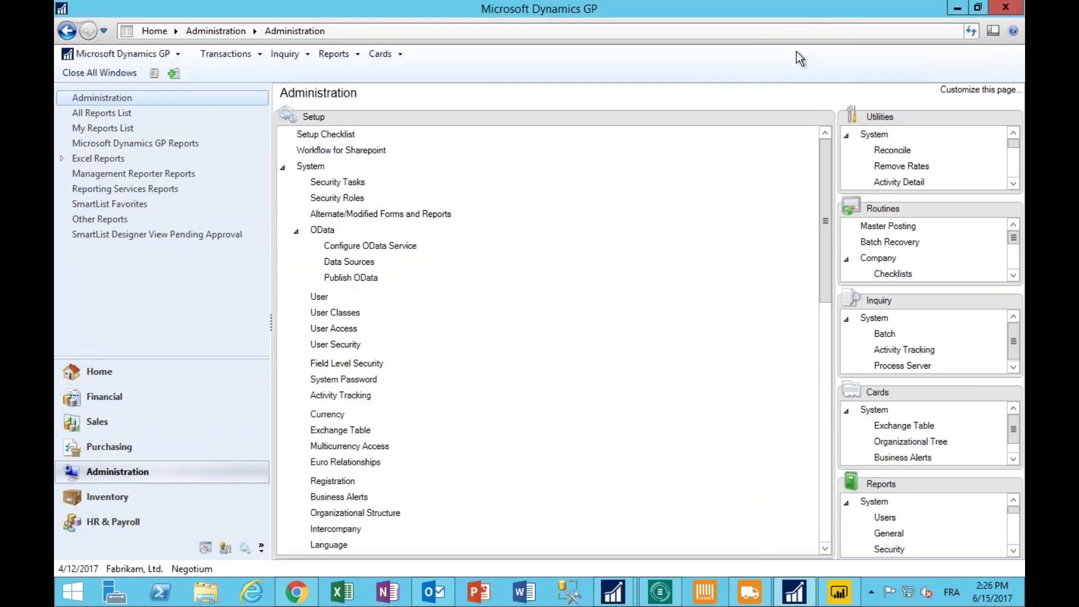
- Check the OData Data Sources, keeping the TWO company database
{"action": "left_click", "coordinate": [354, 267]}
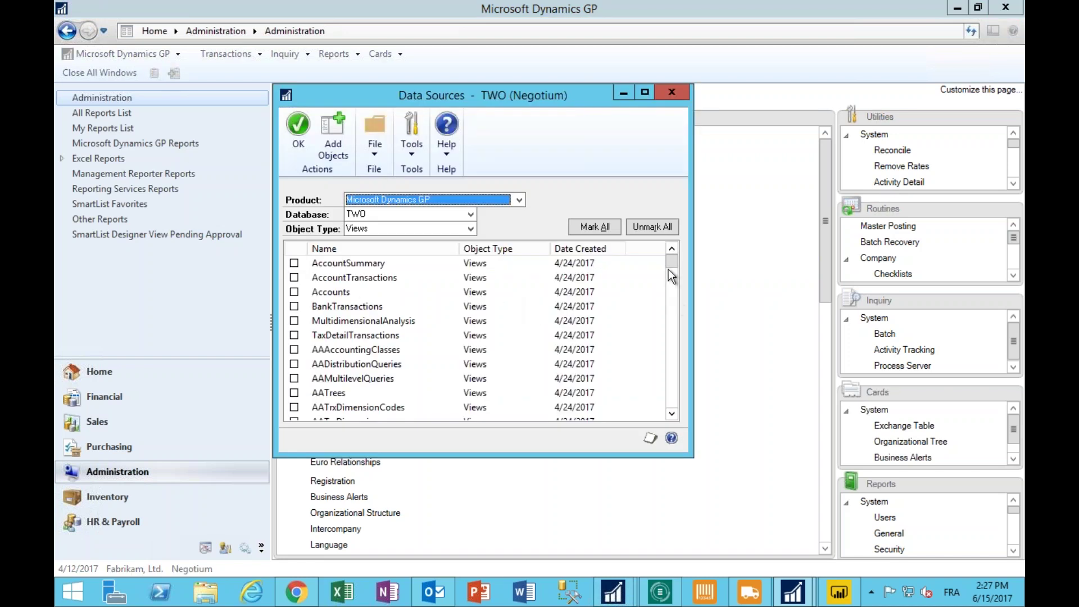
{"action": "scroll", "coordinate": [673, 285], "scroll_direction": "down", "scroll_amount": 7}
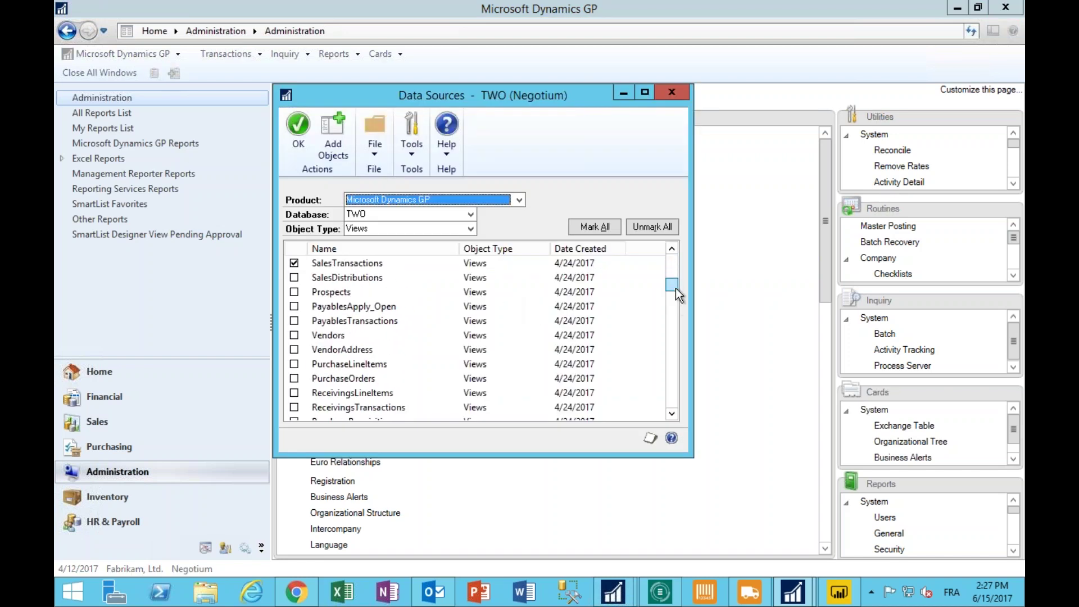
{"action": "scroll", "coordinate": [677, 288], "scroll_direction": "down", "scroll_amount": 1}
{"action": "scroll", "coordinate": [675, 279], "scroll_direction": "up", "scroll_amount": 3}
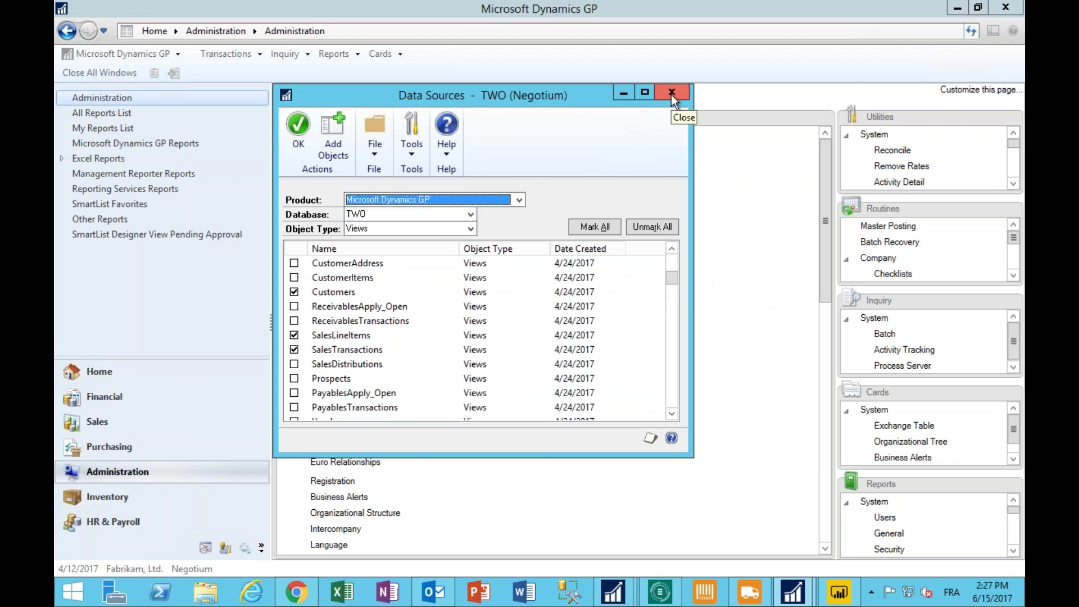
{"action": "left_click", "coordinate": [470, 214]}
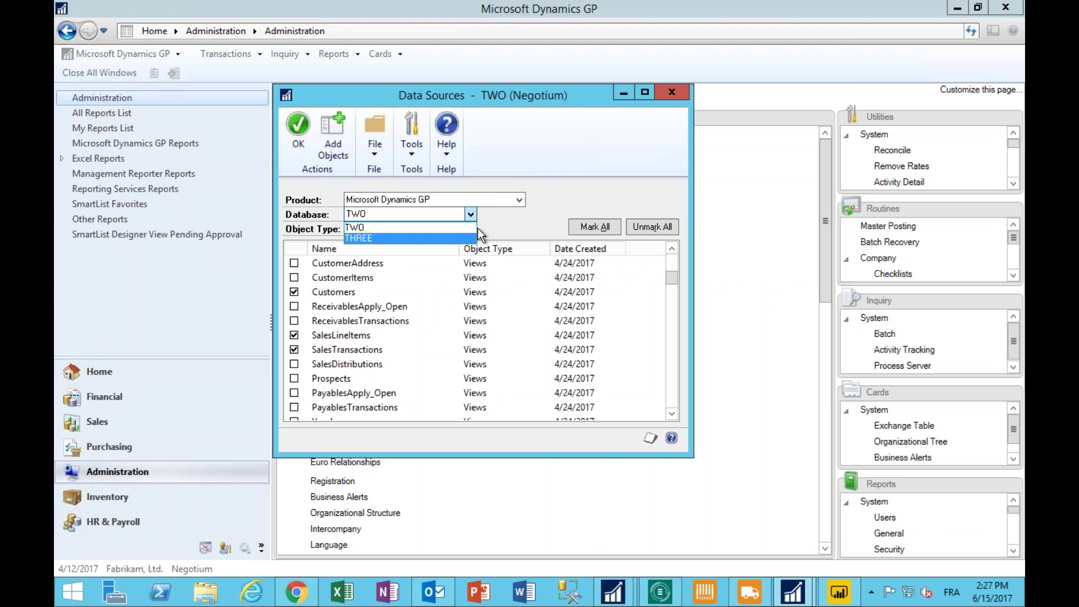
{"action": "left_click", "coordinate": [567, 185]}
{"action": "left_click", "coordinate": [672, 93]}
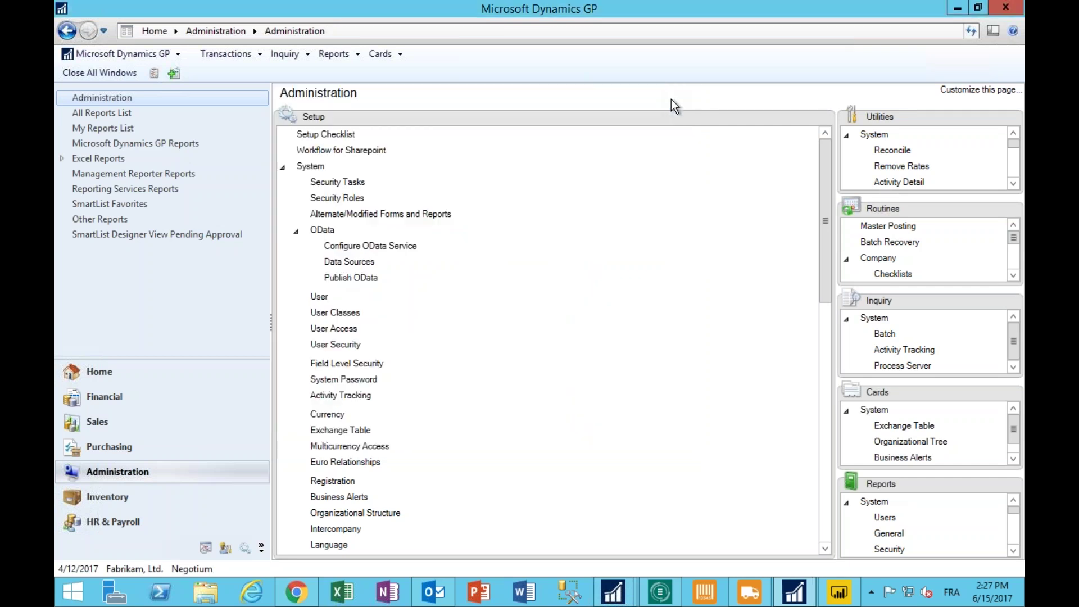
- Confirm Customers, SalesLineItems and SalesTransactions are published to OData, then minimize Dynamics GP
{"action": "left_click", "coordinate": [589, 280]}
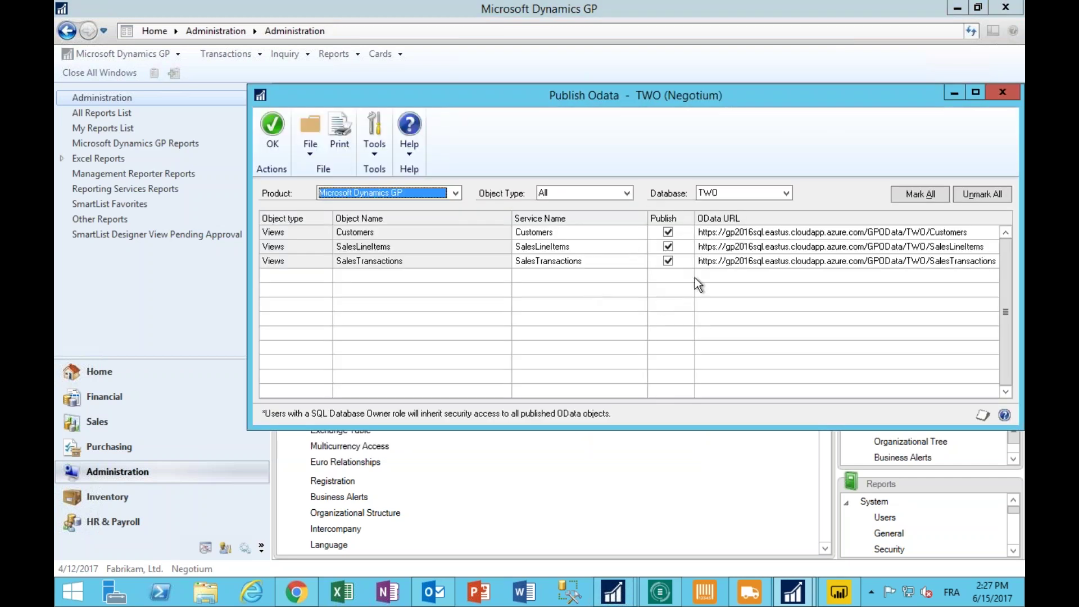
{"action": "left_click", "coordinate": [1001, 92]}
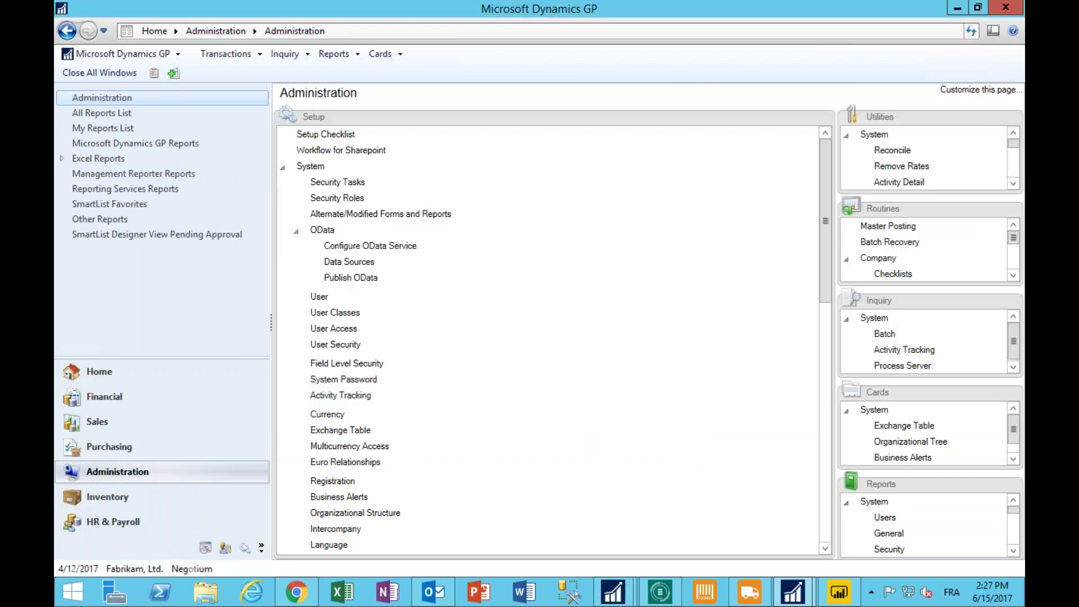
{"action": "left_click", "coordinate": [958, 10]}
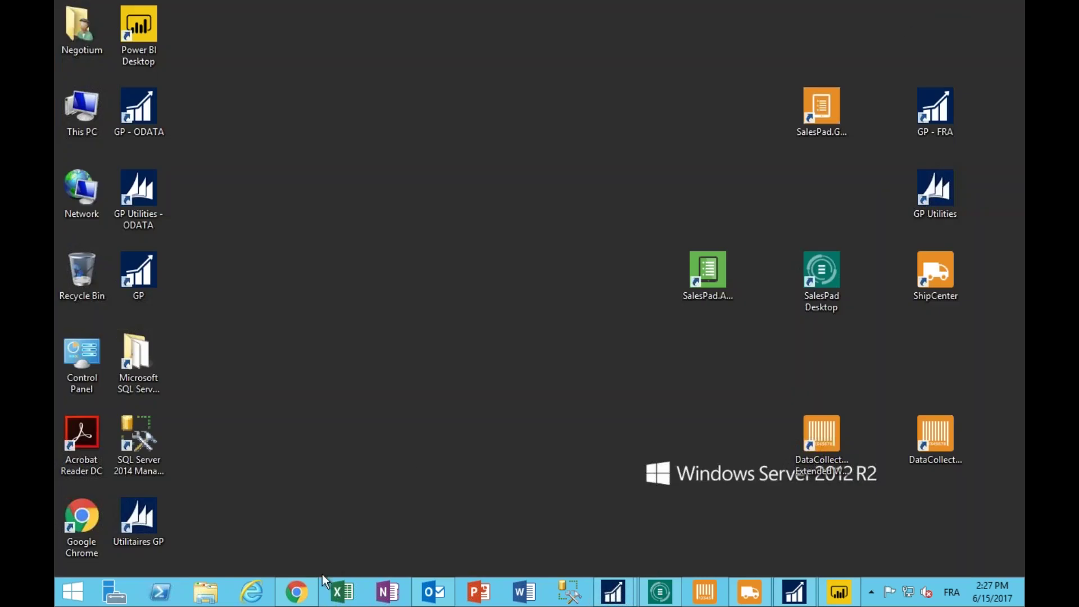
- On the Power BI dashboard in Chrome, cross-filter by USA, then Canada, then clear the filter
{"action": "left_click", "coordinate": [296, 591]}
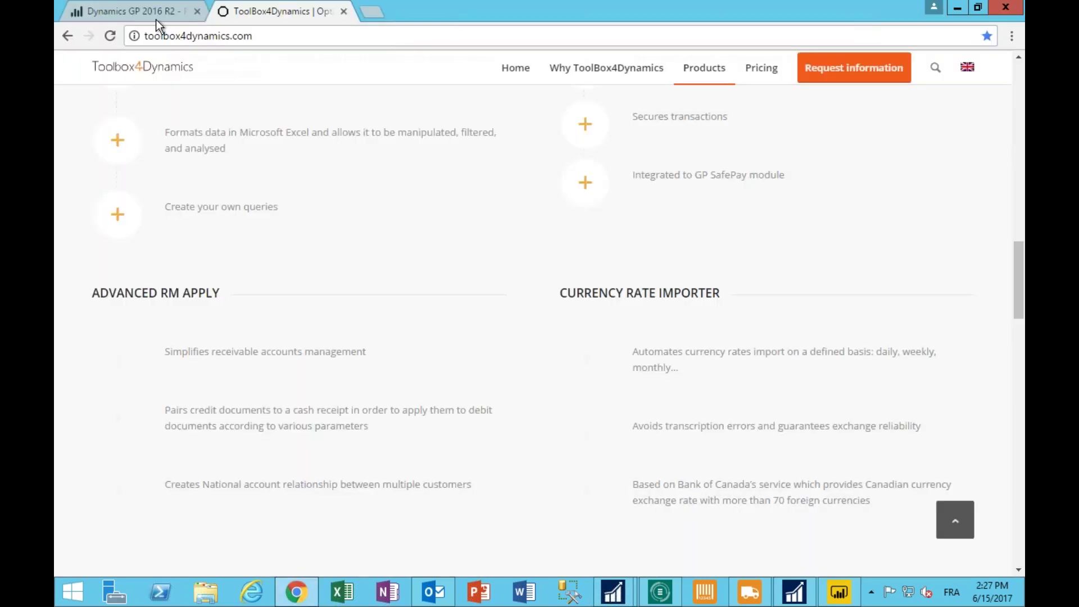
{"action": "left_click", "coordinate": [156, 14]}
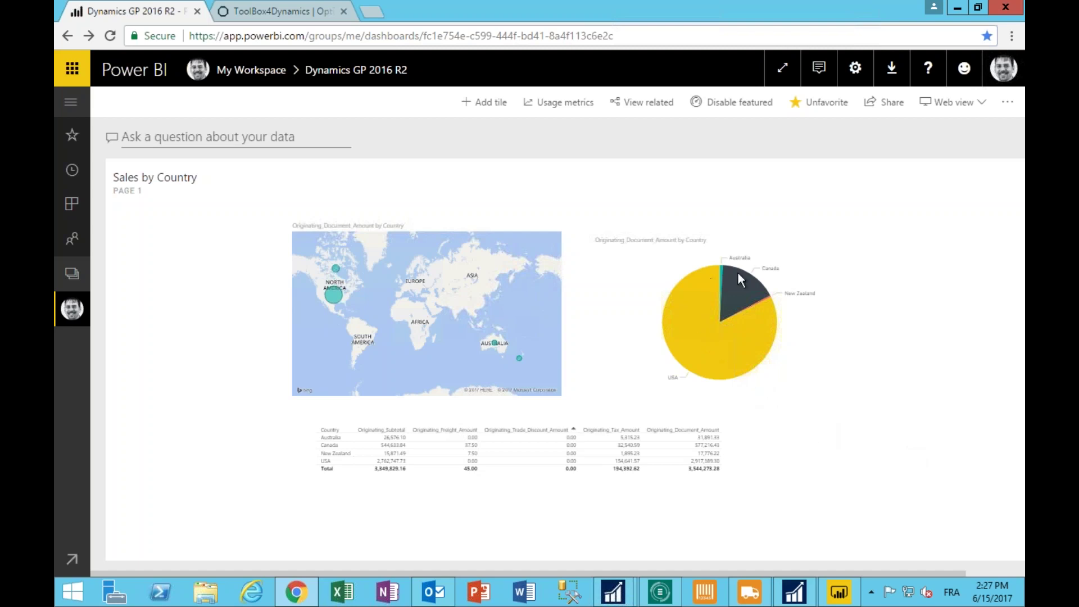
{"action": "left_click", "coordinate": [701, 337]}
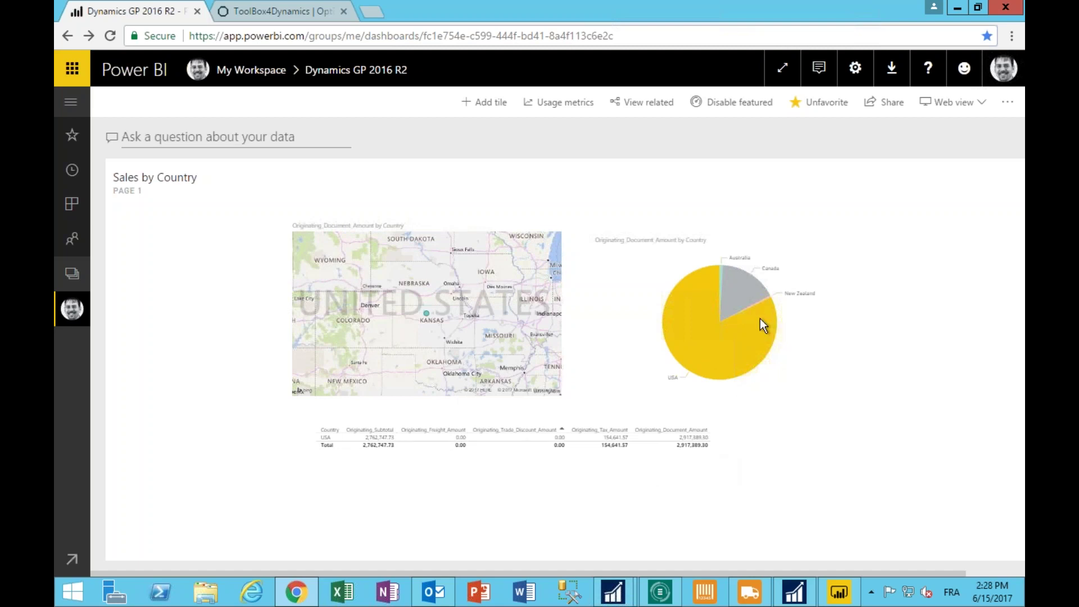
{"action": "left_click", "coordinate": [741, 293]}
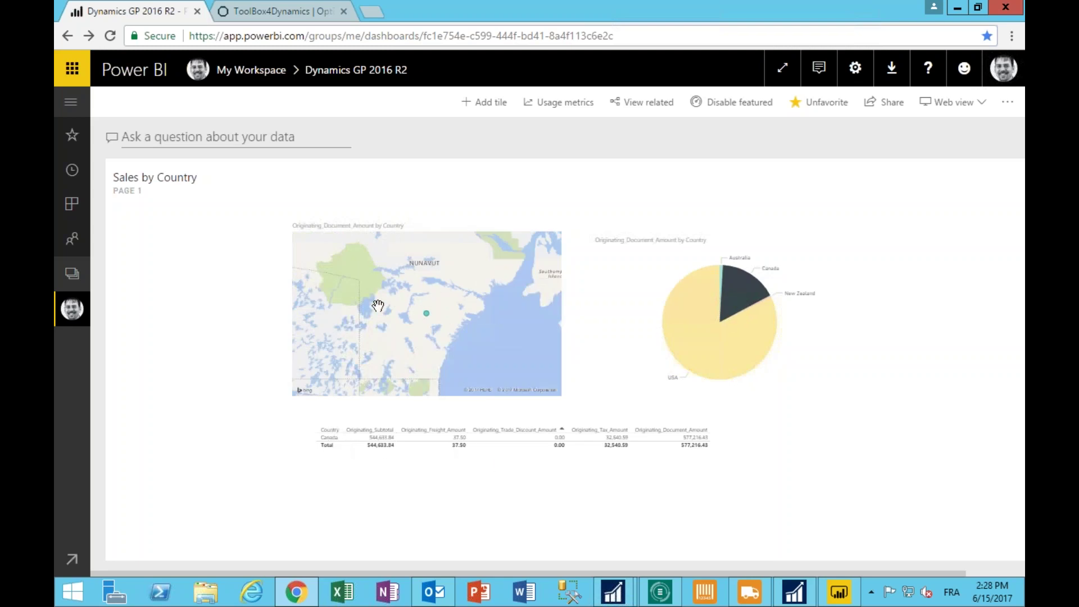
{"action": "left_click", "coordinate": [805, 347]}
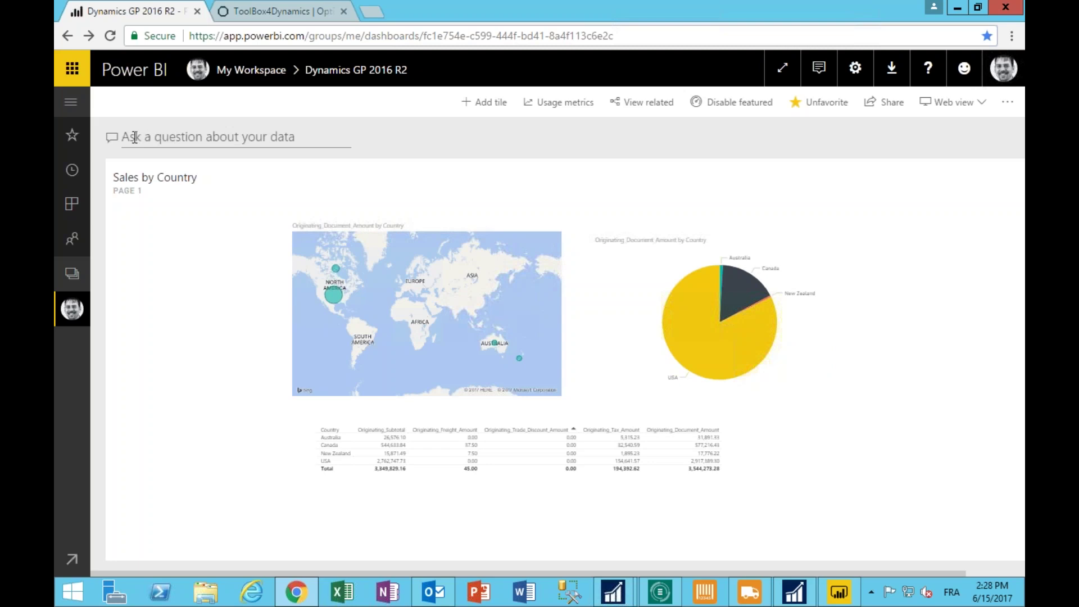
{"action": "left_click", "coordinate": [135, 138]}
{"action": "type", "text": "invoice"}
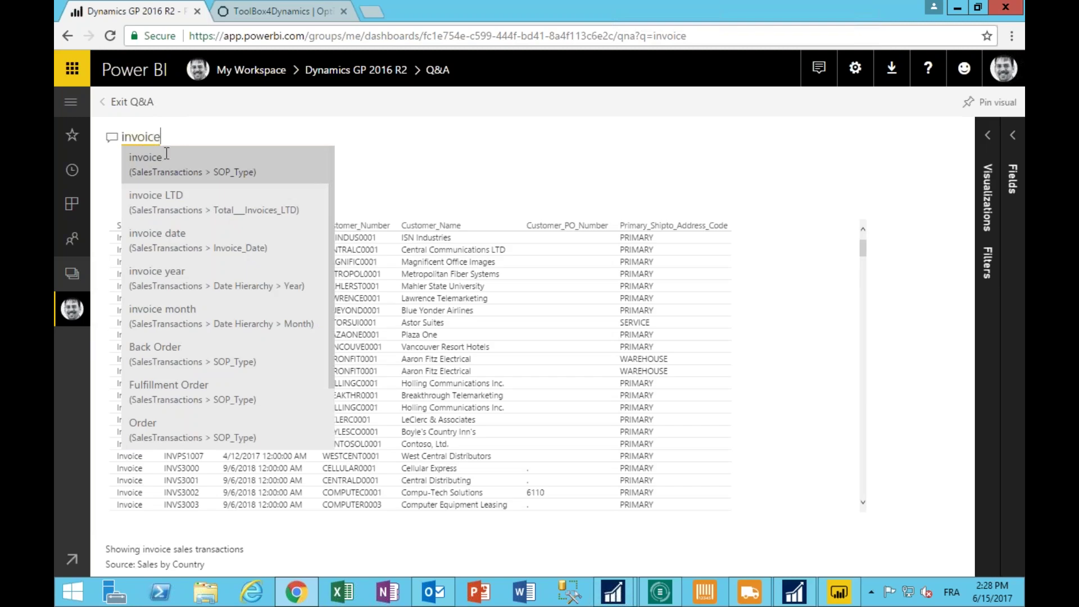
{"action": "type", "text": "aa"}
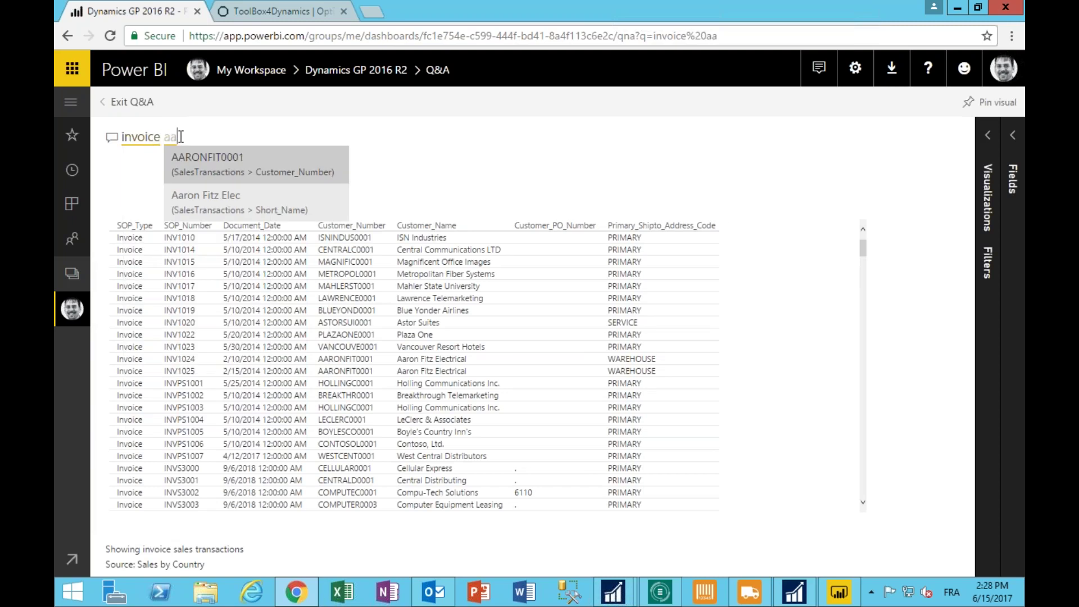
{"action": "left_click", "coordinate": [273, 166]}
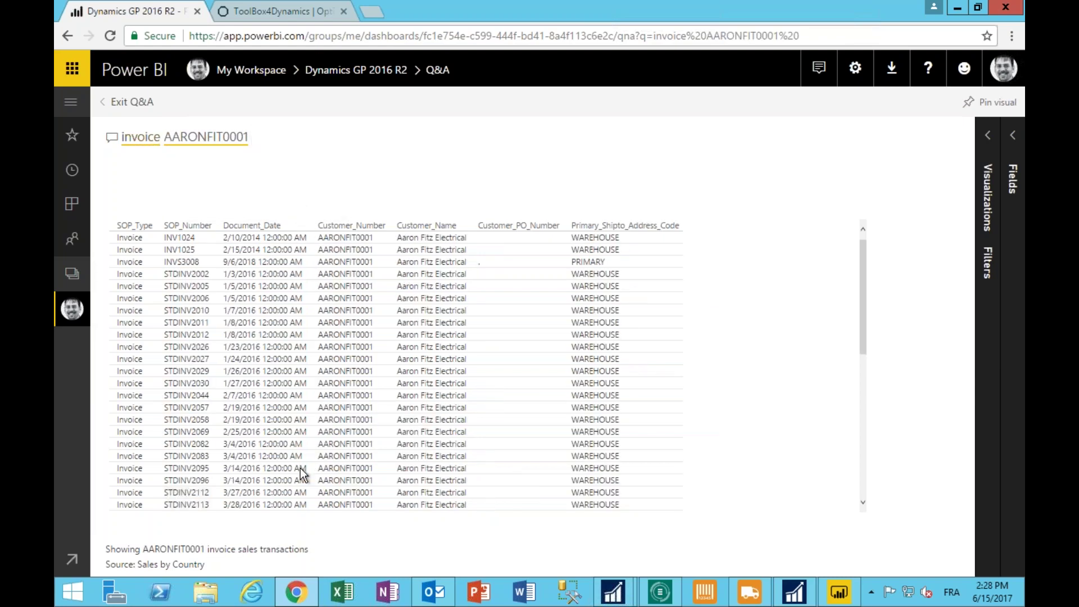
{"action": "left_click_drag", "start_coordinate": [861, 295], "coordinate": [723, 225]}
{"action": "left_click", "coordinate": [137, 102]}
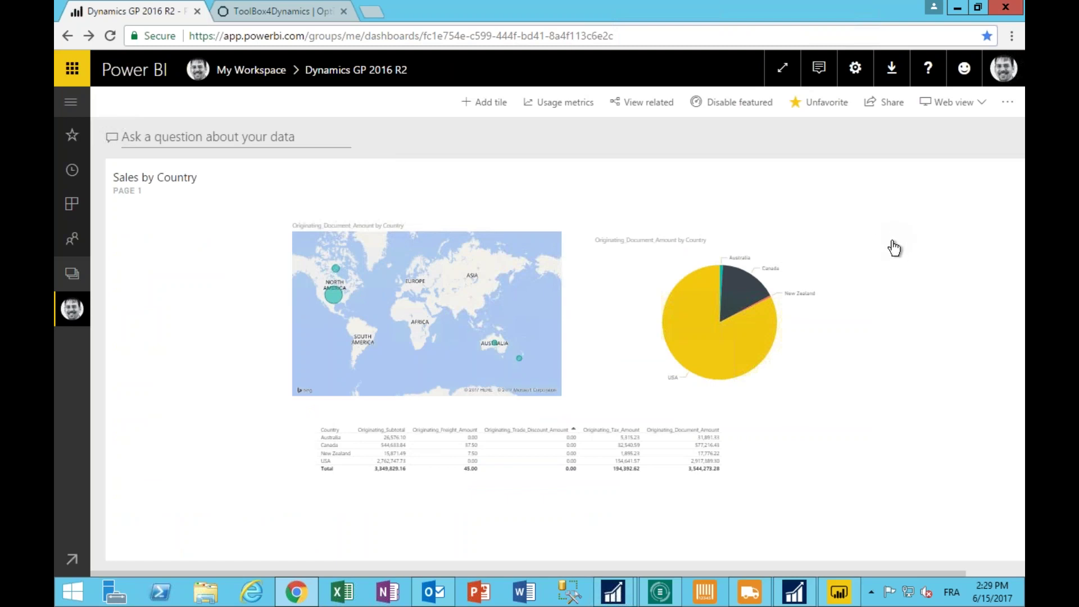
- Bring up the Conso Sales by Country report and view the full Recent Sources list
{"action": "left_click", "coordinate": [959, 11]}
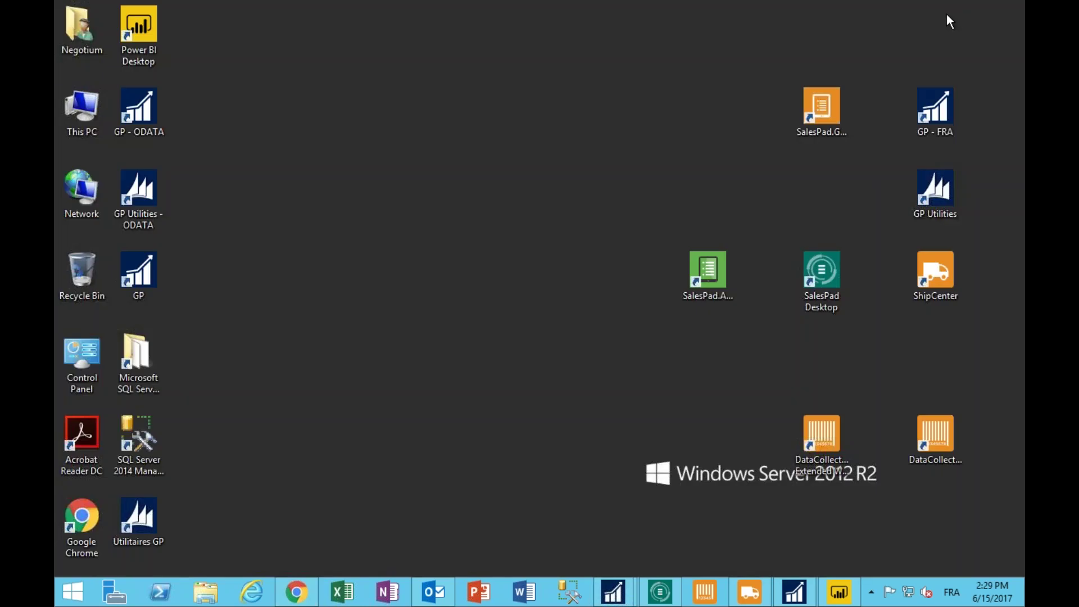
{"action": "left_click", "coordinate": [840, 593]}
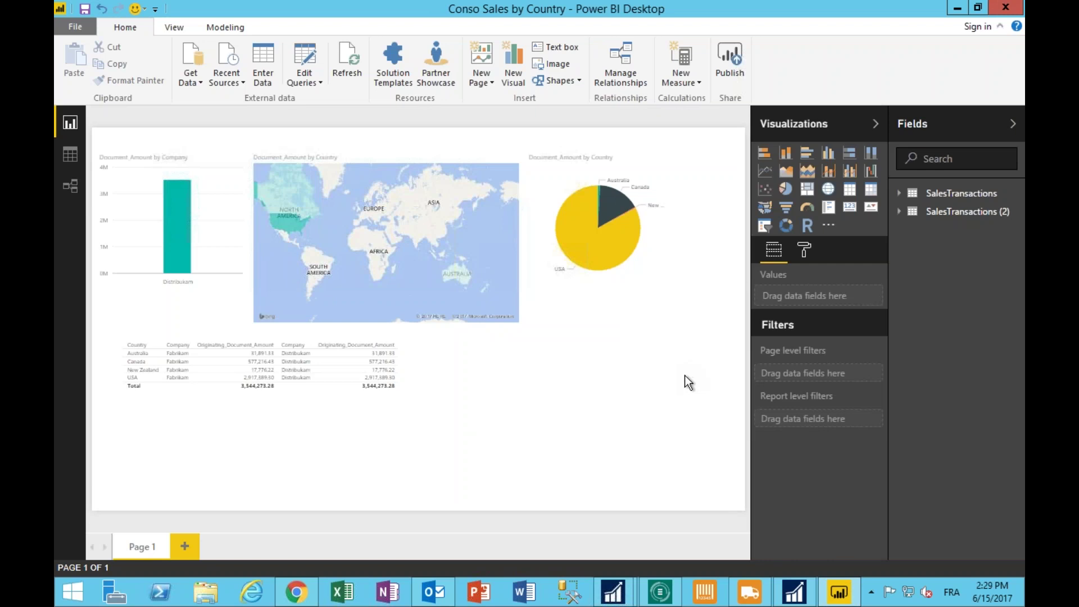
{"action": "left_click", "coordinate": [235, 90]}
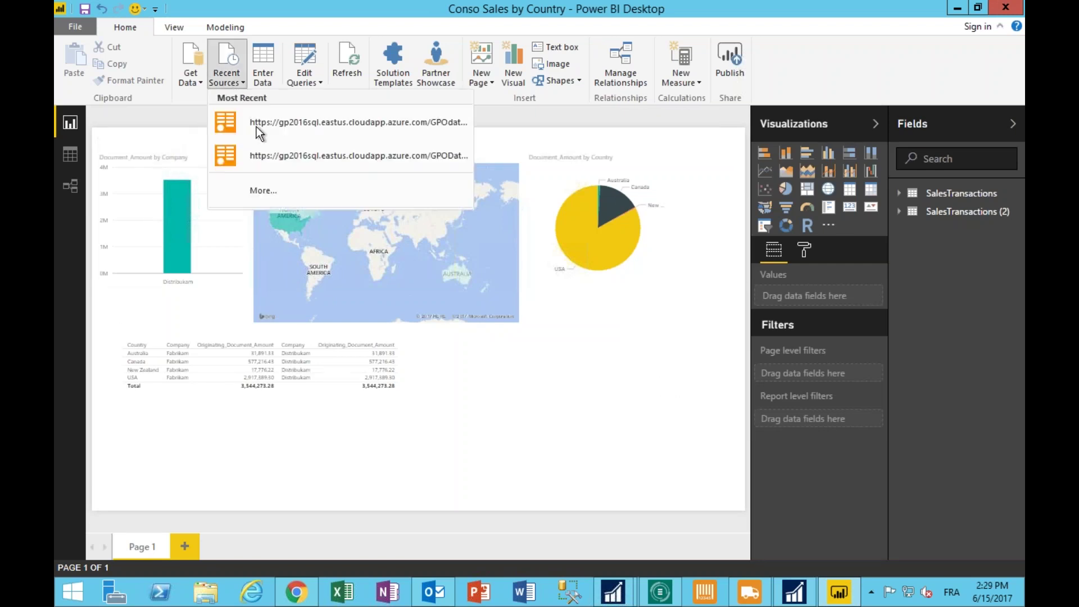
{"action": "left_click", "coordinate": [253, 190]}
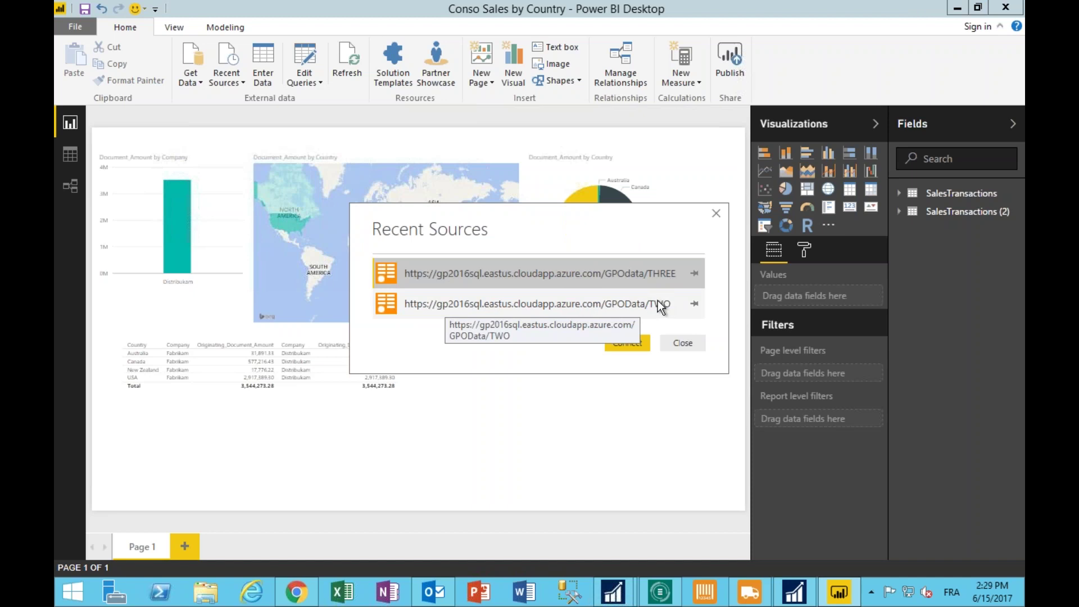
- Close the recent sources list, minimize the report and advance to the Introduction à SalesPad slide
{"action": "left_click", "coordinate": [682, 344]}
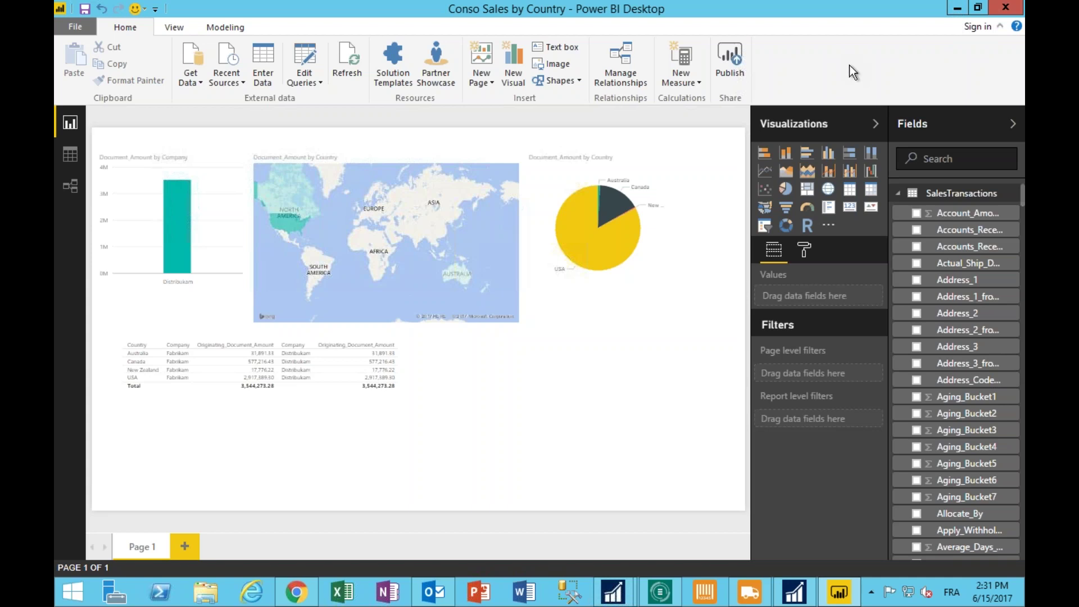
{"action": "left_click", "coordinate": [955, 8]}
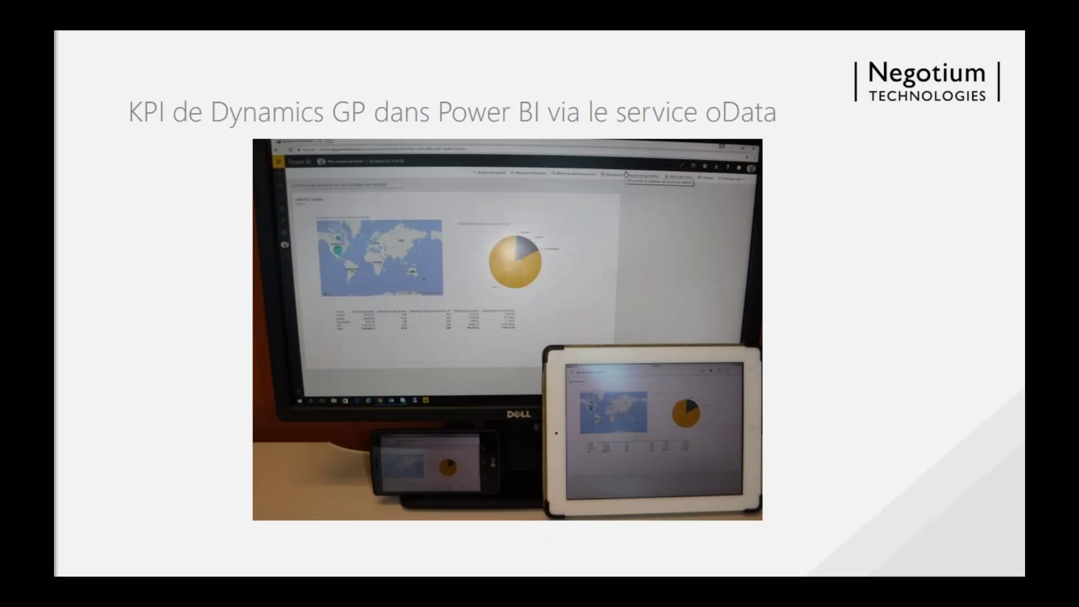
{"action": "key", "text": "Right"}
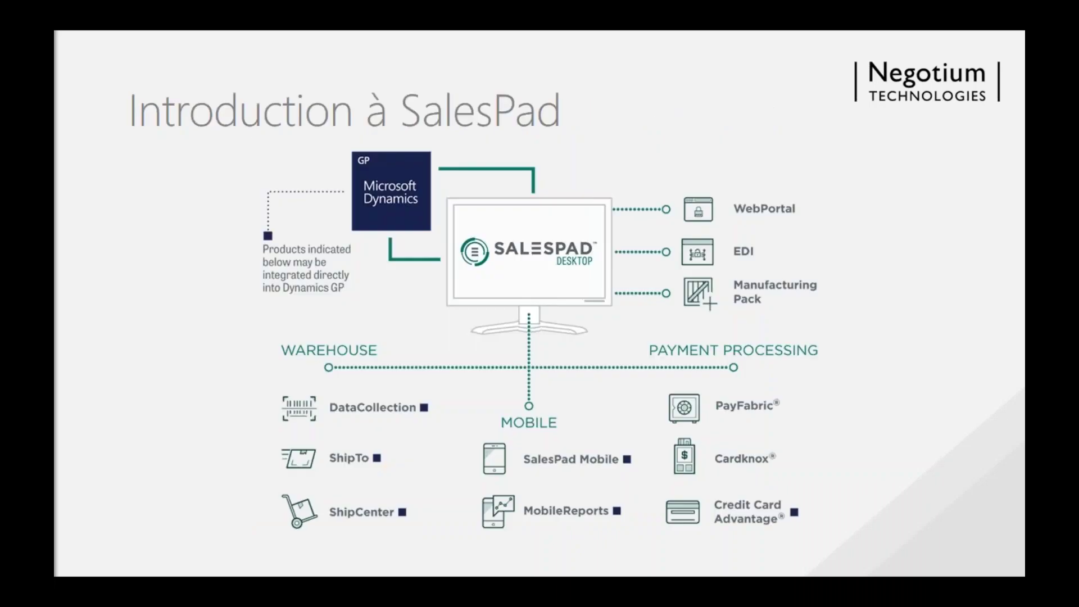
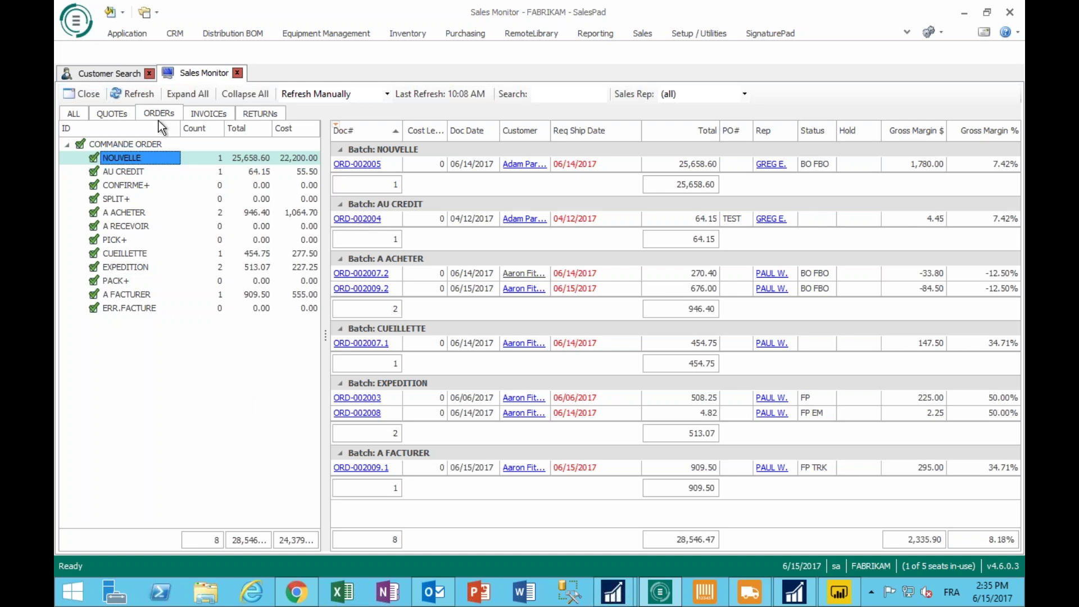
- Run an unfiltered Customer Search so every customer is listed, confirming the prompt
{"action": "left_click", "coordinate": [126, 76]}
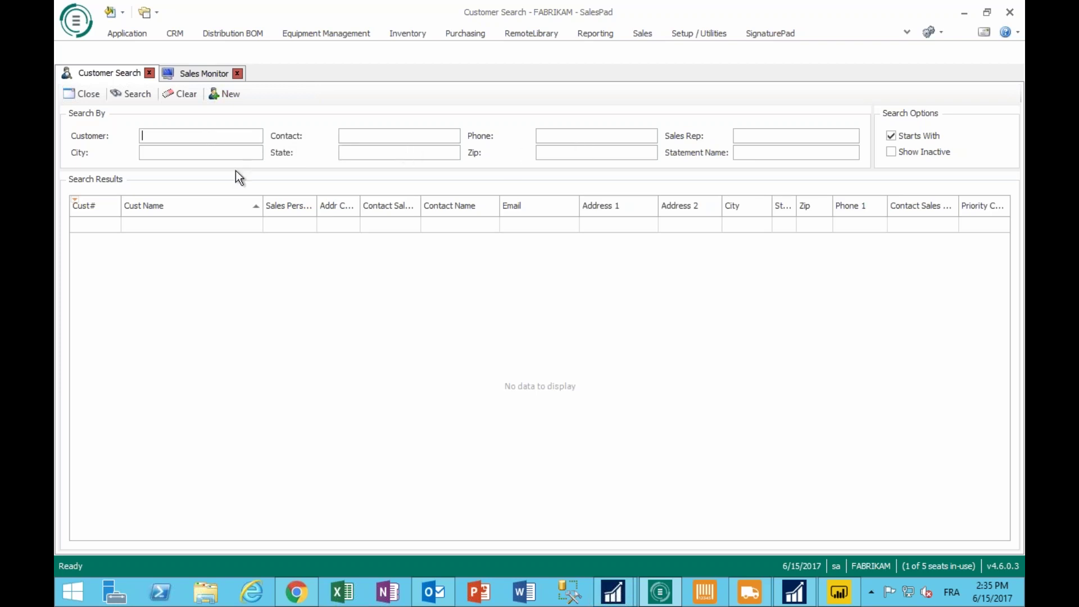
{"action": "left_click", "coordinate": [137, 97]}
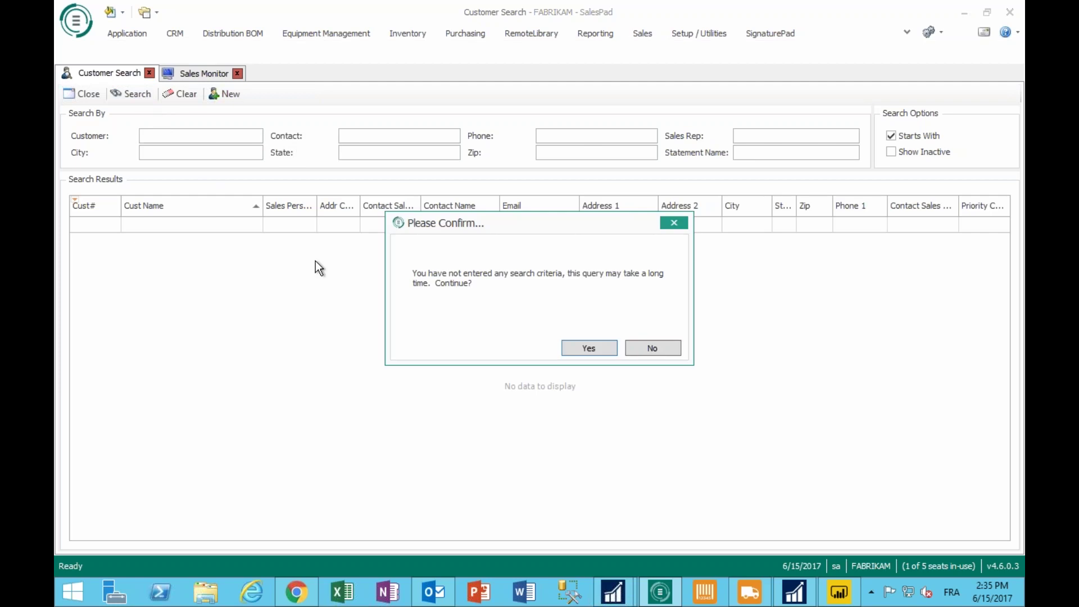
{"action": "left_click", "coordinate": [576, 345]}
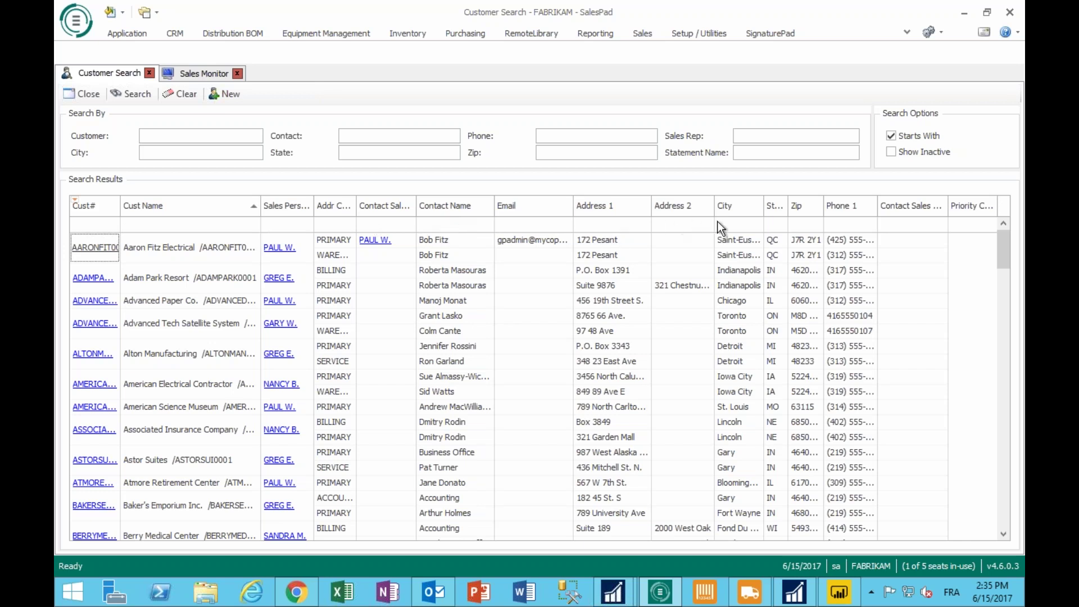
{"action": "left_click", "coordinate": [771, 223]}
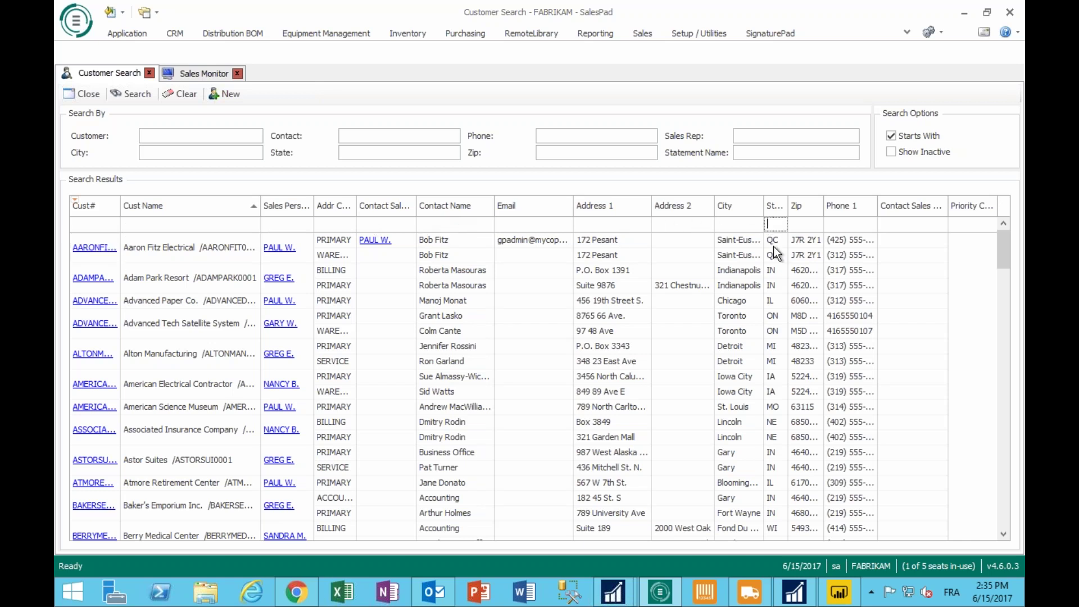
{"action": "type", "text": "MI"}
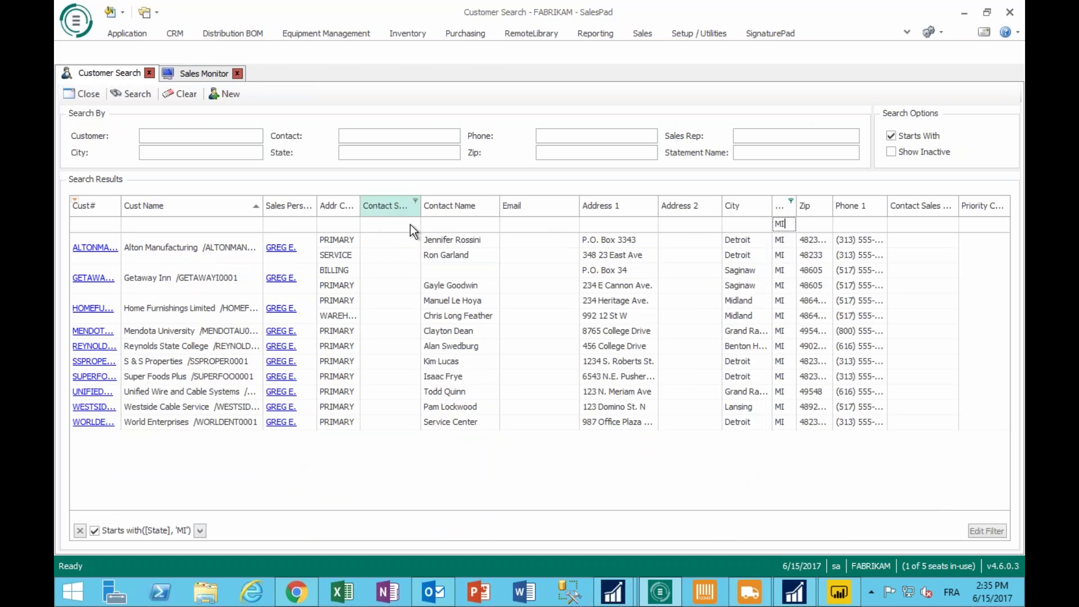
{"action": "left_click", "coordinate": [427, 224]}
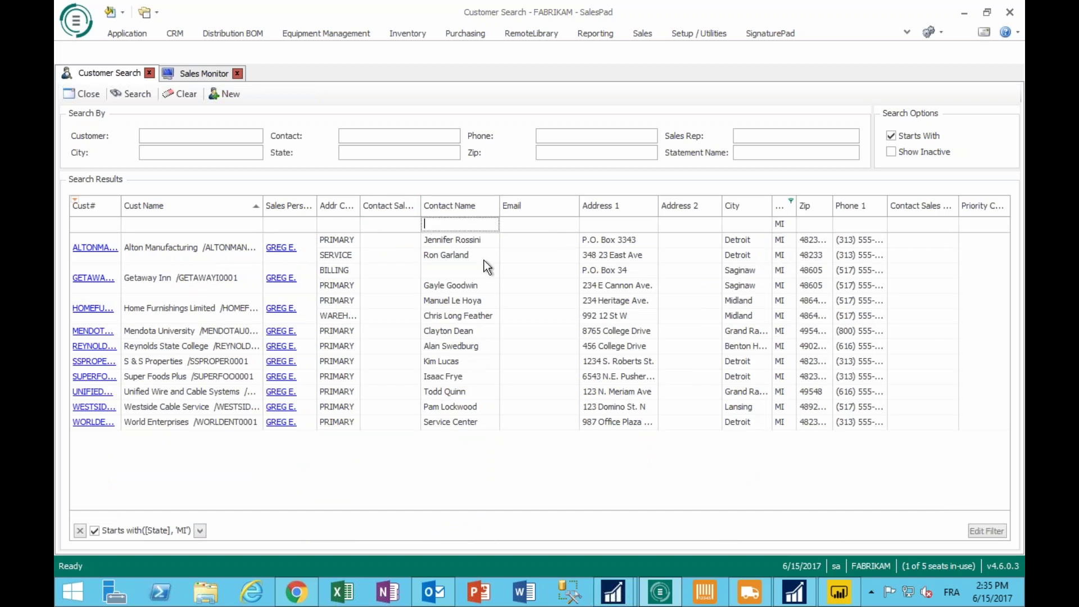
{"action": "type", "text": "ki"}
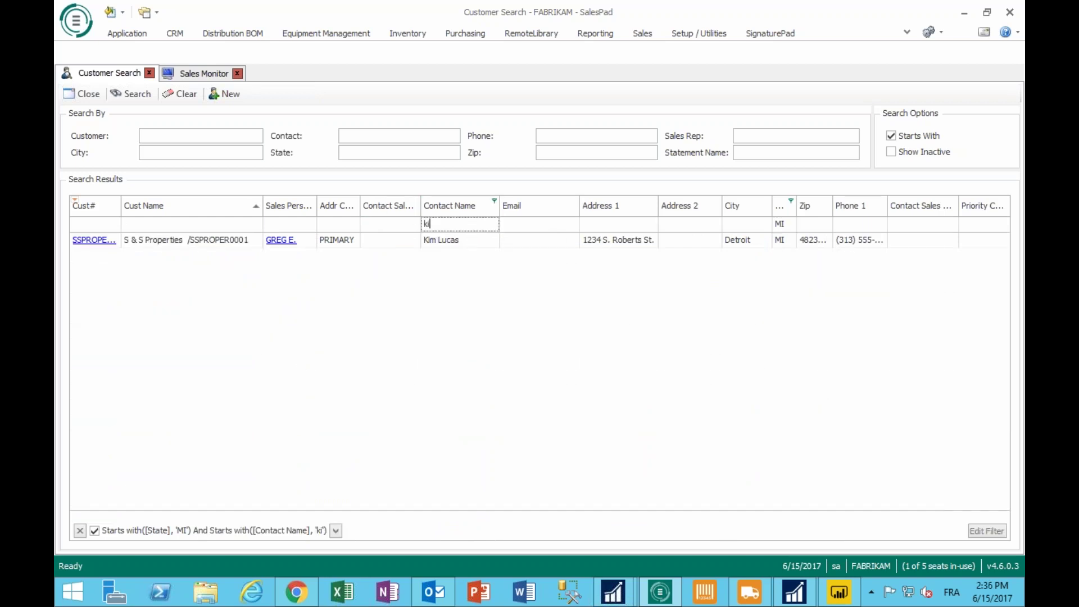
{"action": "left_click", "coordinate": [80, 531]}
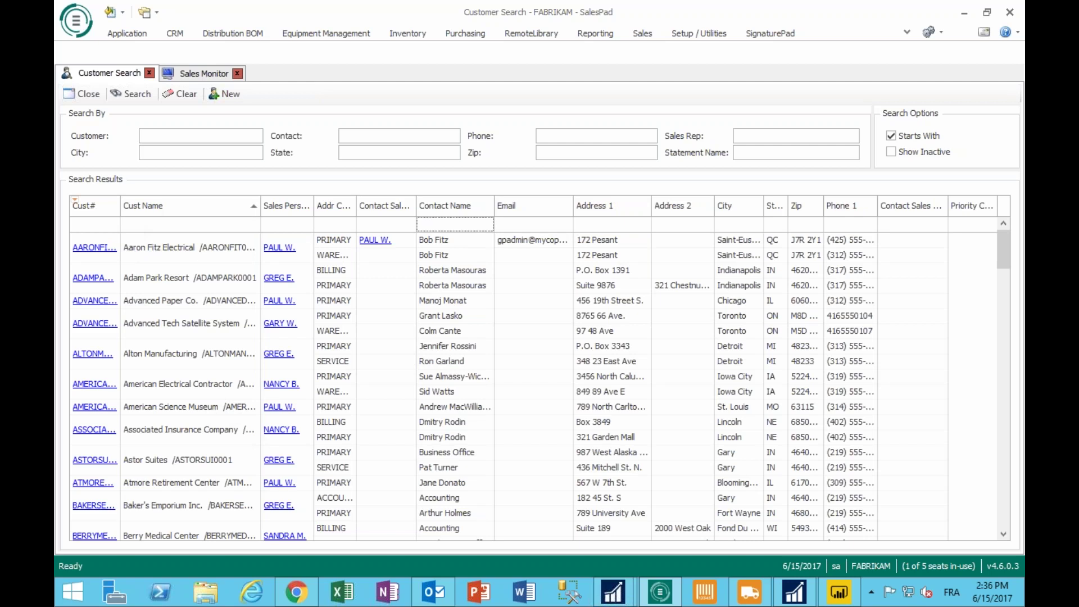
- Widen Cust#, remove the Contact Sales Territory column, and move Phone 1 beside Contact Name
{"action": "left_click_drag", "start_coordinate": [120, 206], "coordinate": [157, 205]}
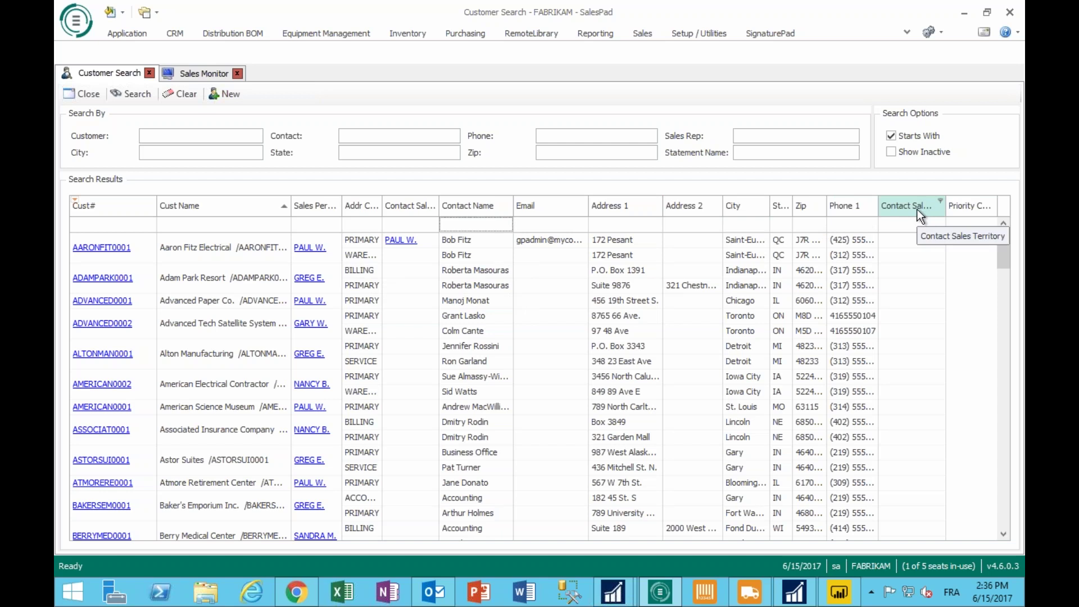
{"action": "mouse_move", "coordinate": [917, 207]}
{"action": "left_mouse_down"}
{"action": "mouse_move", "coordinate": [896, 153]}
{"action": "mouse_move", "coordinate": [892, 162]}
{"action": "left_mouse_up"}
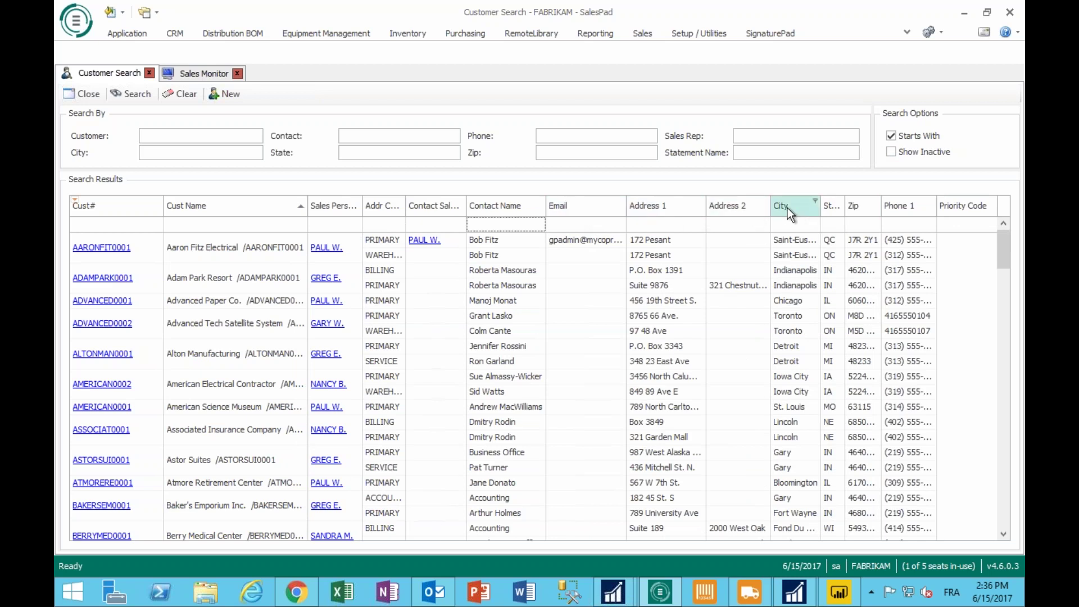
{"action": "left_click_drag", "start_coordinate": [895, 204], "coordinate": [626, 209]}
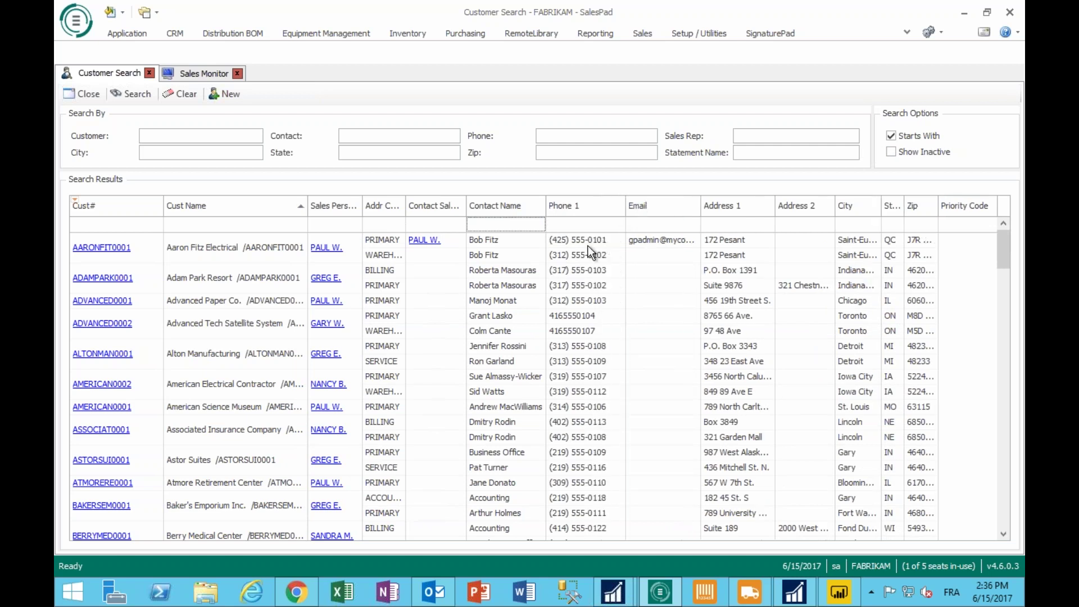
- Add the hidden Cust Class column after Phone 1 from the Column Chooser
{"action": "right_click", "coordinate": [589, 208]}
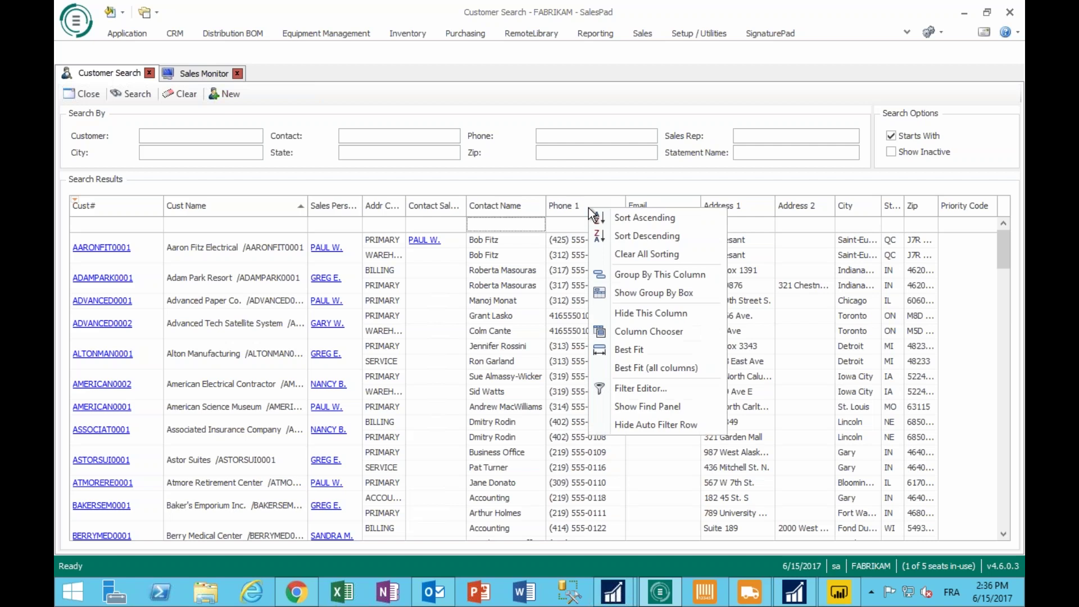
{"action": "left_click", "coordinate": [663, 331]}
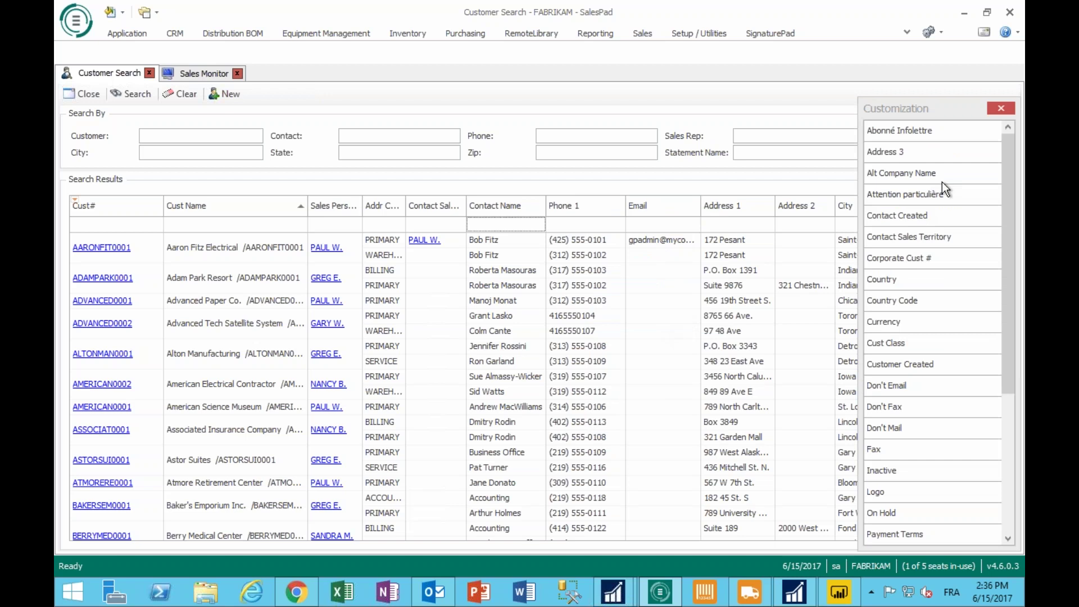
{"action": "left_click_drag", "start_coordinate": [1007, 303], "coordinate": [1012, 508]}
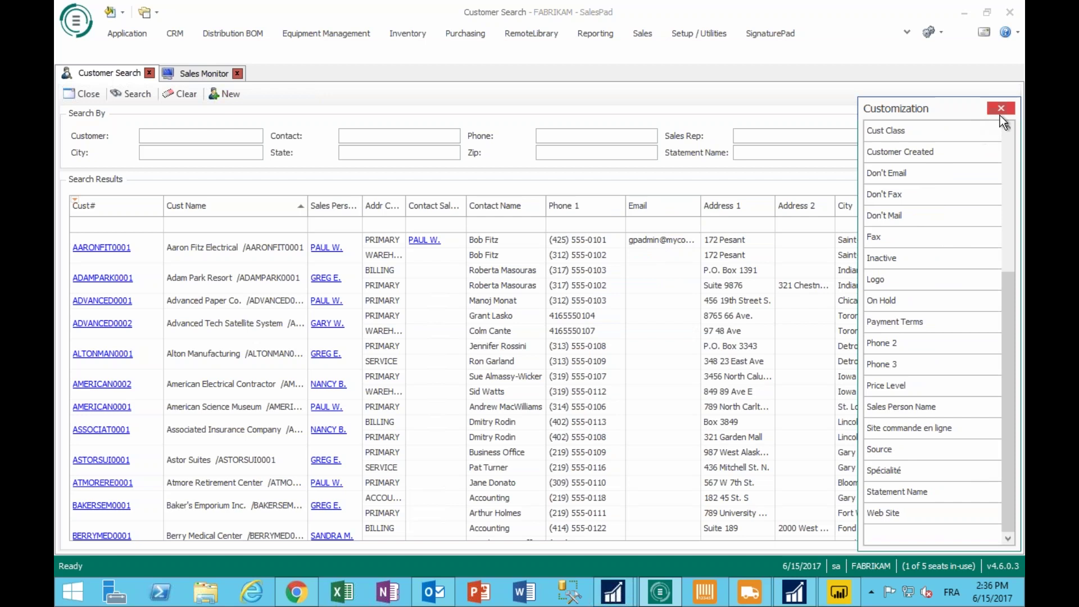
{"action": "left_click_drag", "start_coordinate": [882, 129], "coordinate": [650, 210]}
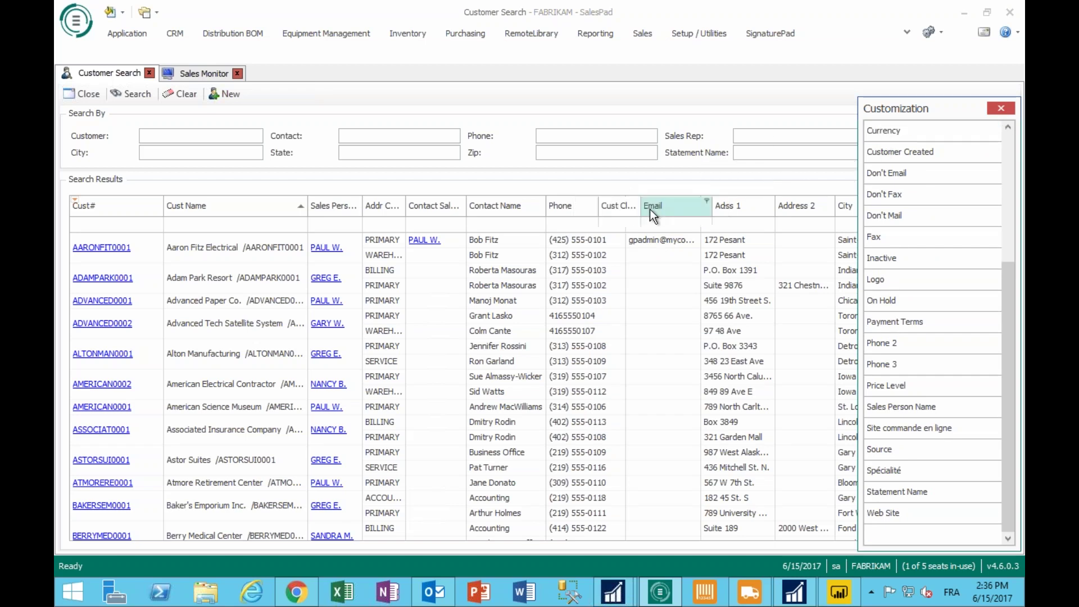
{"action": "left_click", "coordinate": [1003, 107]}
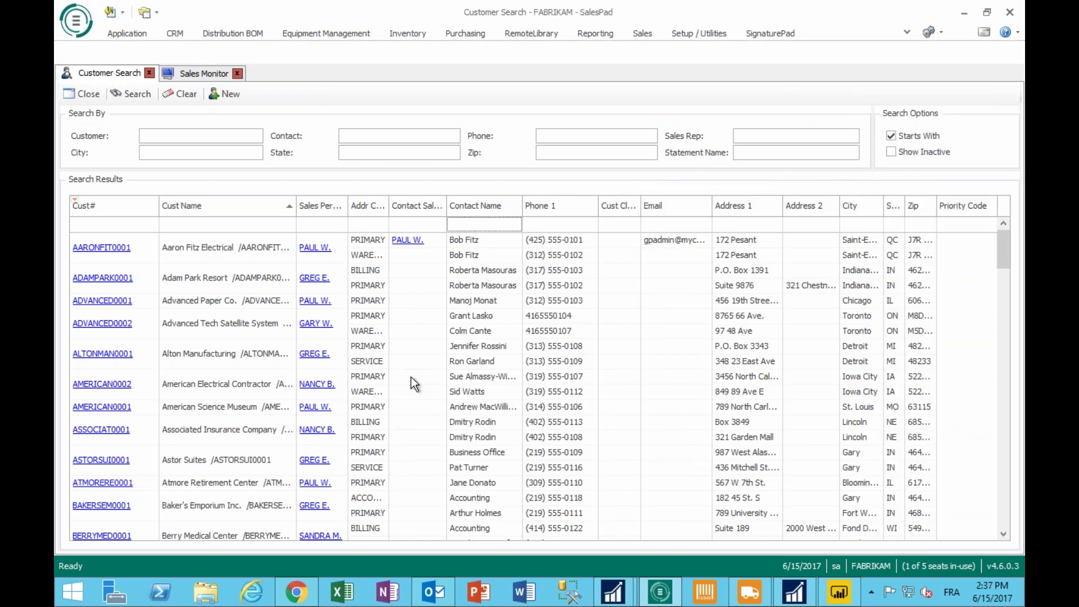
- Open customer AARONFIT0001 (Aaron Fitz Electrical) and dismiss its customer note
{"action": "left_click", "coordinate": [105, 249]}
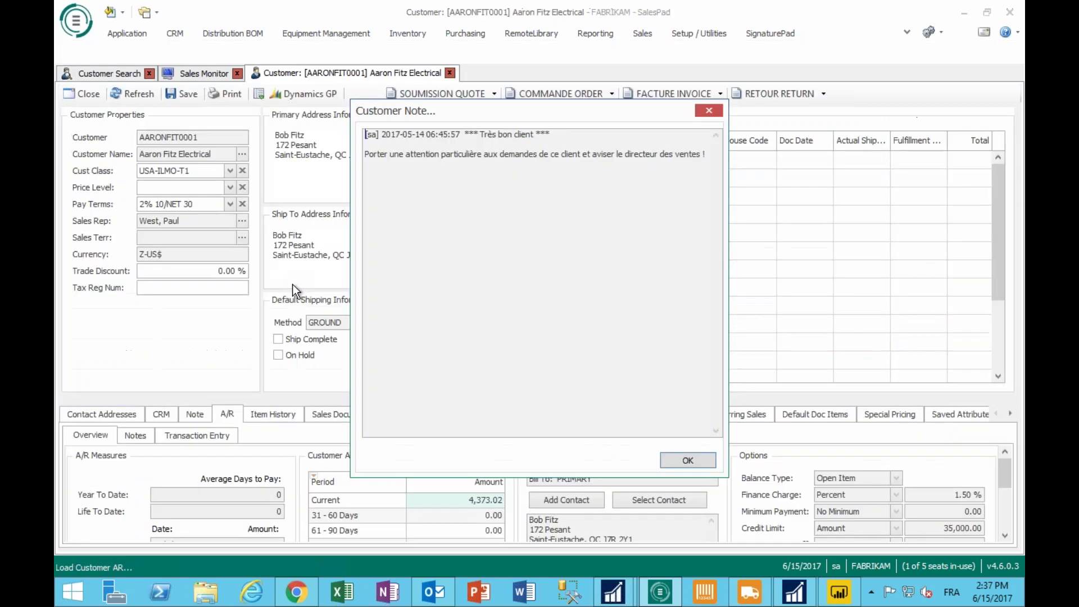
{"action": "mouse_move", "coordinate": [537, 113]}
{"action": "left_mouse_down"}
{"action": "mouse_move", "coordinate": [619, 94]}
{"action": "mouse_move", "coordinate": [511, 135]}
{"action": "mouse_move", "coordinate": [505, 122]}
{"action": "mouse_move", "coordinate": [530, 127]}
{"action": "left_mouse_up"}
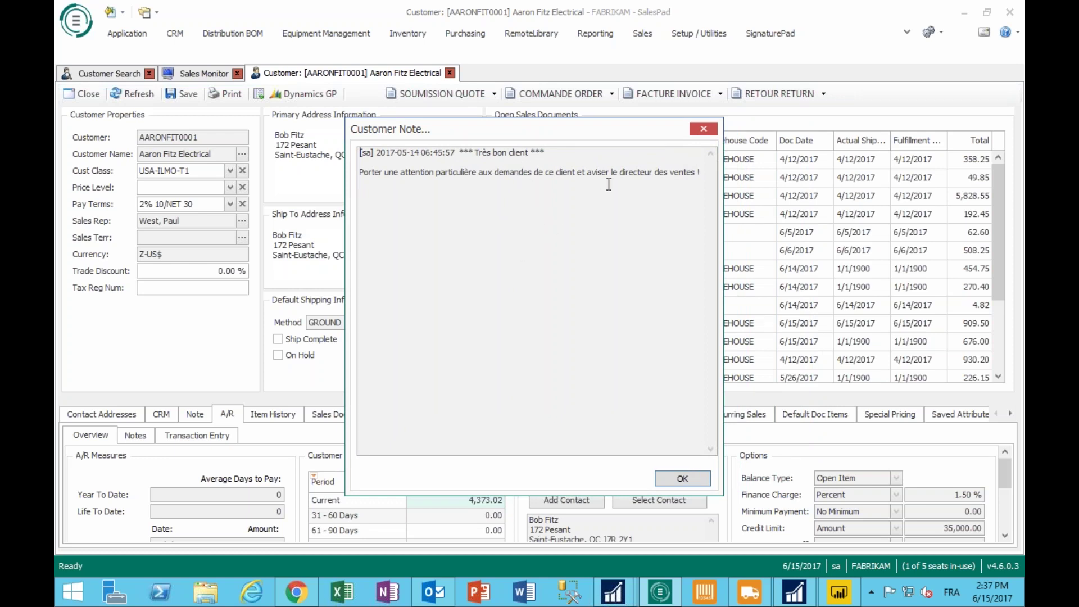
{"action": "left_click", "coordinate": [680, 480]}
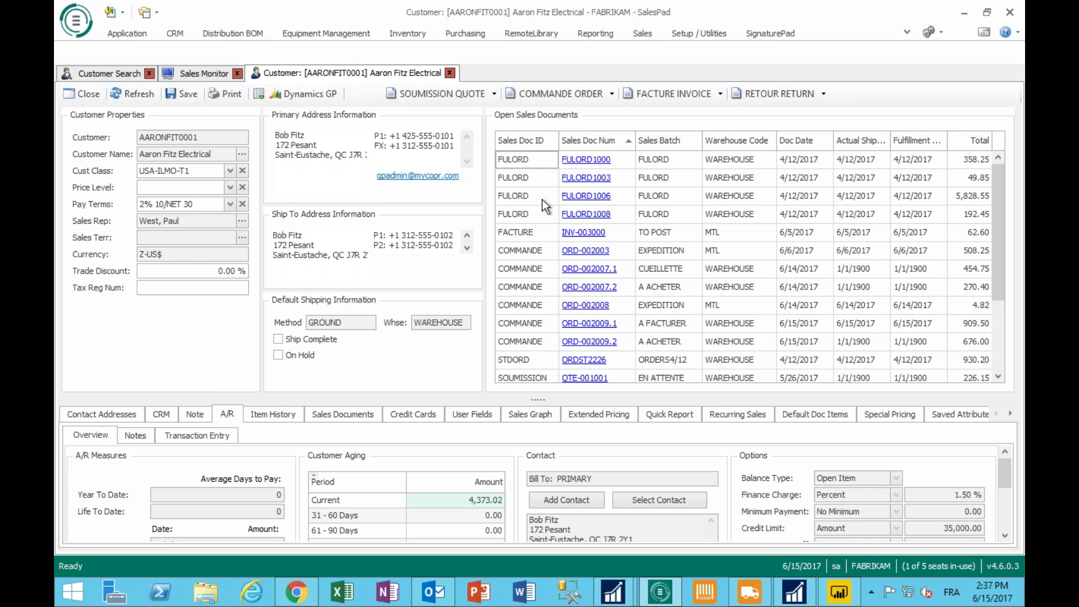
- Enlarge the lower tab area so the A/R aging overview shows more
{"action": "left_click_drag", "start_coordinate": [1000, 188], "coordinate": [993, 296]}
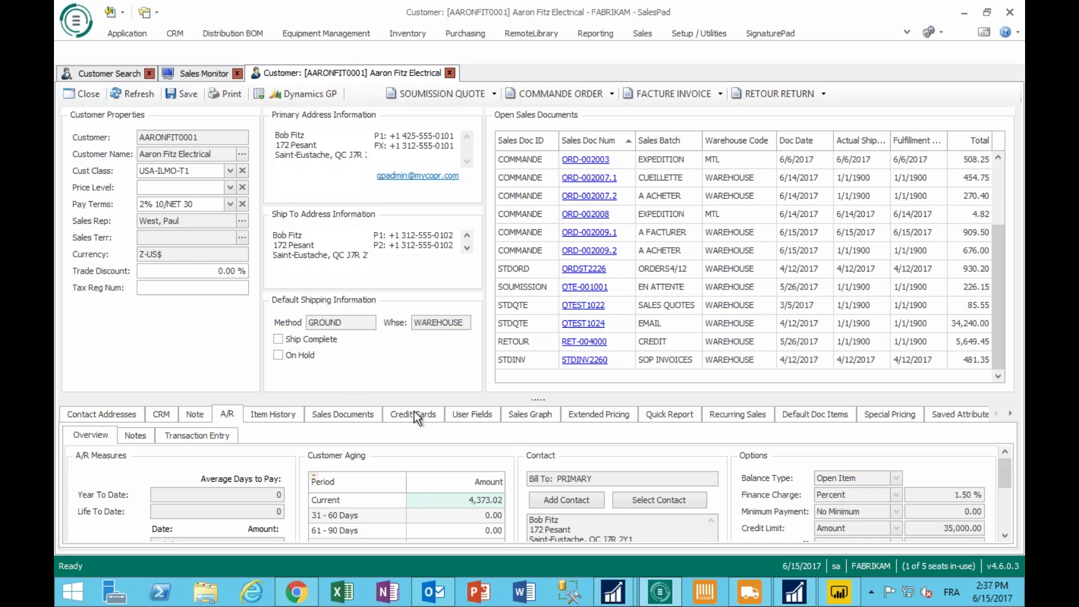
{"action": "left_click_drag", "start_coordinate": [525, 400], "coordinate": [523, 364]}
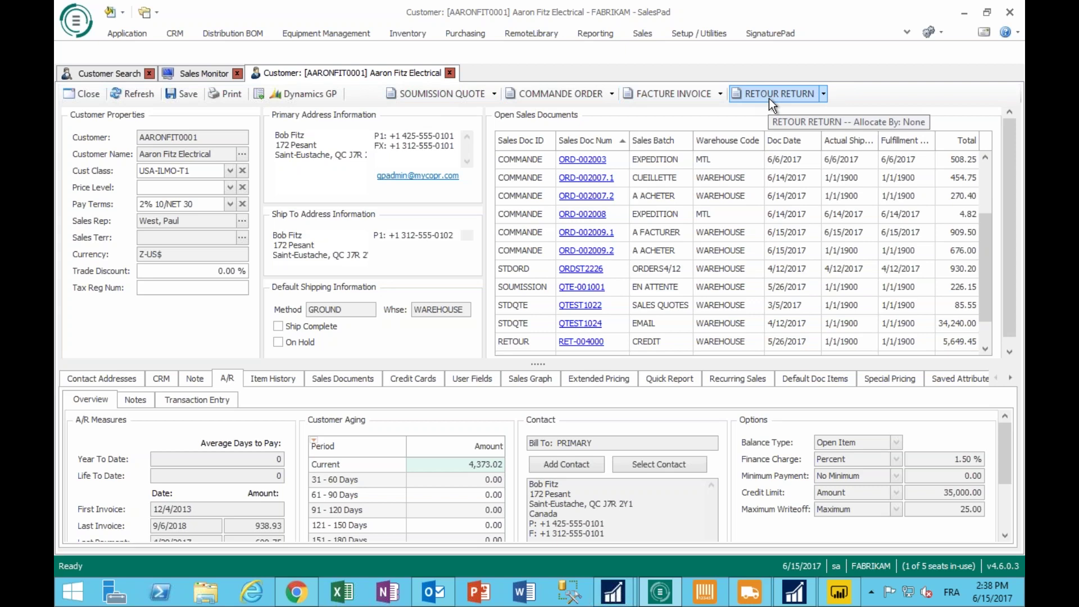
- Start a new order and look up item 100, finding 100XLG with 10 available in WAREHOUSE
{"action": "left_click", "coordinate": [568, 95]}
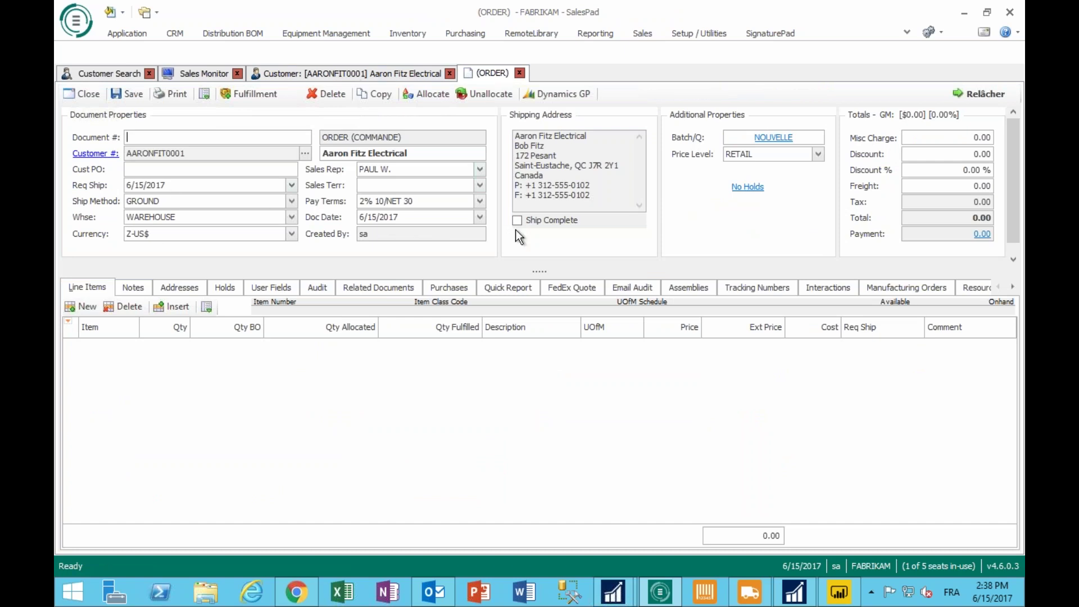
{"action": "left_click", "coordinate": [85, 307]}
{"action": "left_click", "coordinate": [99, 349]}
{"action": "type", "text": "100"}
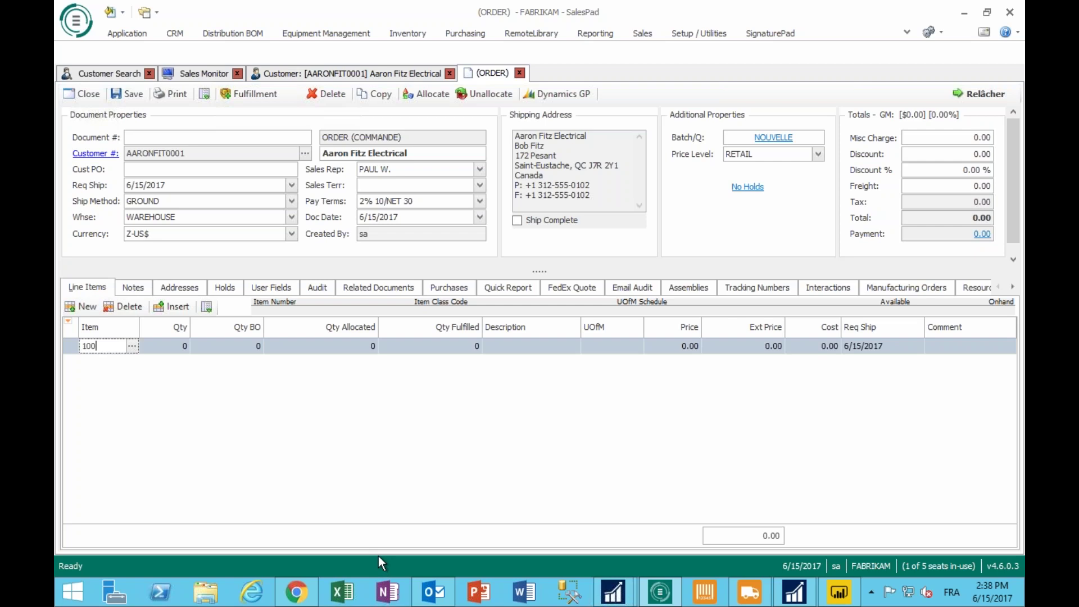
{"action": "key", "text": "Tab"}
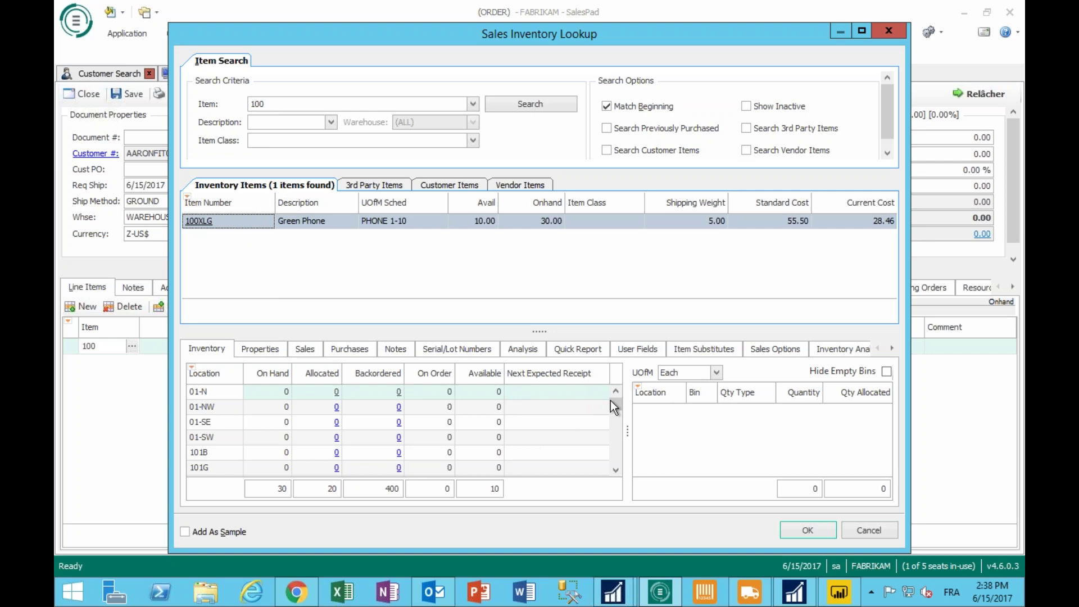
{"action": "left_click_drag", "start_coordinate": [613, 400], "coordinate": [611, 466]}
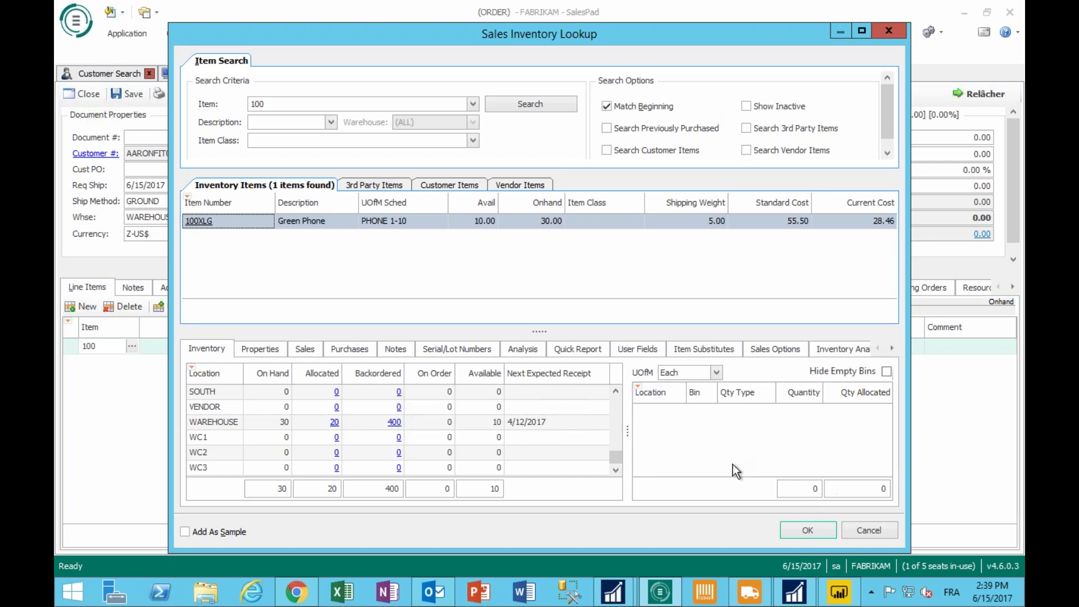
- Add 100XLG Green Phone to the first line with quantity 5
{"action": "left_click", "coordinate": [804, 531]}
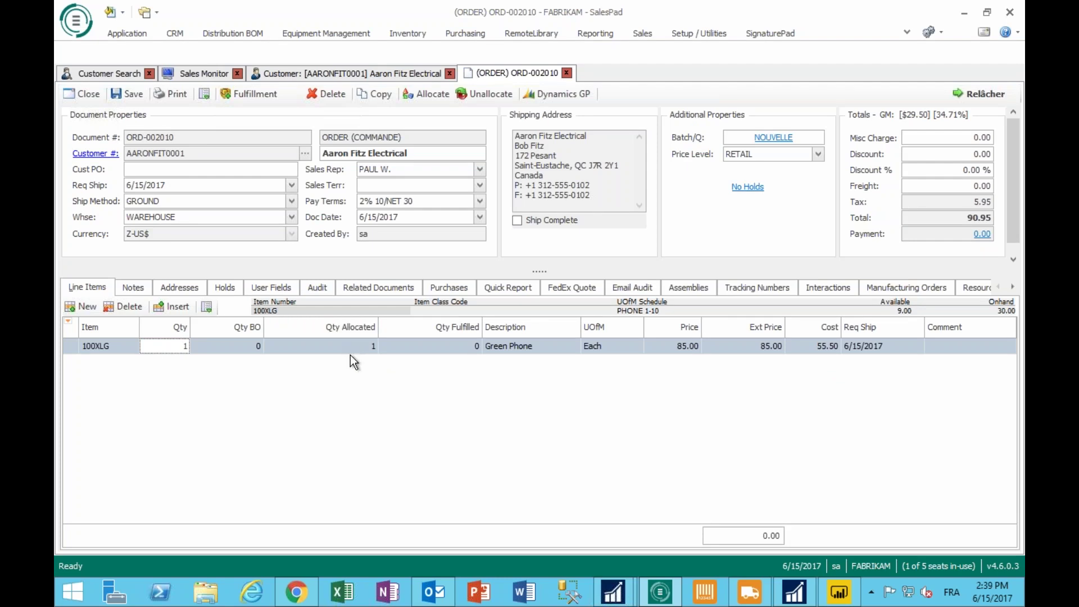
{"action": "mouse_move", "coordinate": [177, 346]}
{"action": "left_click", "coordinate": [177, 346]}
{"action": "type", "text": "5"}
{"action": "key", "text": "Tab"}
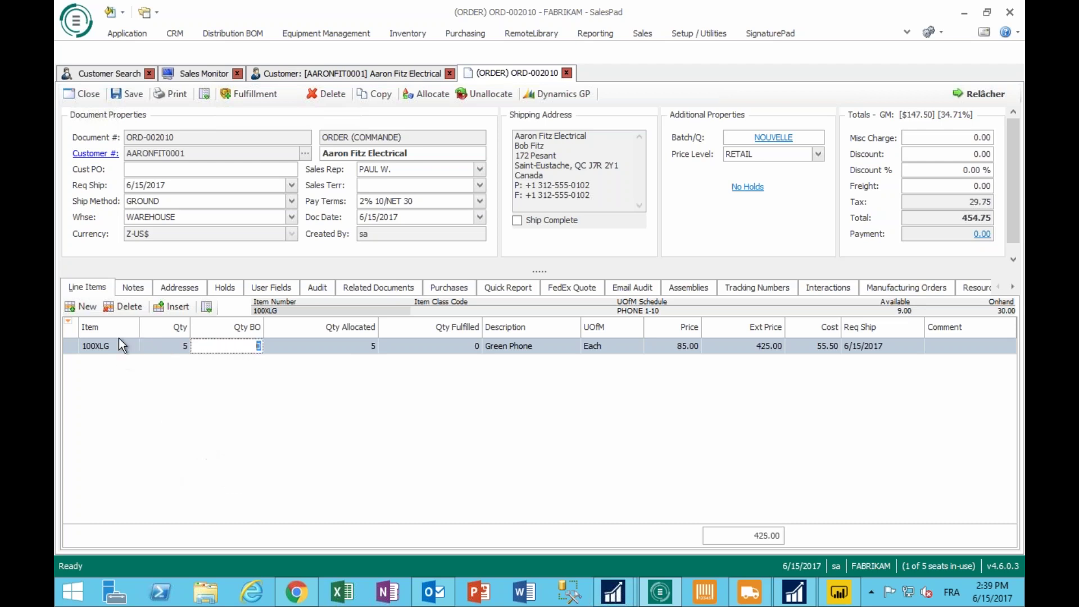
- Add a second line for 128 SDRAM with quantity 5
{"action": "left_click", "coordinate": [80, 306]}
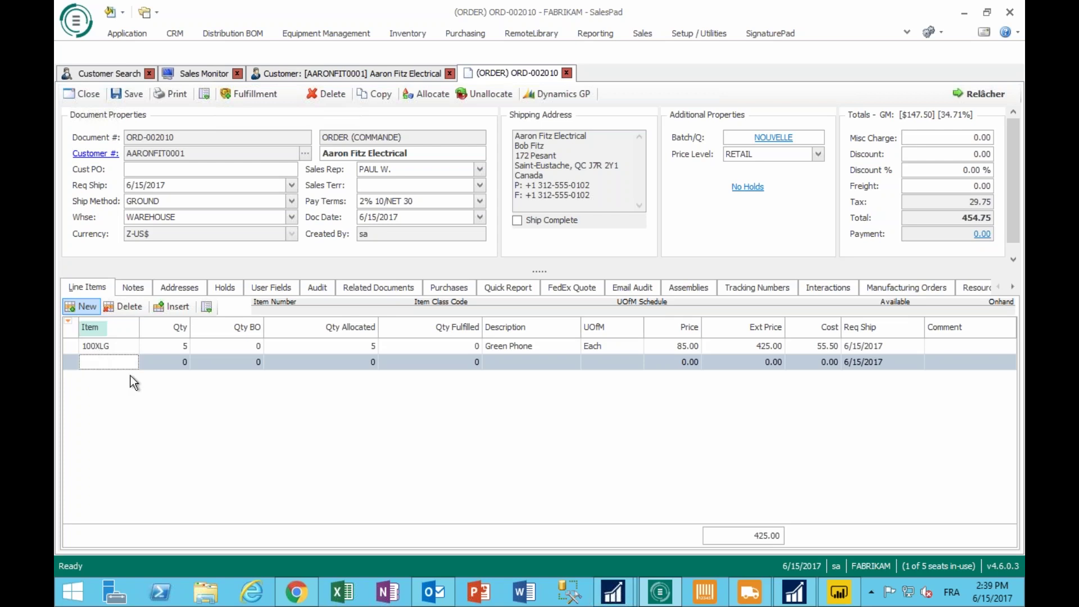
{"action": "type", "text": "128"}
{"action": "key", "text": "Tab"}
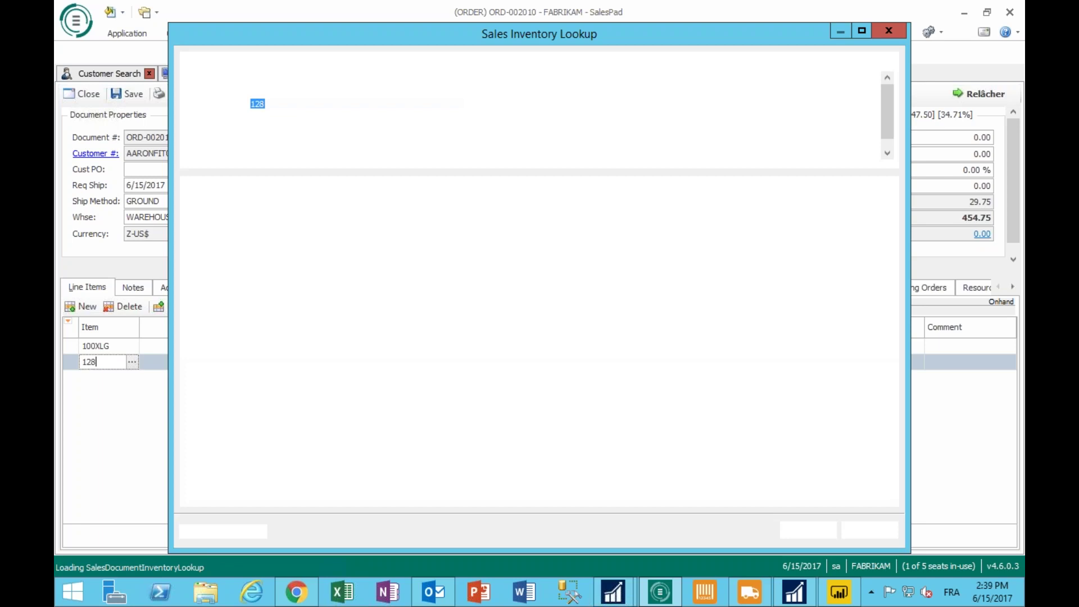
{"action": "key", "text": "Return"}
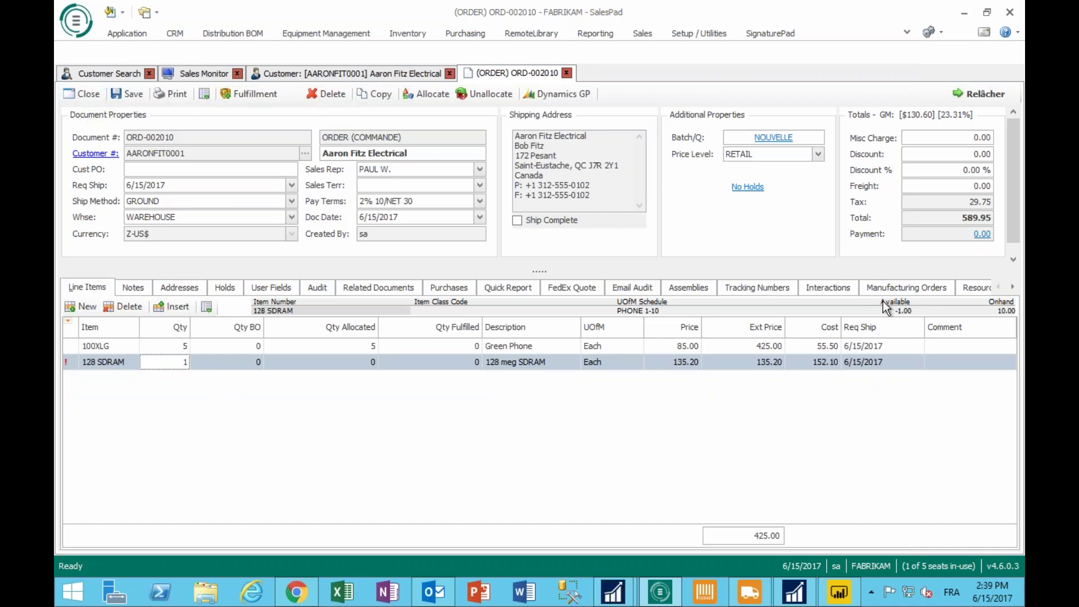
{"action": "left_click", "coordinate": [175, 363]}
{"action": "type", "text": "5"}
{"action": "key", "text": "Tab"}
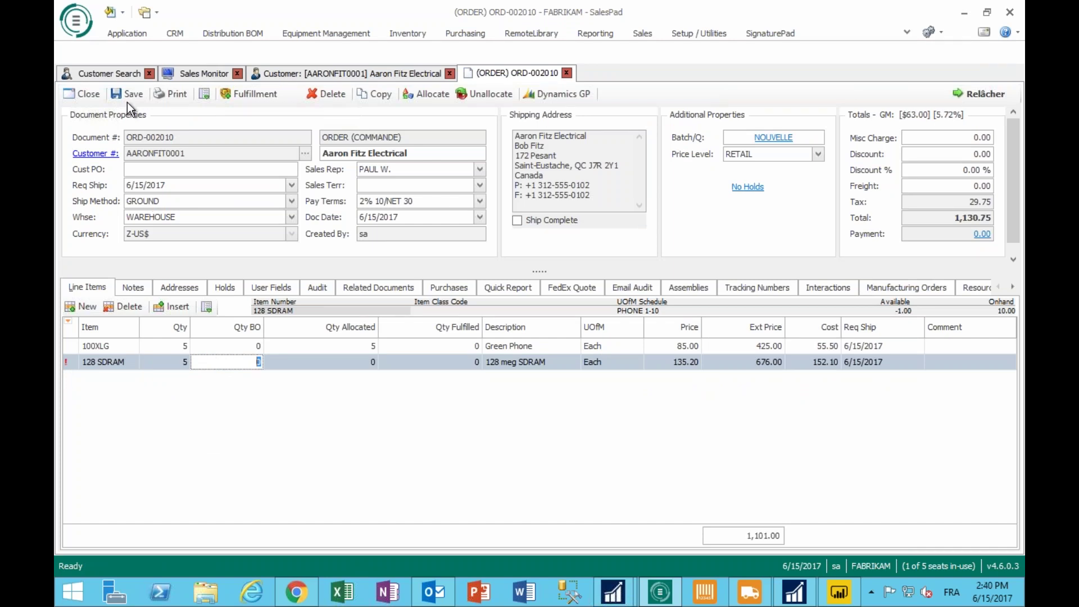
- Save order ORD-002010 and confirm releasing it with Relâcher
{"action": "left_click", "coordinate": [127, 100]}
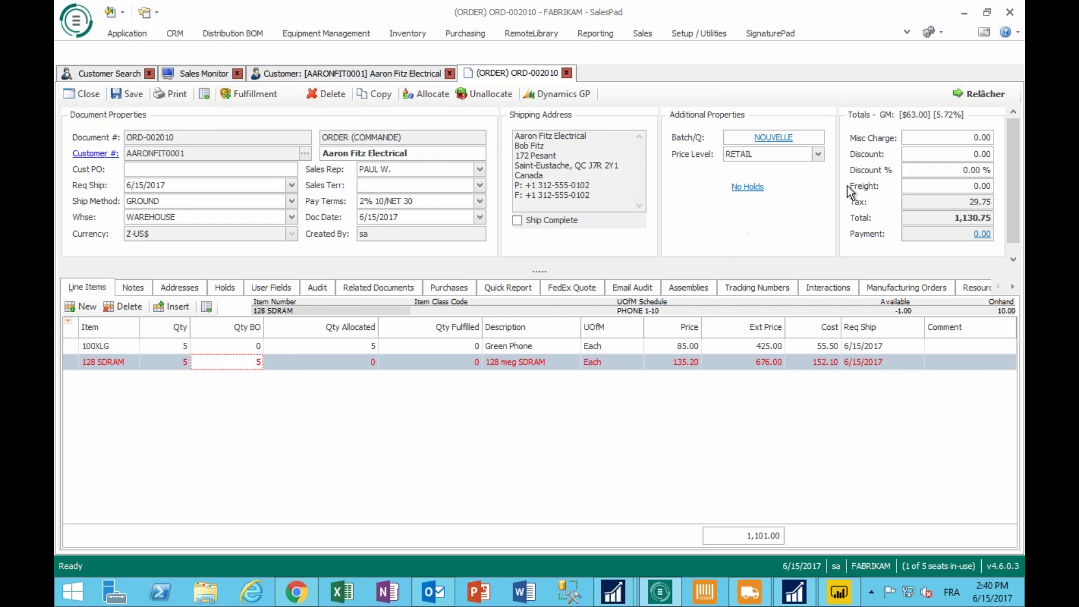
{"action": "left_click", "coordinate": [959, 95]}
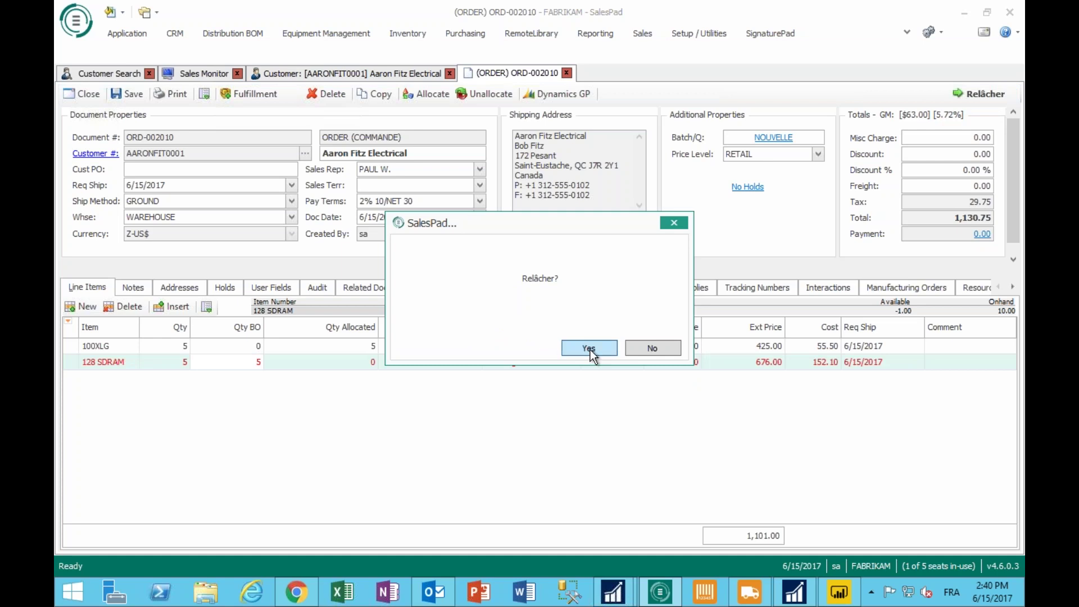
{"action": "left_click", "coordinate": [589, 349]}
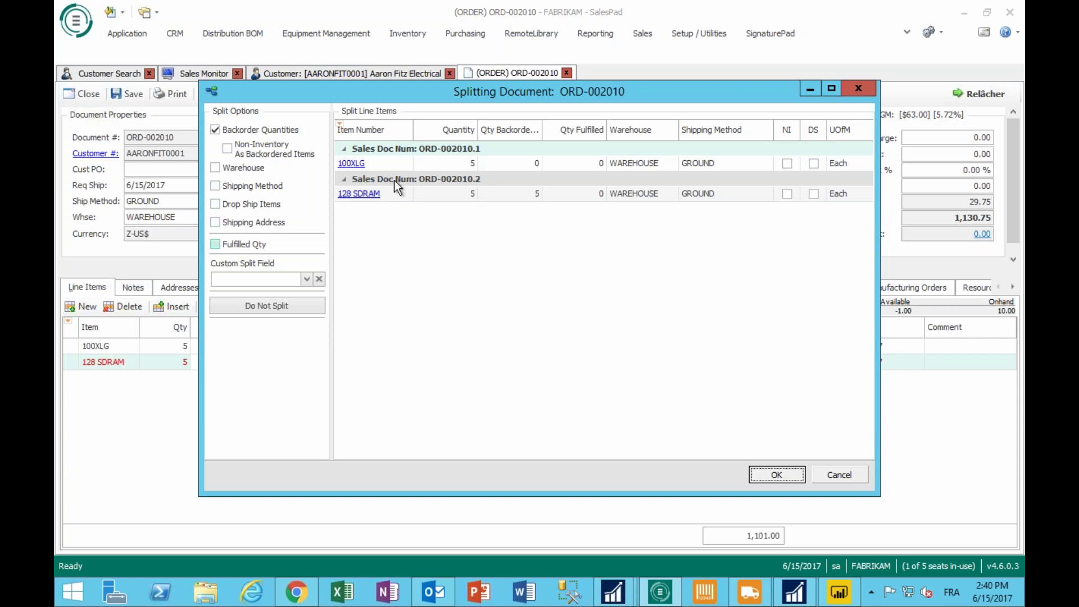
- Accept the split into ORD-002010.1 and ORD-002010.2, moving the results message aside
{"action": "left_click", "coordinate": [768, 474]}
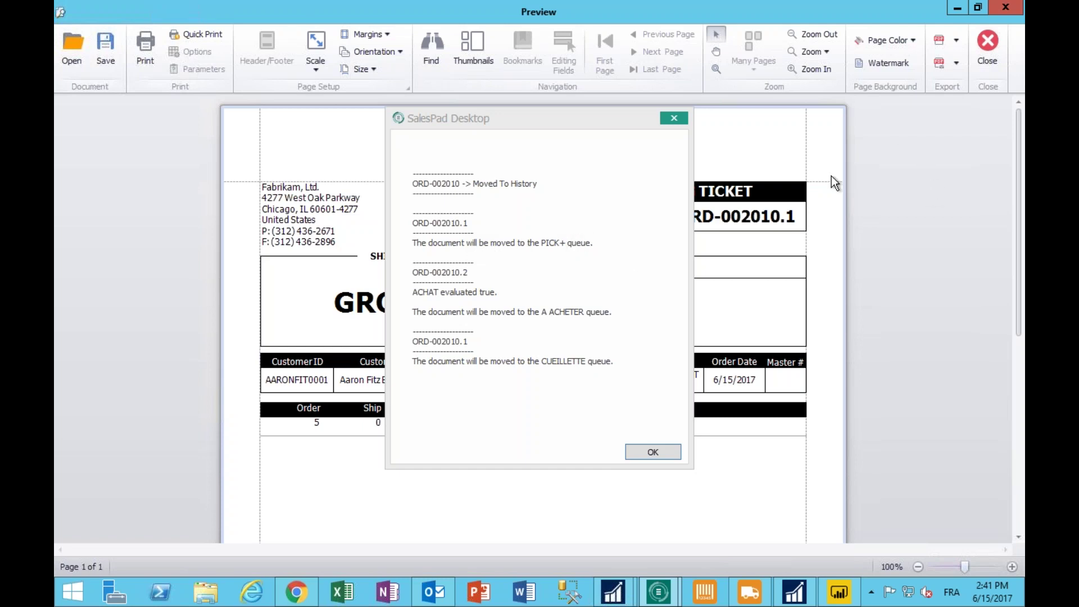
{"action": "left_click_drag", "start_coordinate": [572, 126], "coordinate": [508, 127]}
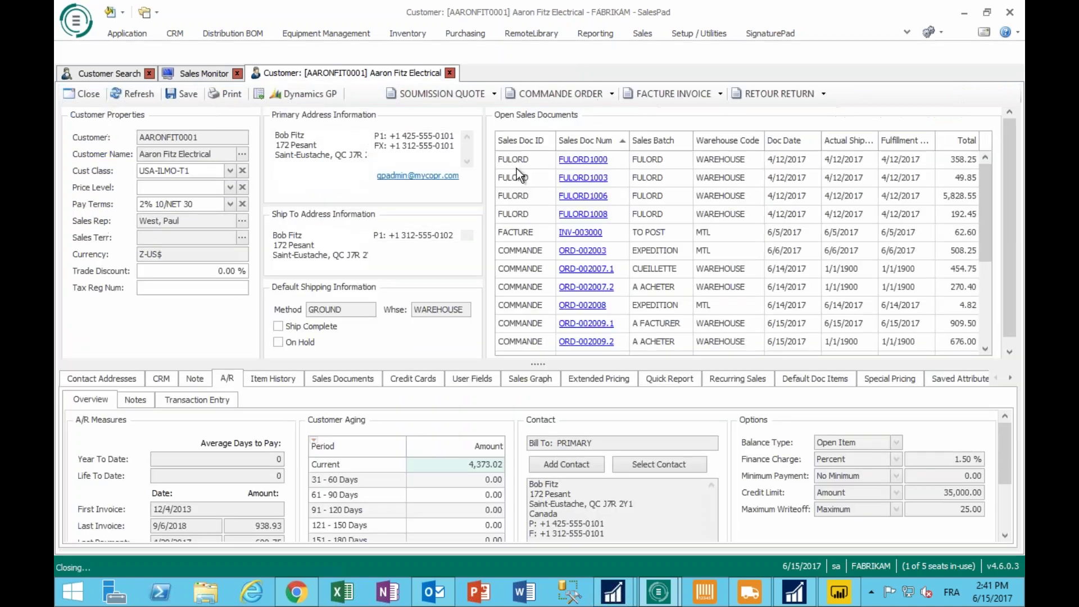
- Close the AARONFIT0001 customer tab and switch to the Sales Monitor
{"action": "left_click", "coordinate": [449, 74]}
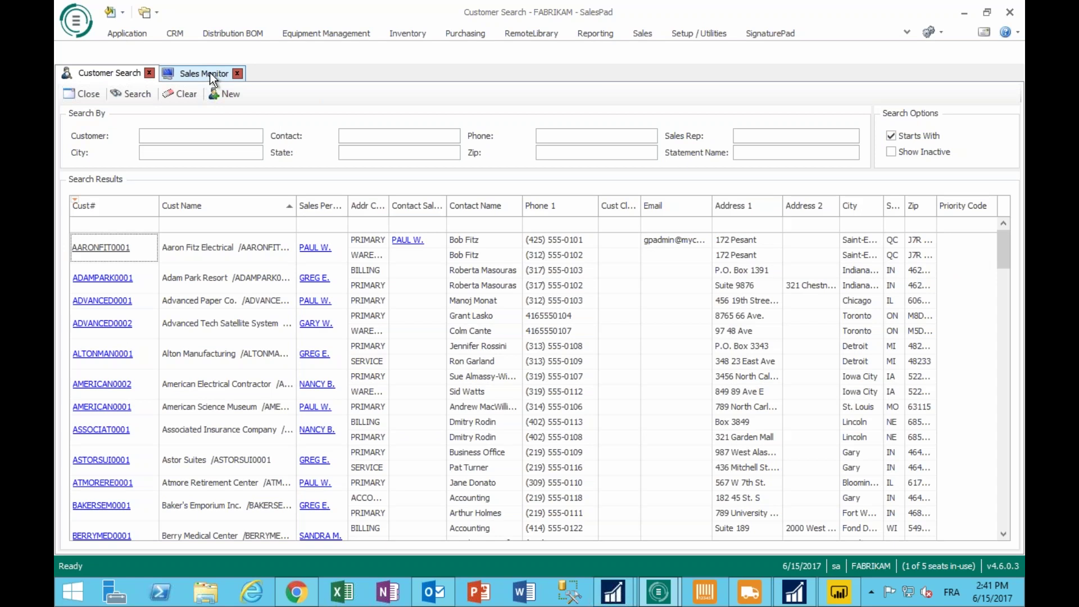
{"action": "left_click", "coordinate": [210, 73]}
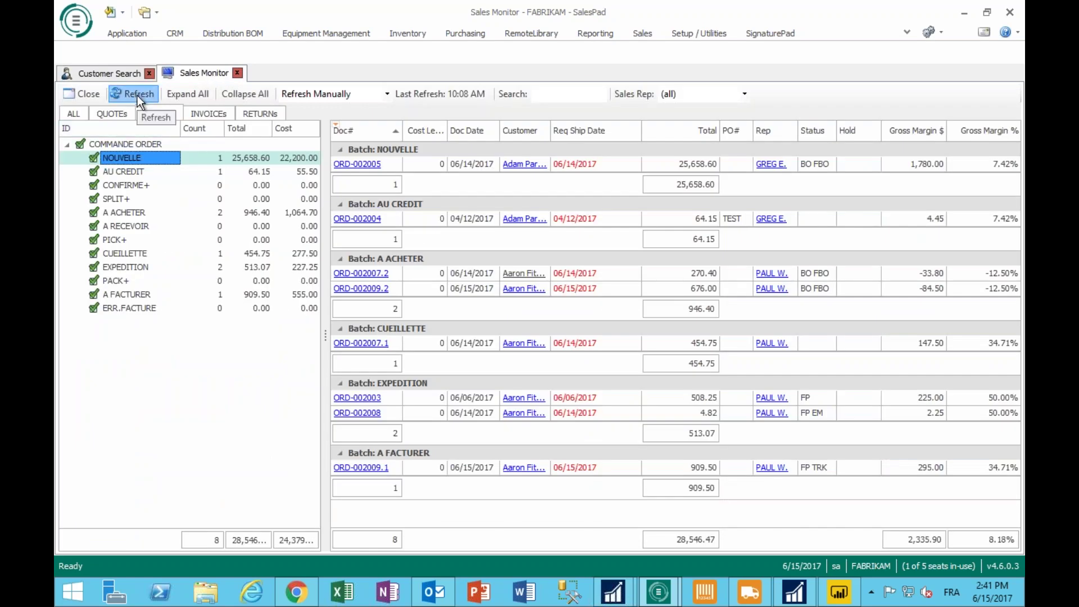
- Refresh the Sales Monitor and open order ORD-002010.1 from the CUEILLETTE batch
{"action": "left_click", "coordinate": [138, 93]}
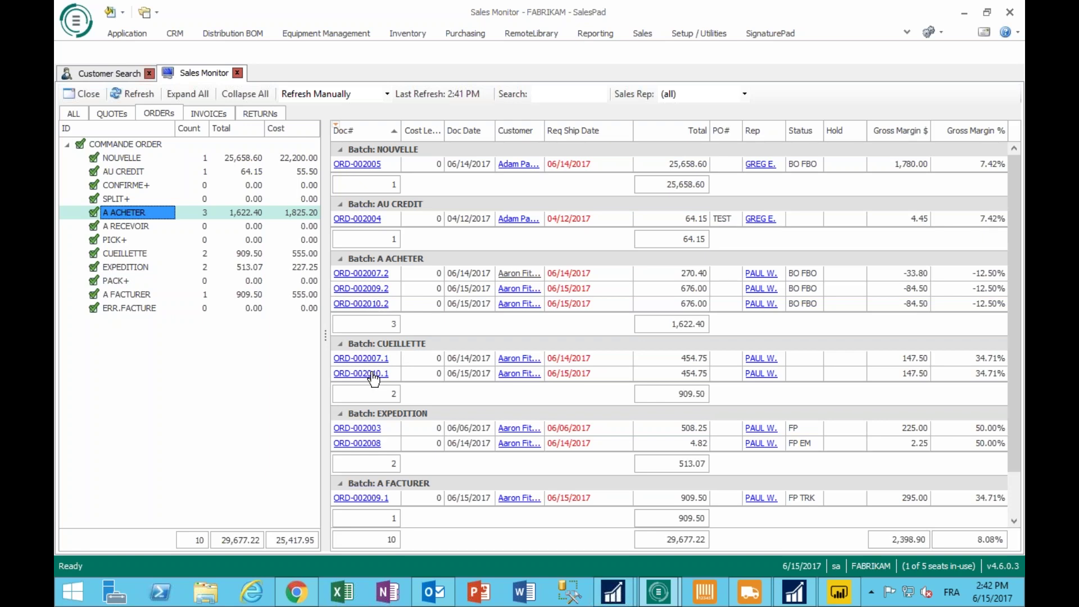
{"action": "left_click", "coordinate": [372, 374]}
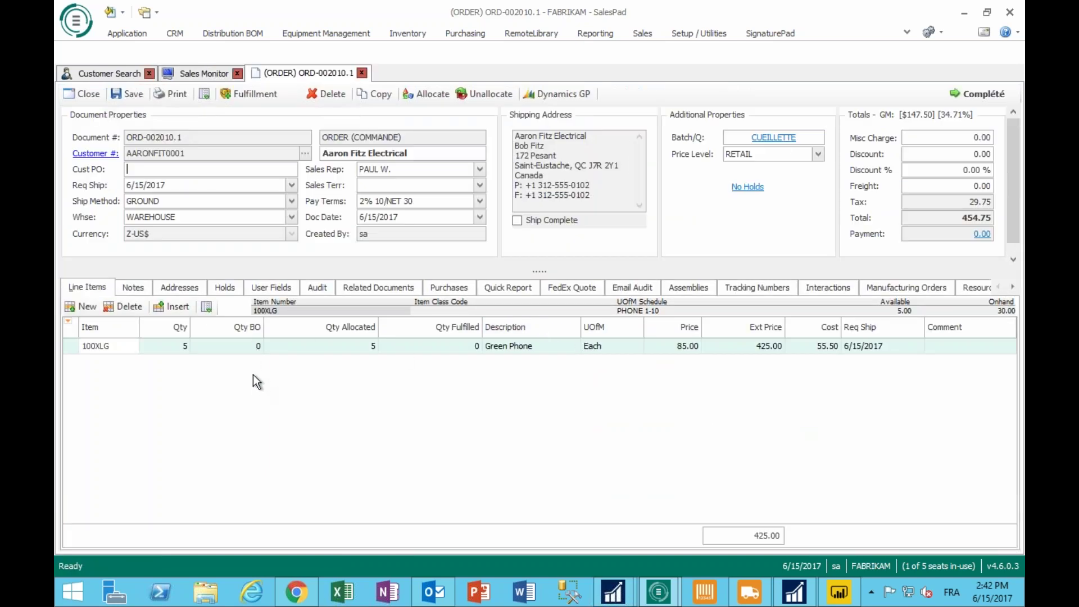
- Assign serials 2, 10, 11, 22 and 23 to the 100XLG line and confirm fulfilment
{"action": "left_click", "coordinate": [245, 93]}
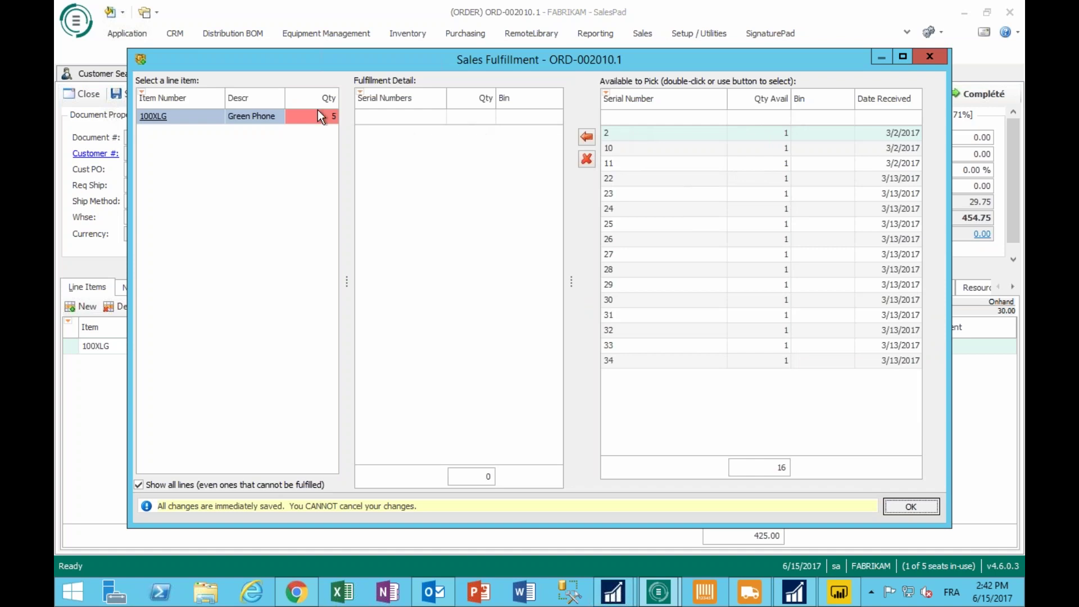
{"action": "left_click", "coordinate": [639, 134]}
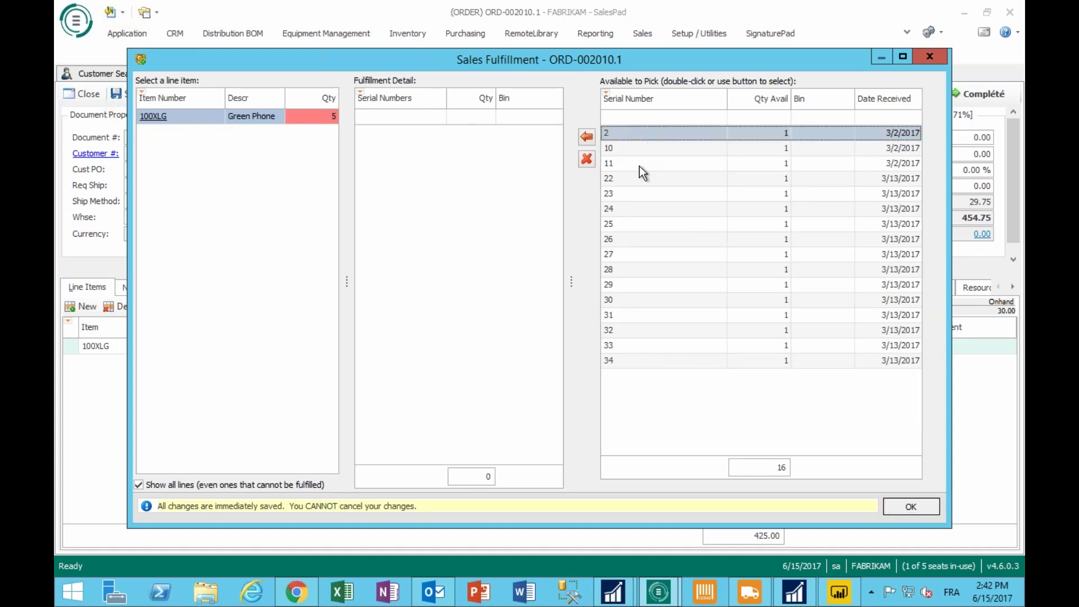
{"action": "left_click", "coordinate": [639, 191], "text": "shift"}
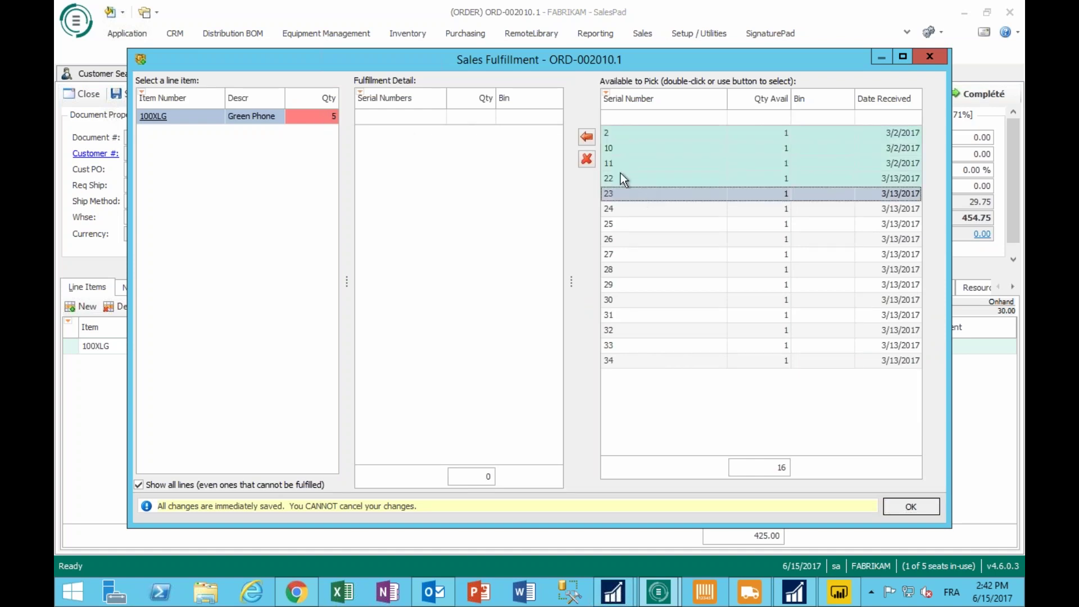
{"action": "left_click", "coordinate": [593, 140]}
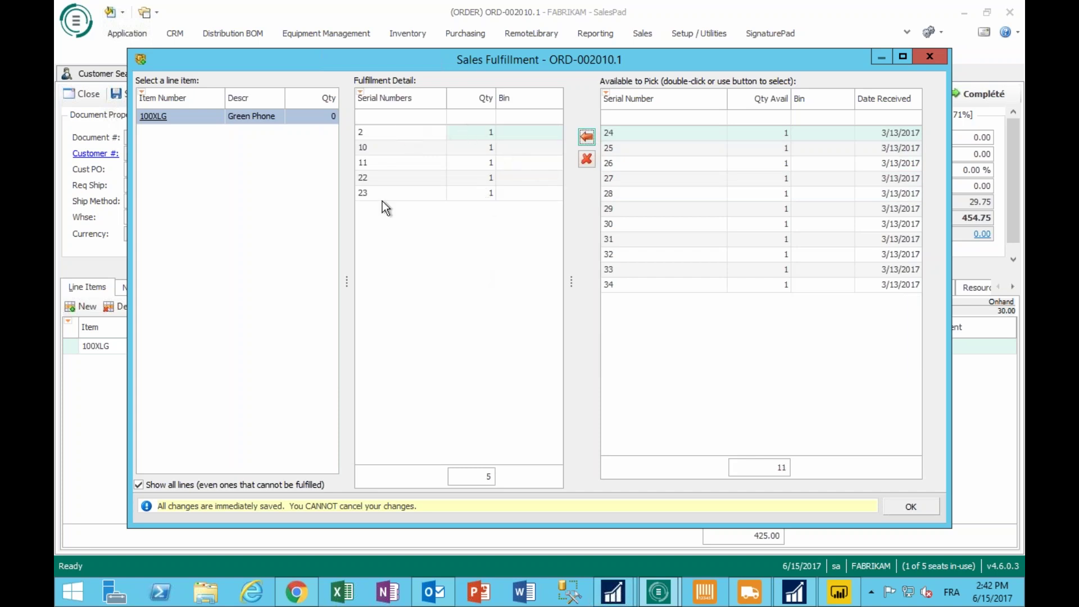
{"action": "left_click", "coordinate": [911, 509]}
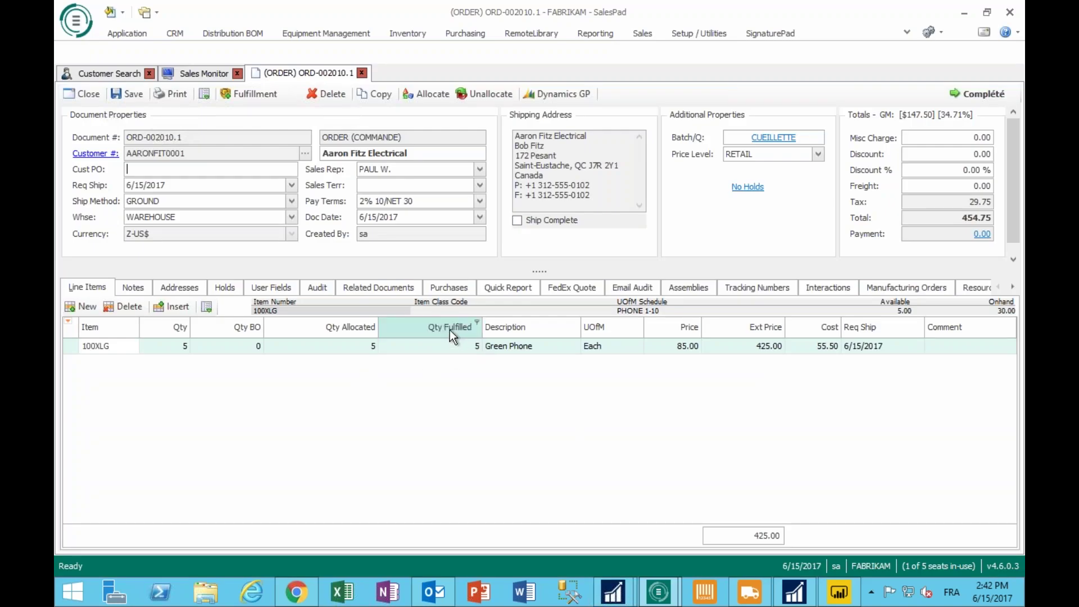
- Mark ORD-002010.1 as Complété, confirm, and acknowledge its move to EXPEDITION
{"action": "left_click", "coordinate": [965, 92]}
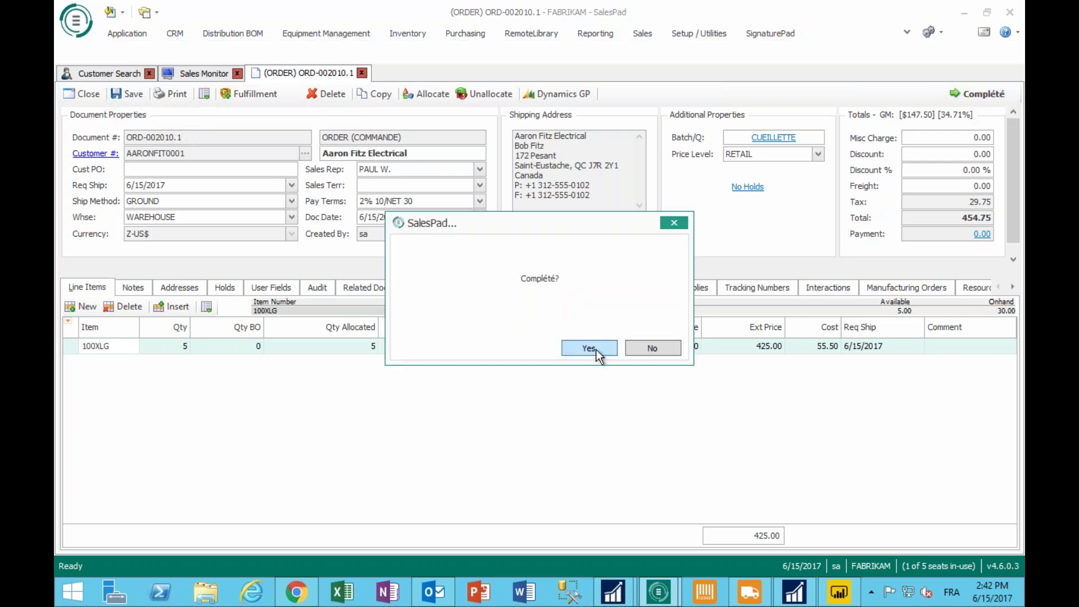
{"action": "left_click", "coordinate": [589, 349]}
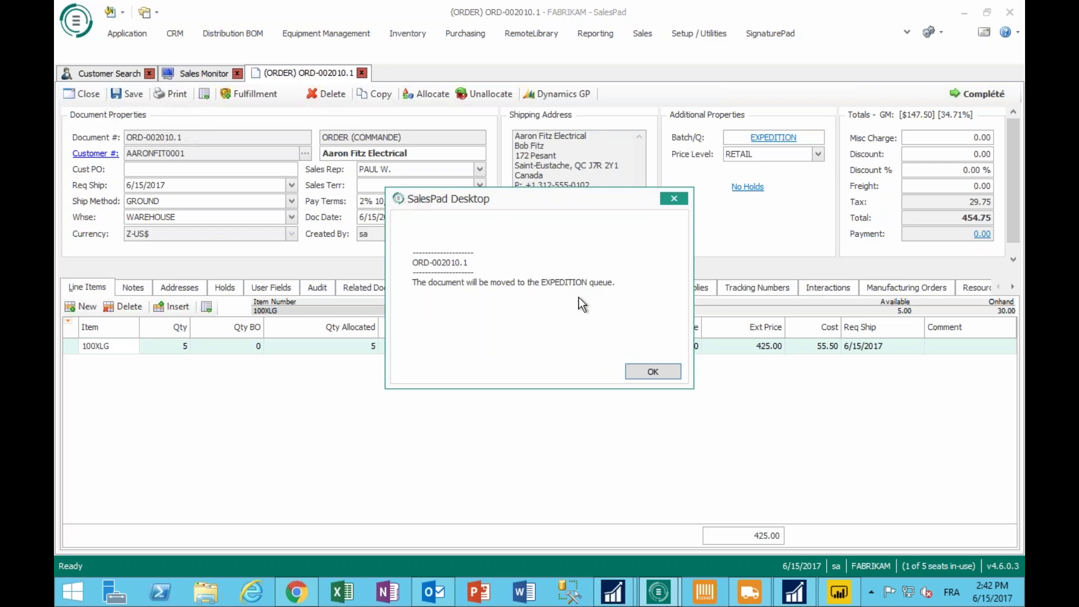
{"action": "left_click", "coordinate": [660, 373]}
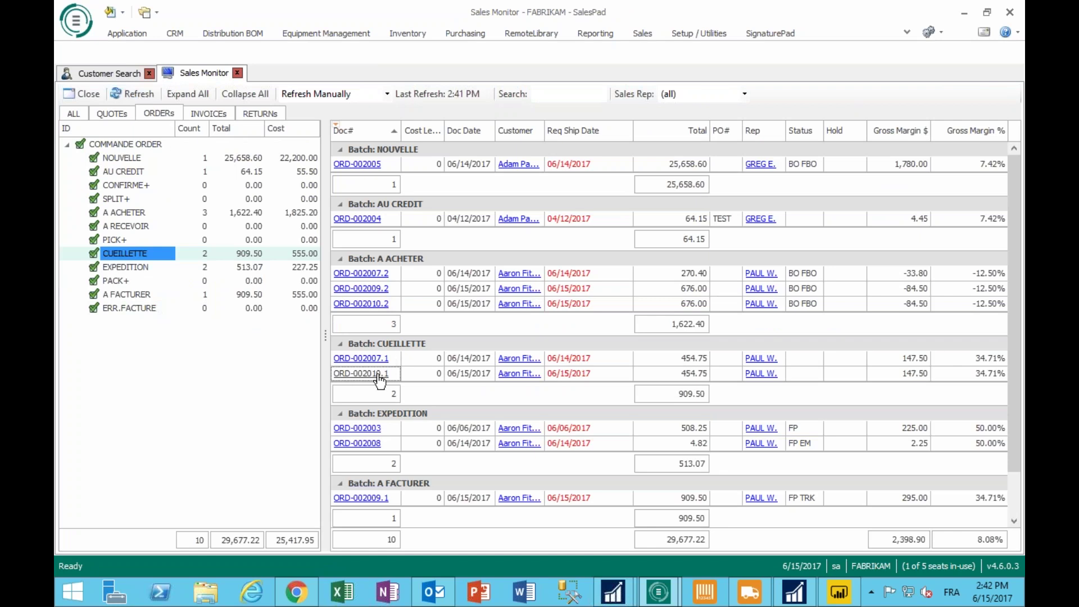
- Refresh the Sales Monitor to see ORD-002010.1 under EXPEDITION, then switch to ShipCenter's Shipment Monitor
{"action": "left_click", "coordinate": [144, 94]}
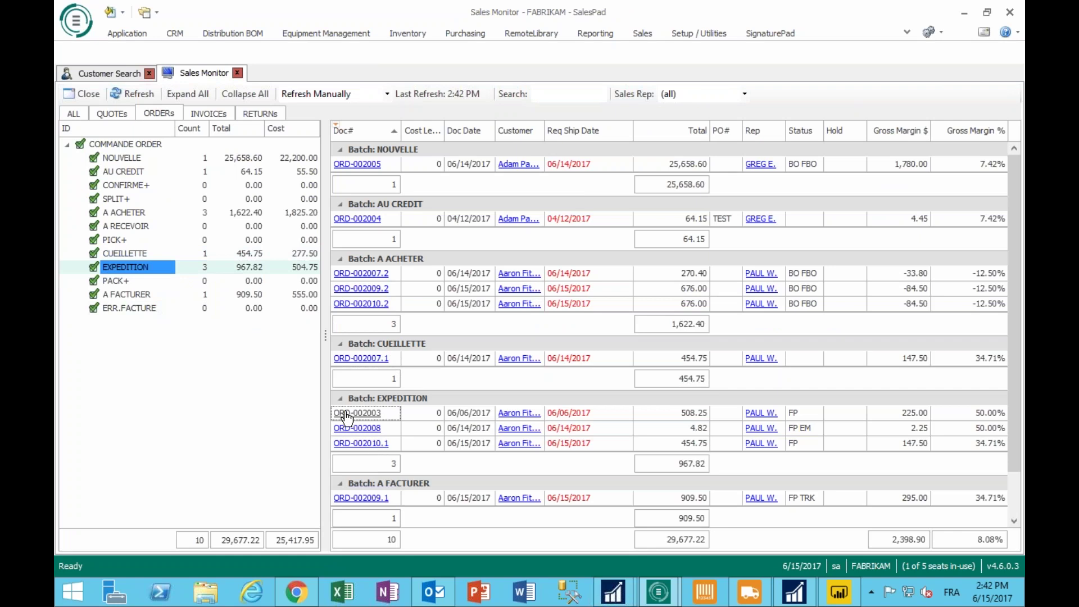
{"action": "left_click", "coordinate": [387, 95]}
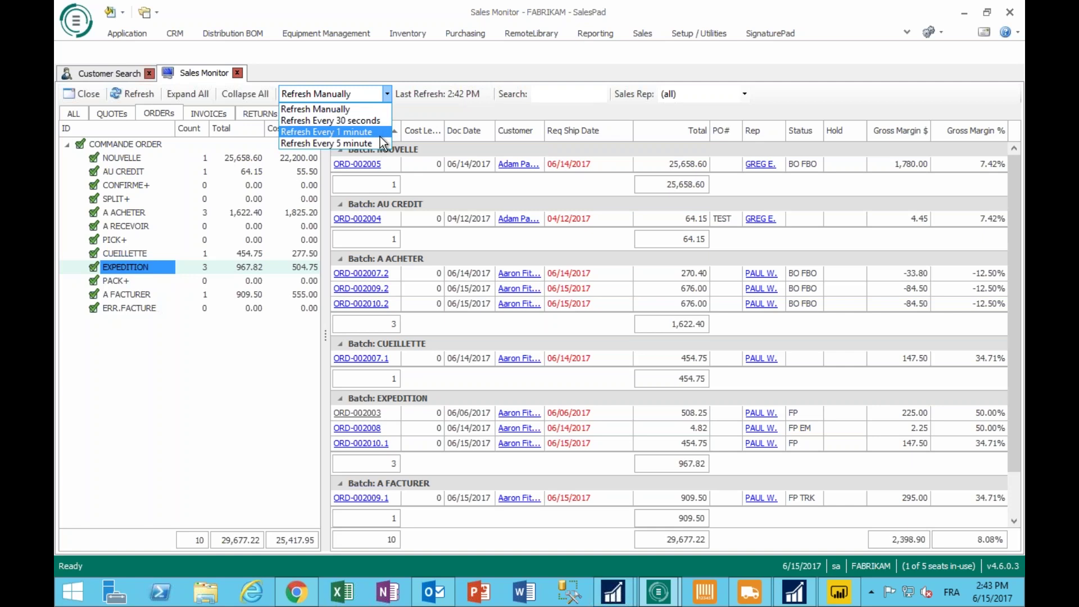
{"action": "left_click", "coordinate": [407, 110]}
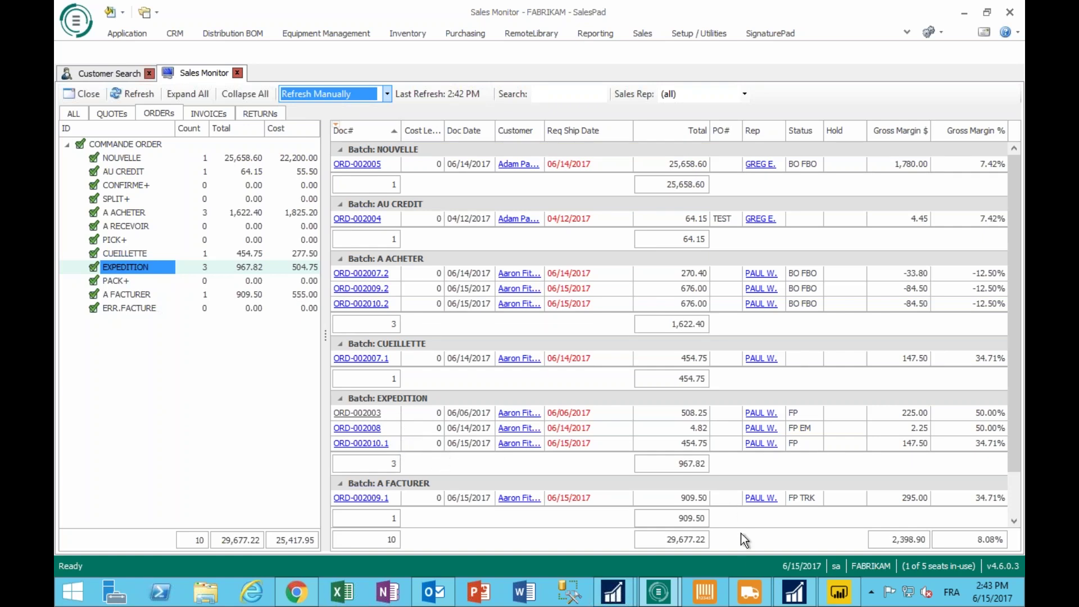
{"action": "left_click", "coordinate": [758, 602]}
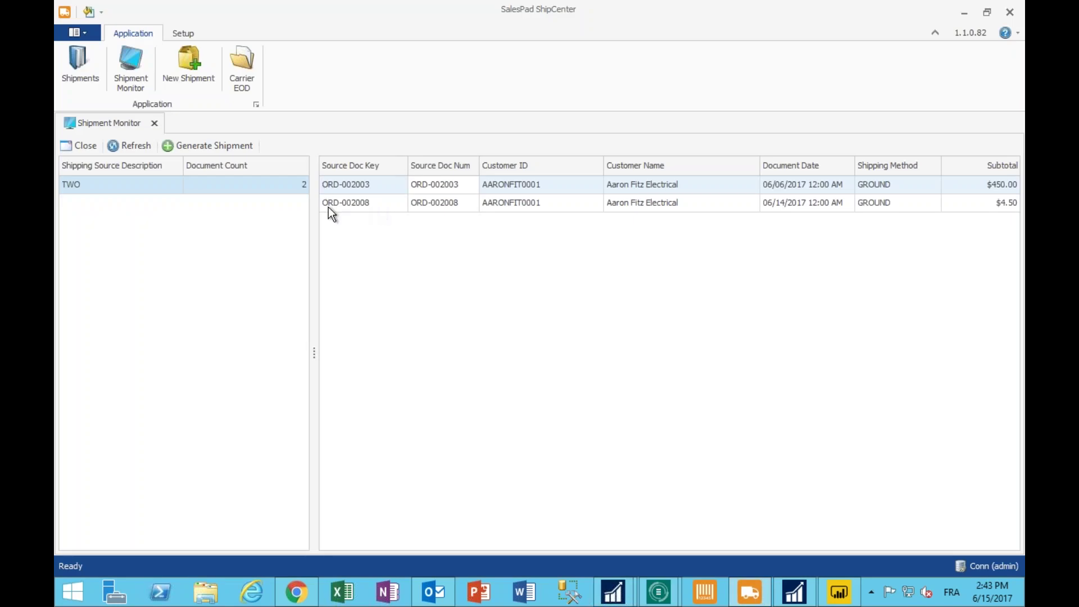
- Refresh the Shipment Monitor and generate a pending shipment for ORD-002010.1
{"action": "left_click", "coordinate": [142, 150]}
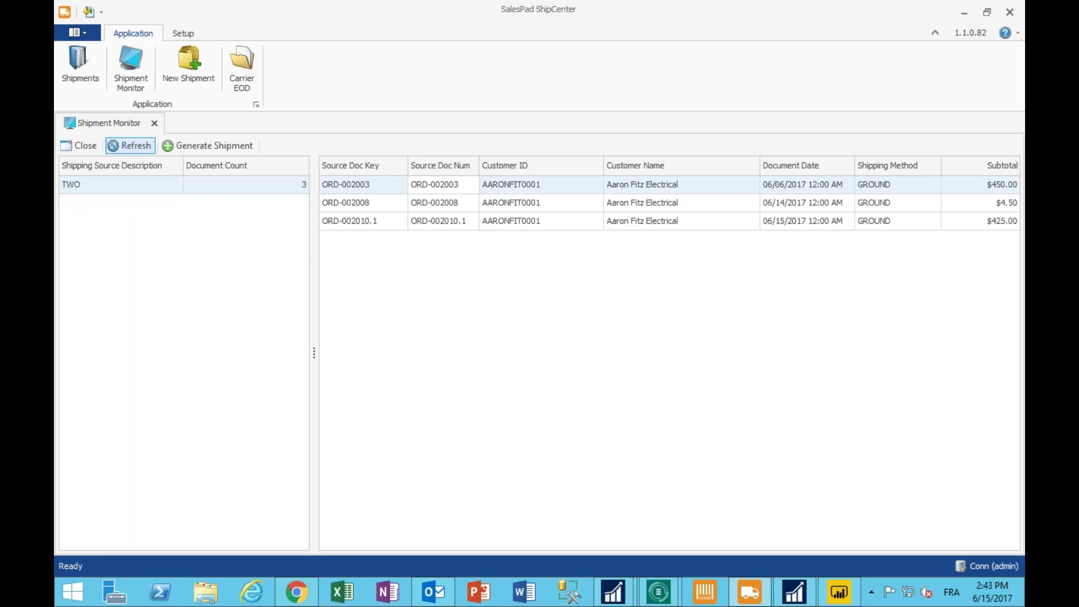
{"action": "left_click", "coordinate": [366, 221]}
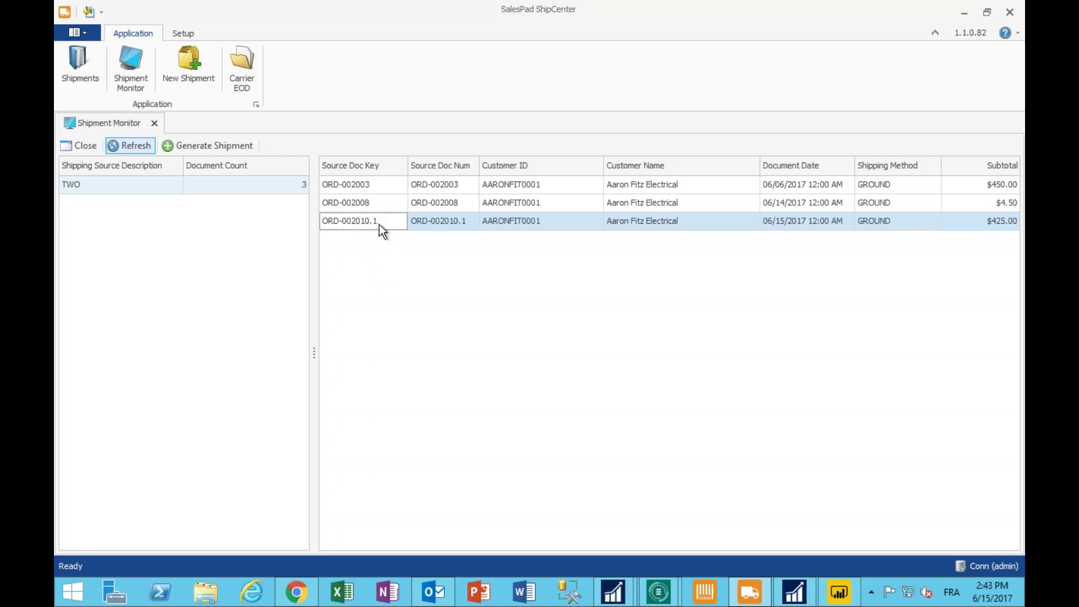
{"action": "left_click", "coordinate": [238, 149]}
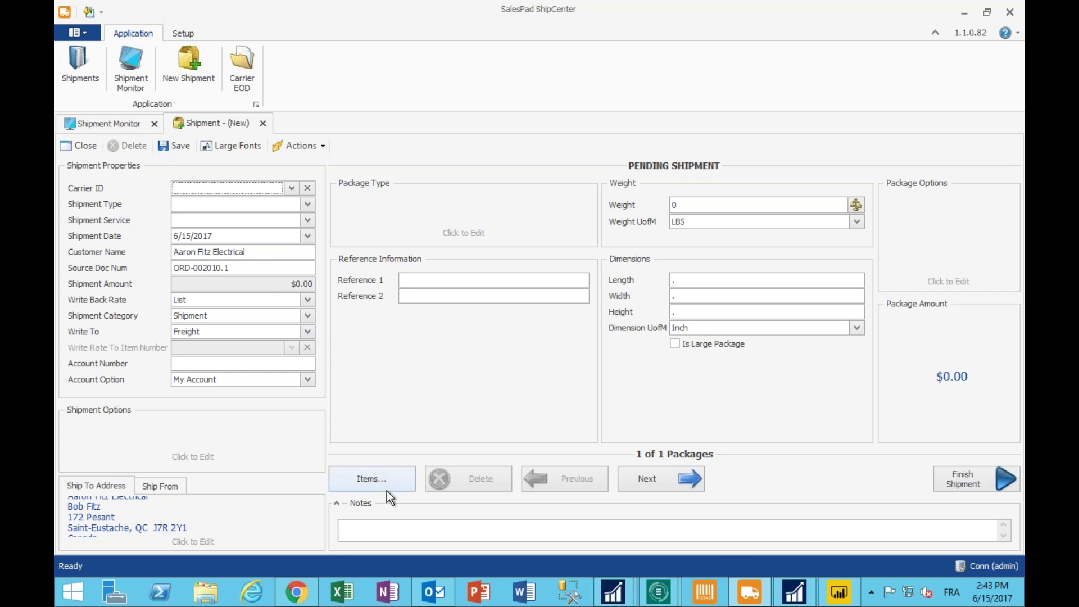
- Set the carrier to Purolator and load the five 100XLG units into Package 1
{"action": "left_click", "coordinate": [293, 189]}
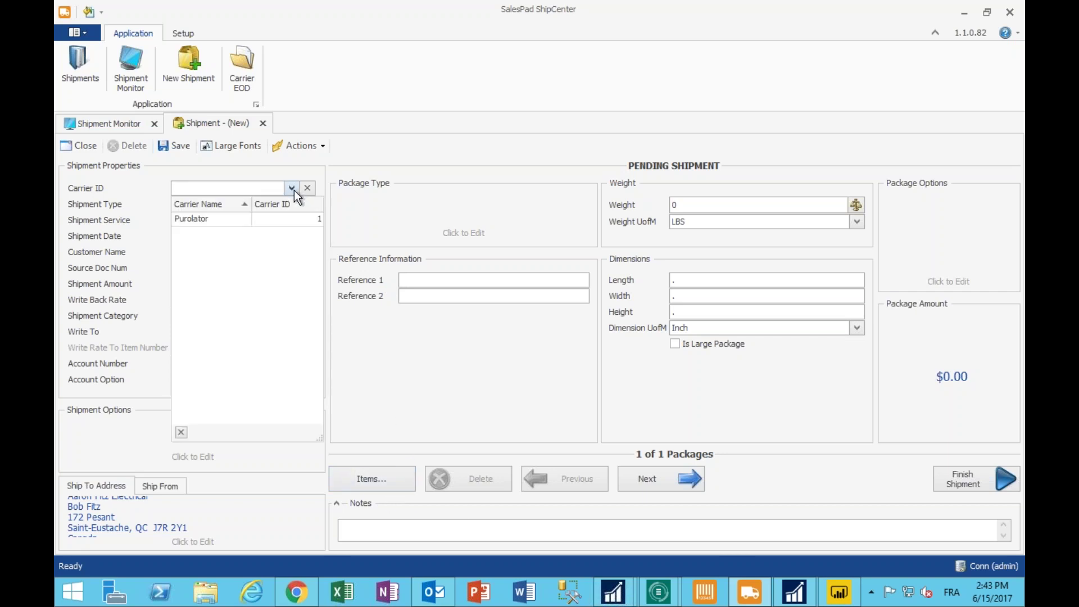
{"action": "left_click", "coordinate": [242, 218]}
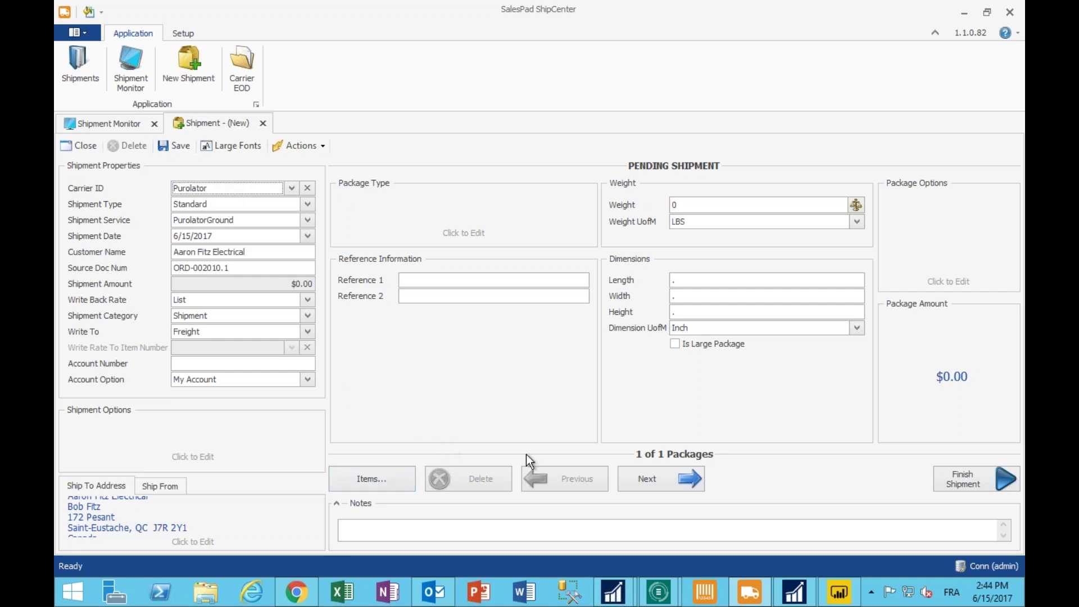
{"action": "left_click", "coordinate": [360, 480]}
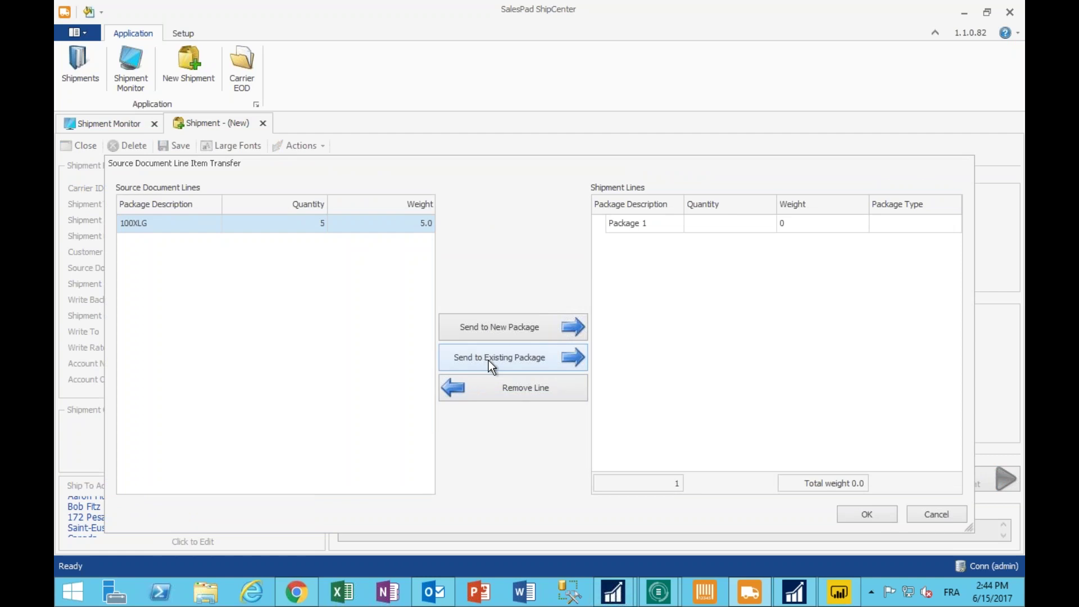
{"action": "left_click", "coordinate": [488, 363]}
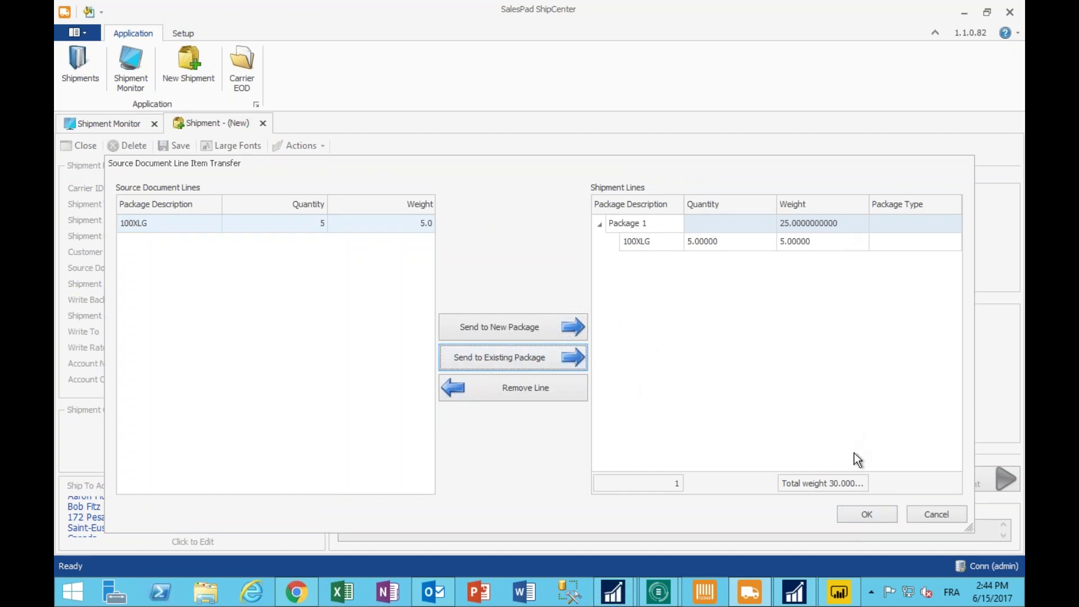
{"action": "left_click", "coordinate": [858, 511]}
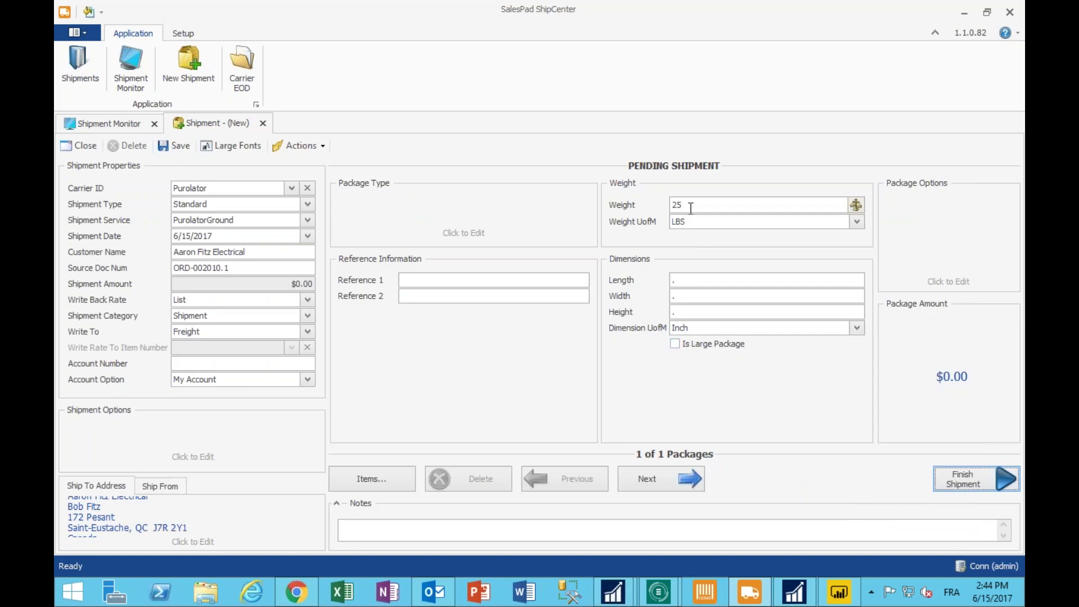
- Keep LBS as the weight unit, rate the package at $30.65, and finish the shipment
{"action": "left_click", "coordinate": [857, 222]}
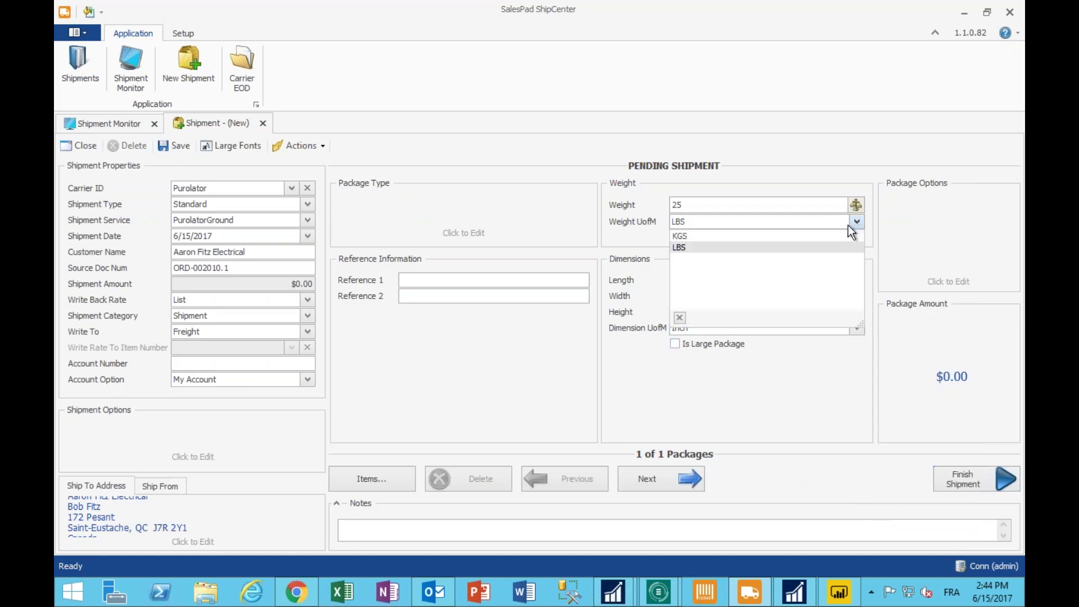
{"action": "left_click", "coordinate": [636, 244]}
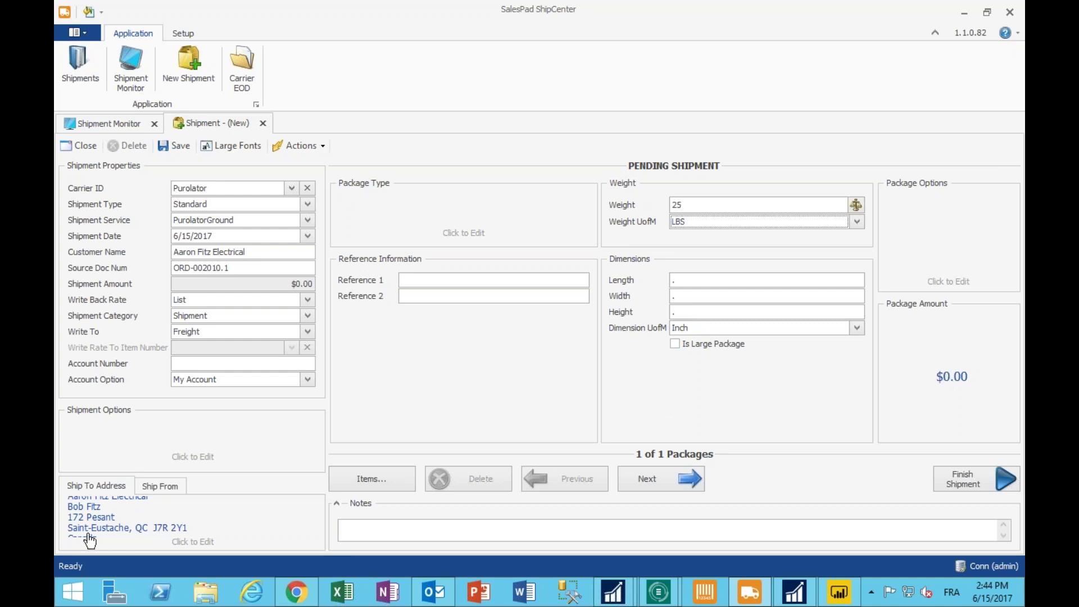
{"action": "left_click", "coordinate": [959, 381]}
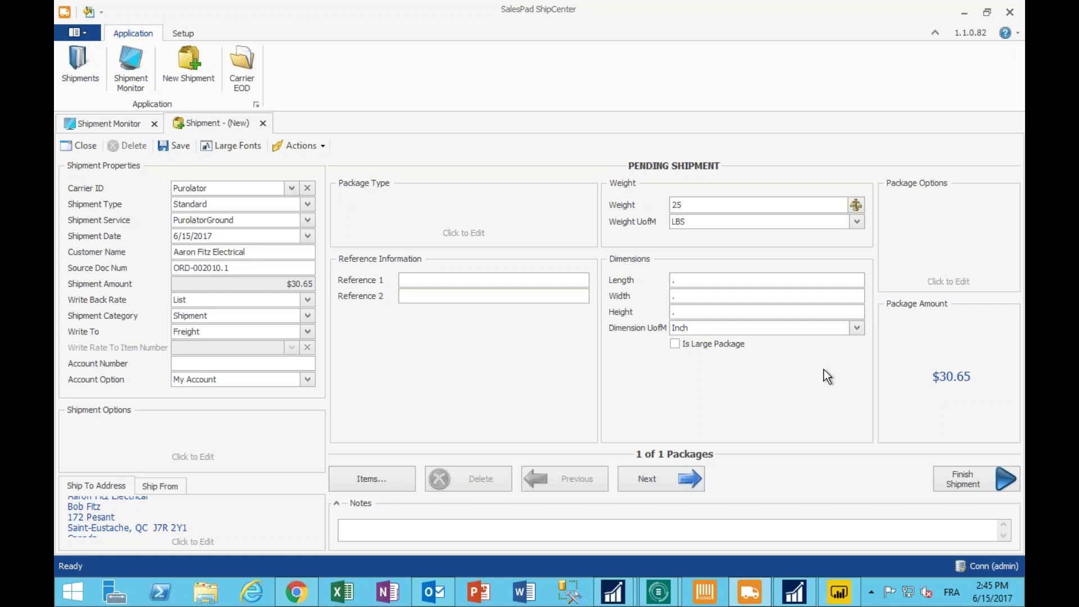
{"action": "left_click", "coordinate": [973, 480]}
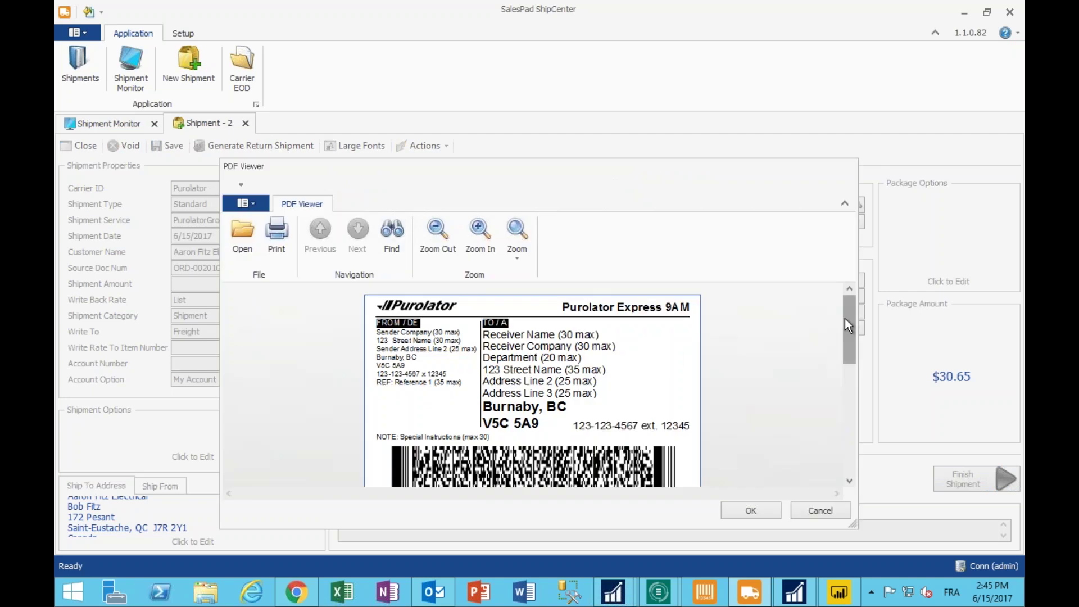
- Accept the Purolator label, close the Shipment - 2 tab, and refresh so ORD-002010.1 disappears
{"action": "mouse_move", "coordinate": [845, 319]}
{"action": "left_mouse_down"}
{"action": "mouse_move", "coordinate": [859, 438]}
{"action": "mouse_move", "coordinate": [844, 303]}
{"action": "left_mouse_up"}
{"action": "left_click", "coordinate": [754, 510]}
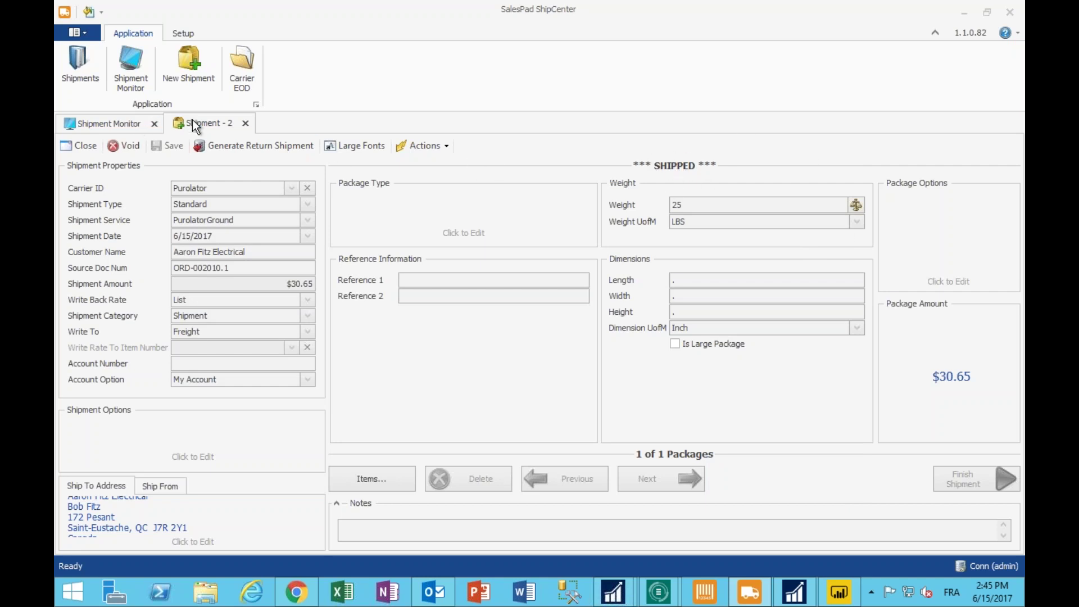
{"action": "left_click", "coordinate": [246, 124]}
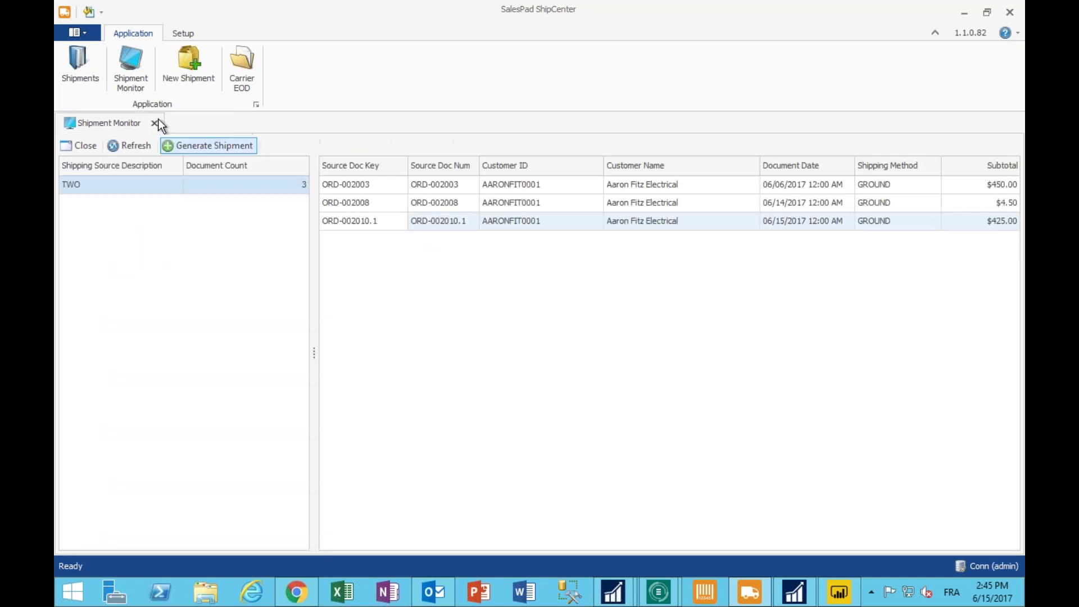
{"action": "left_click", "coordinate": [139, 146]}
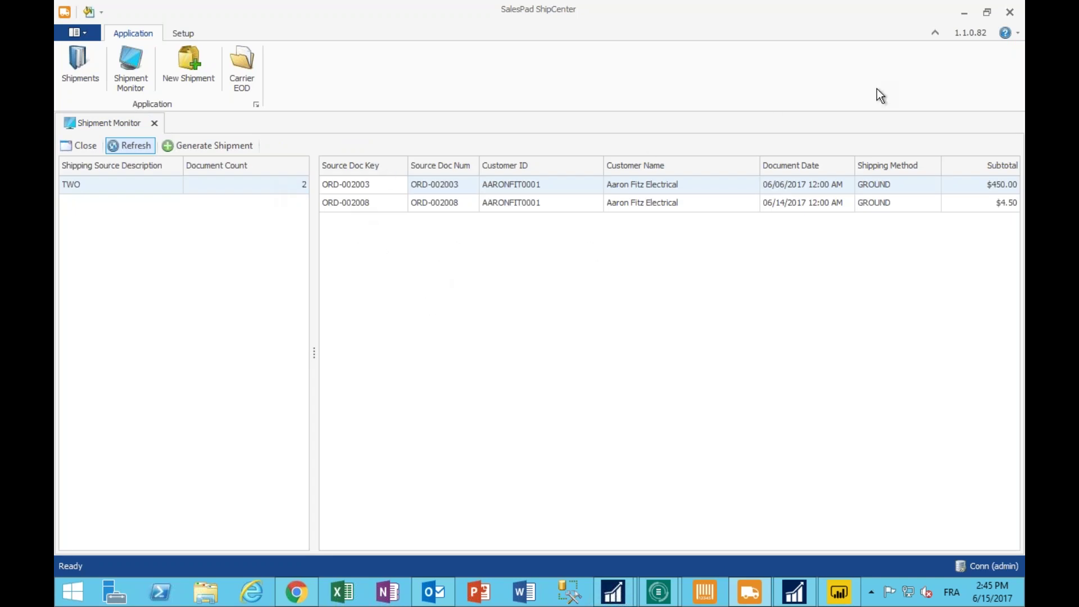
{"action": "left_click", "coordinate": [965, 19]}
- Close the ORD-002010.1 picking ticket preview and switch to the Outlook inbox
{"action": "mouse_move", "coordinate": [672, 593]}
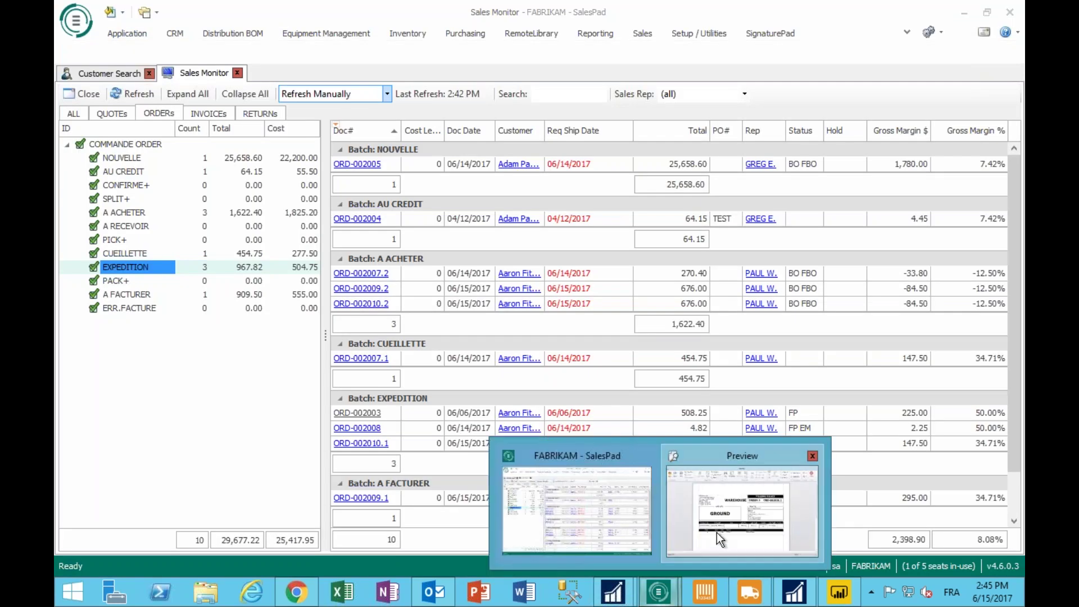
{"action": "left_click", "coordinate": [716, 532]}
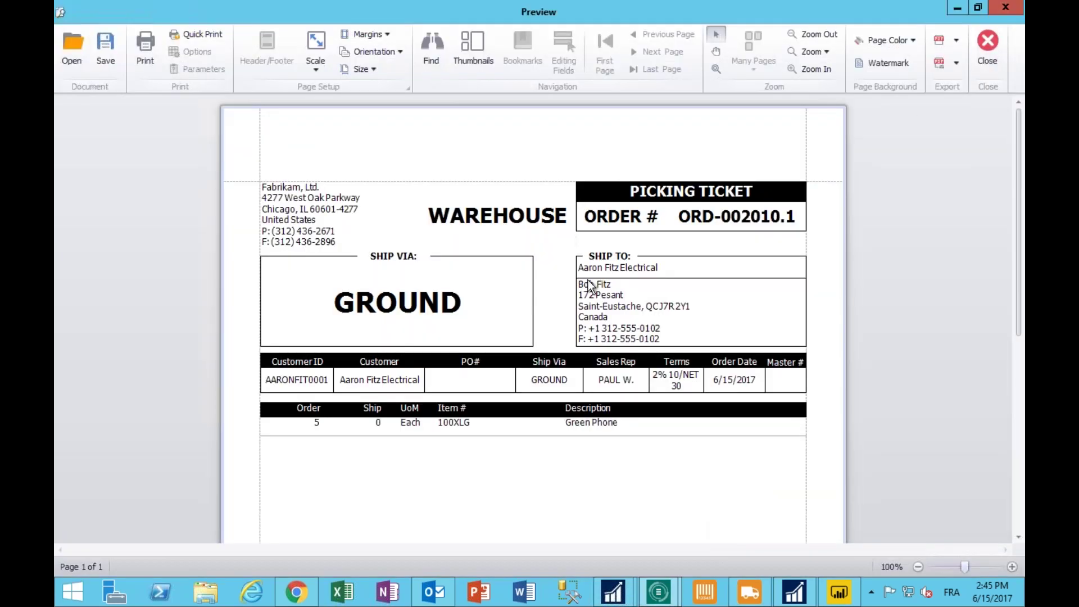
{"action": "left_click", "coordinate": [996, 40]}
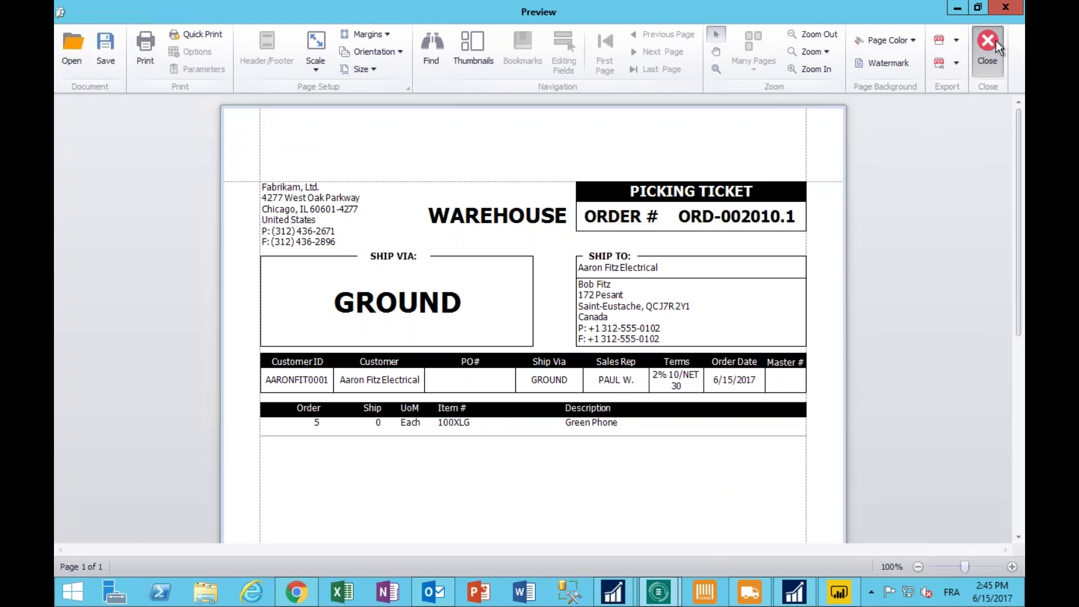
{"action": "mouse_move", "coordinate": [441, 594]}
{"action": "left_click", "coordinate": [442, 595]}
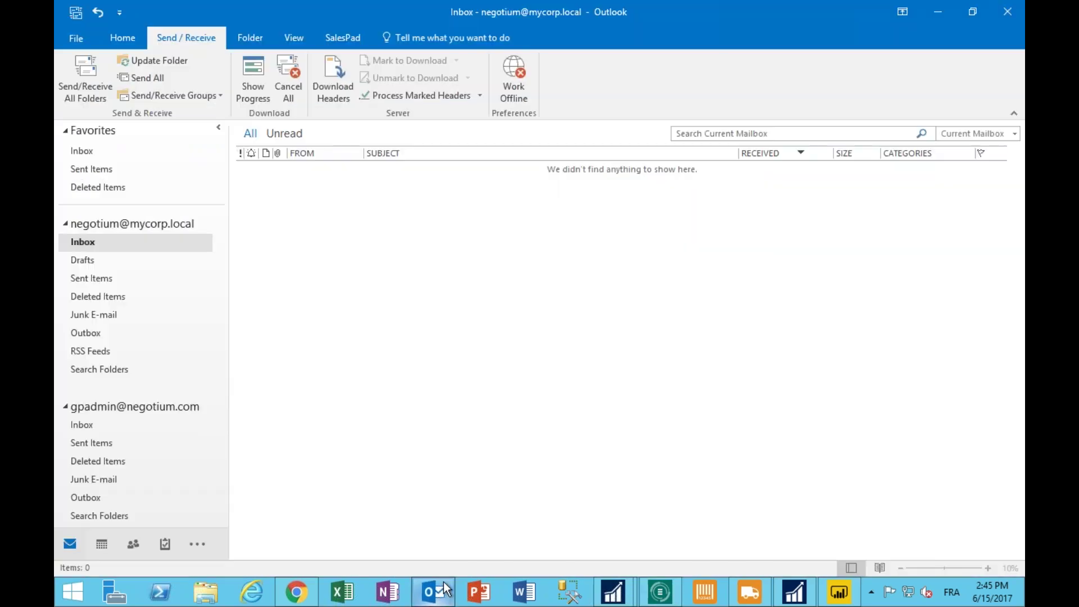
- Send/receive mail, open the SalesPad Auto Confirmation email, and open its order confirmation PDF
{"action": "left_click", "coordinate": [90, 78]}
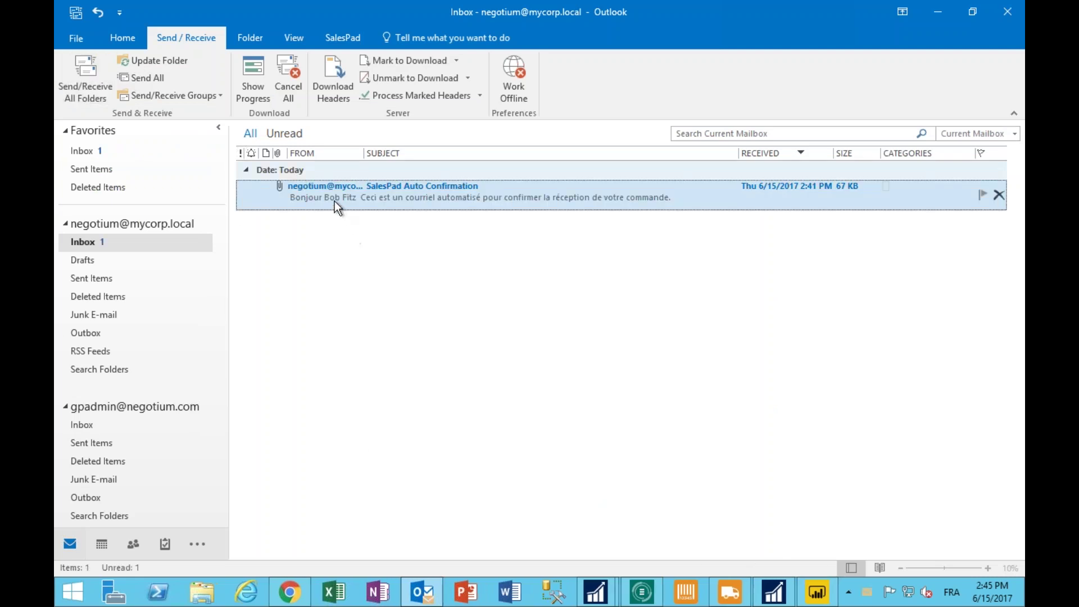
{"action": "double_click", "coordinate": [409, 195]}
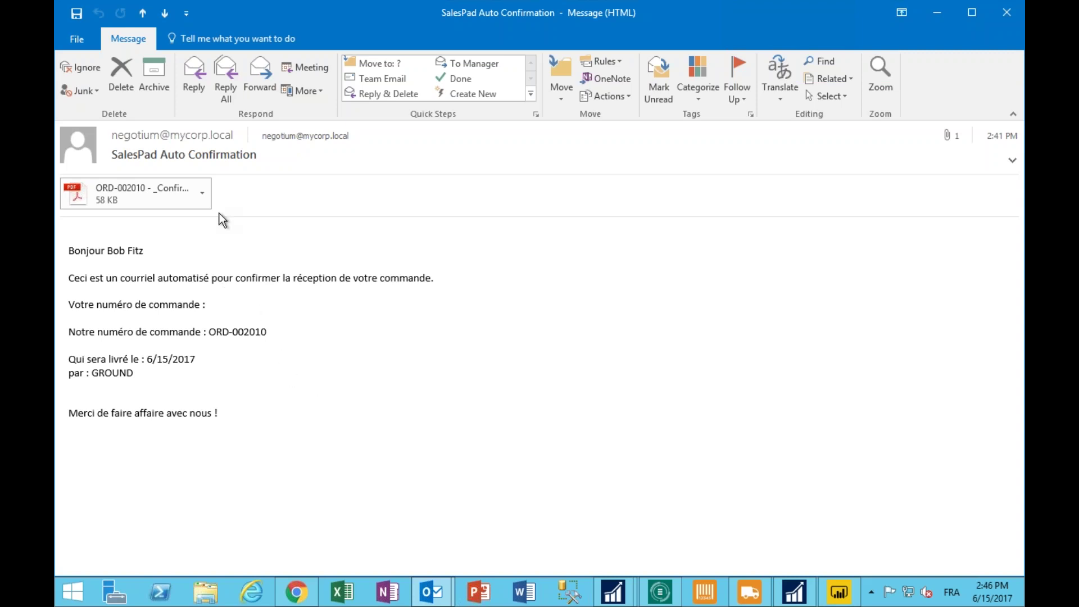
{"action": "left_click", "coordinate": [203, 195]}
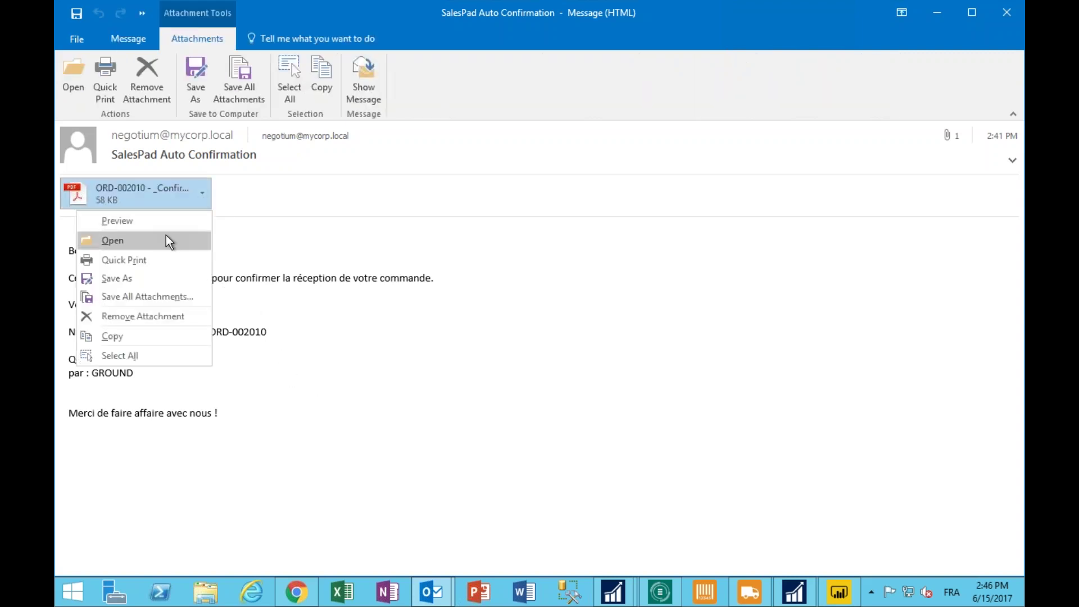
{"action": "left_click", "coordinate": [167, 237]}
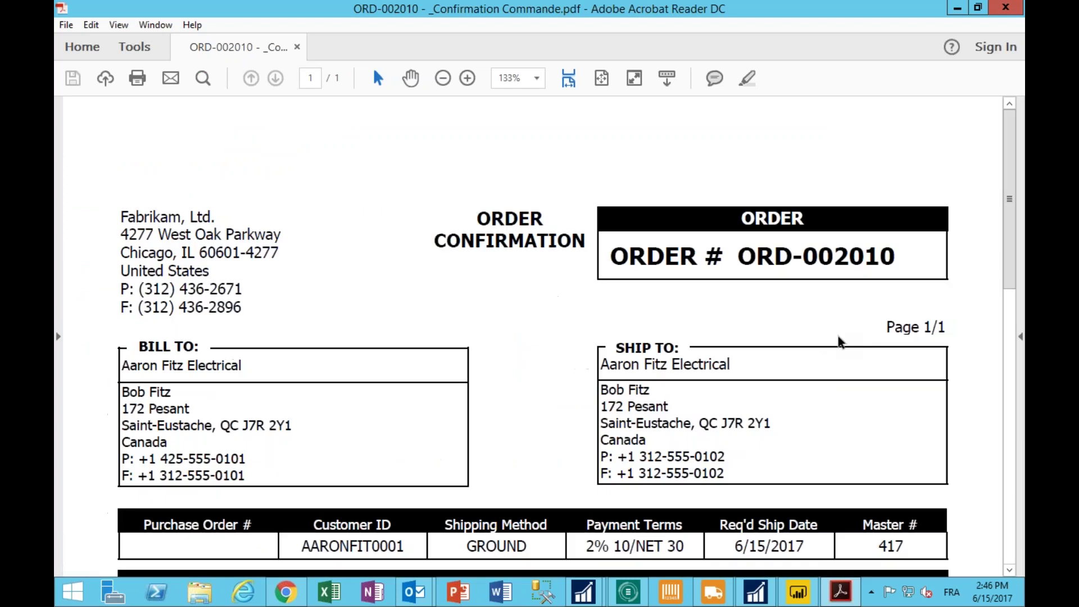
- Scroll to the 100XLG and 128 SDRAM item lines, then close Acrobat Reader
{"action": "scroll", "coordinate": [434, 441], "scroll_direction": "down", "scroll_amount": 5}
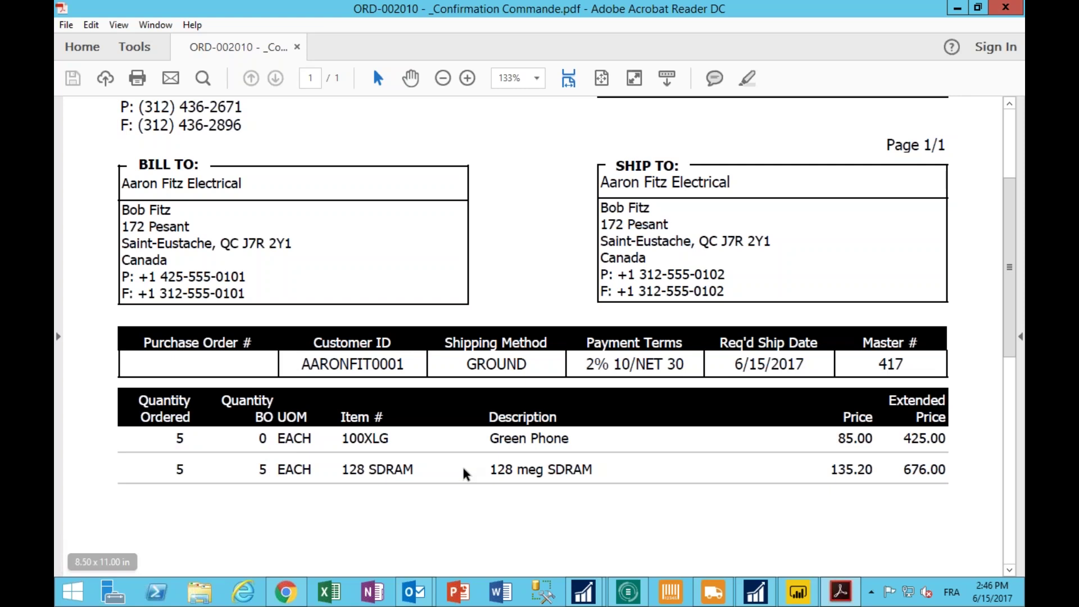
{"action": "left_click", "coordinate": [1007, 10]}
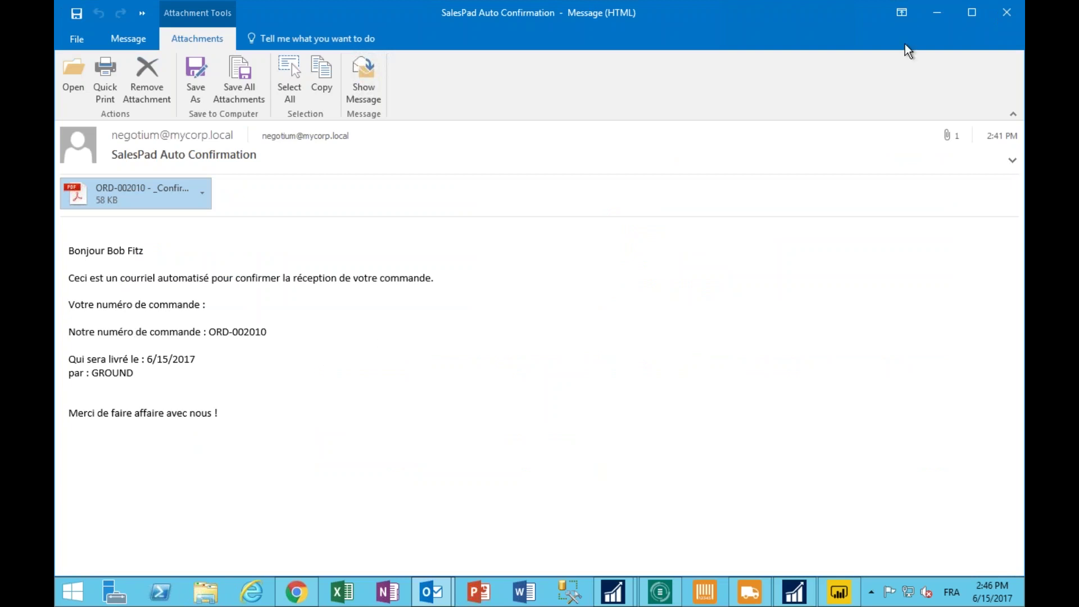
- Put away the Outlook confirmation email and refresh the Sales Monitor to list ORD-002010.1 under A FACTURER
{"action": "left_click", "coordinate": [1015, 16]}
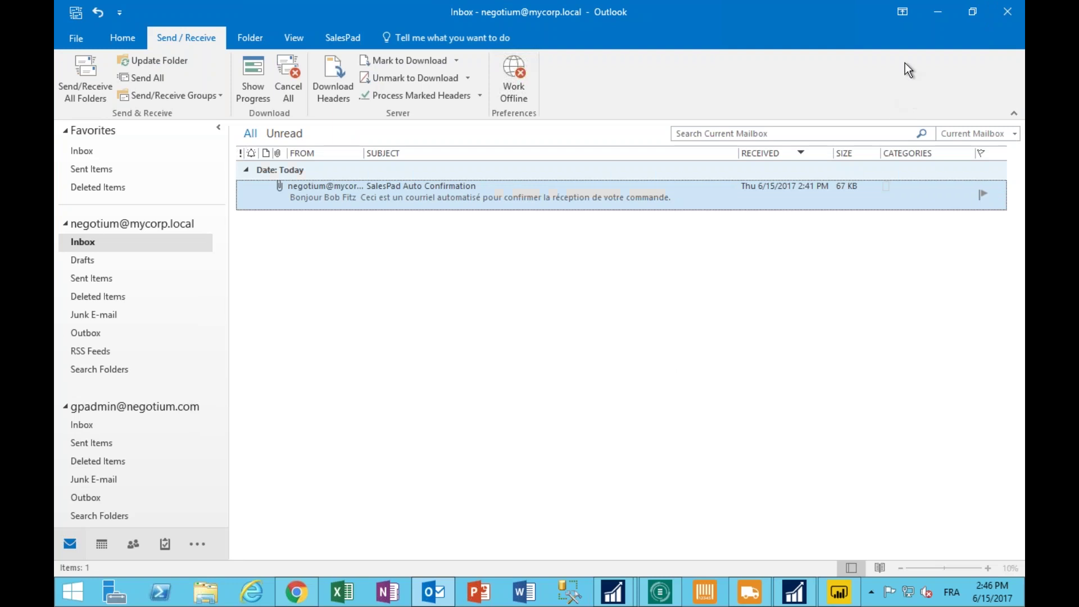
{"action": "left_click", "coordinate": [930, 15]}
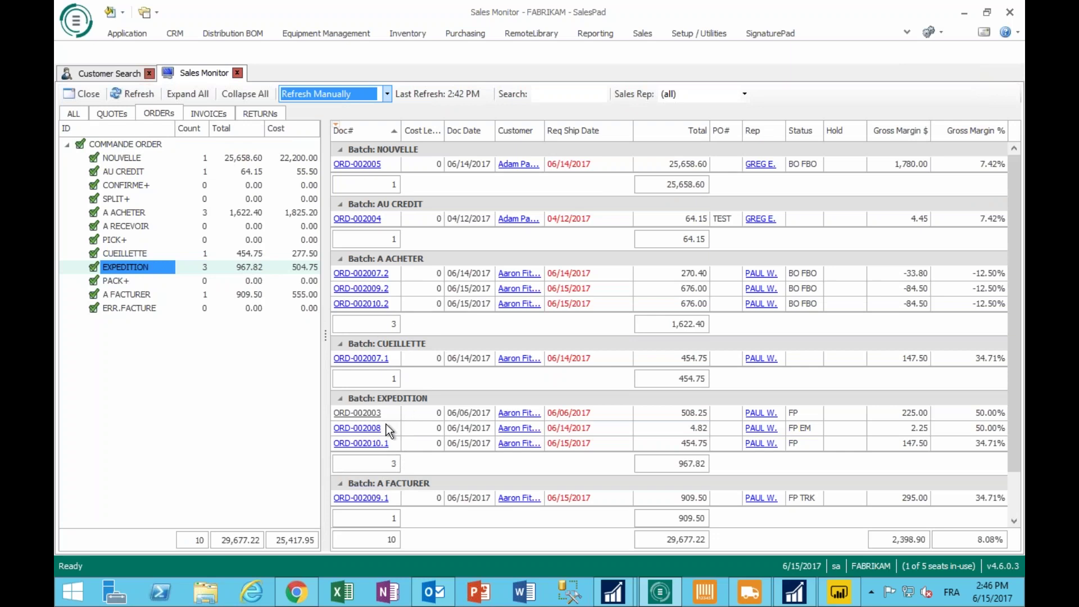
{"action": "left_click", "coordinate": [120, 92]}
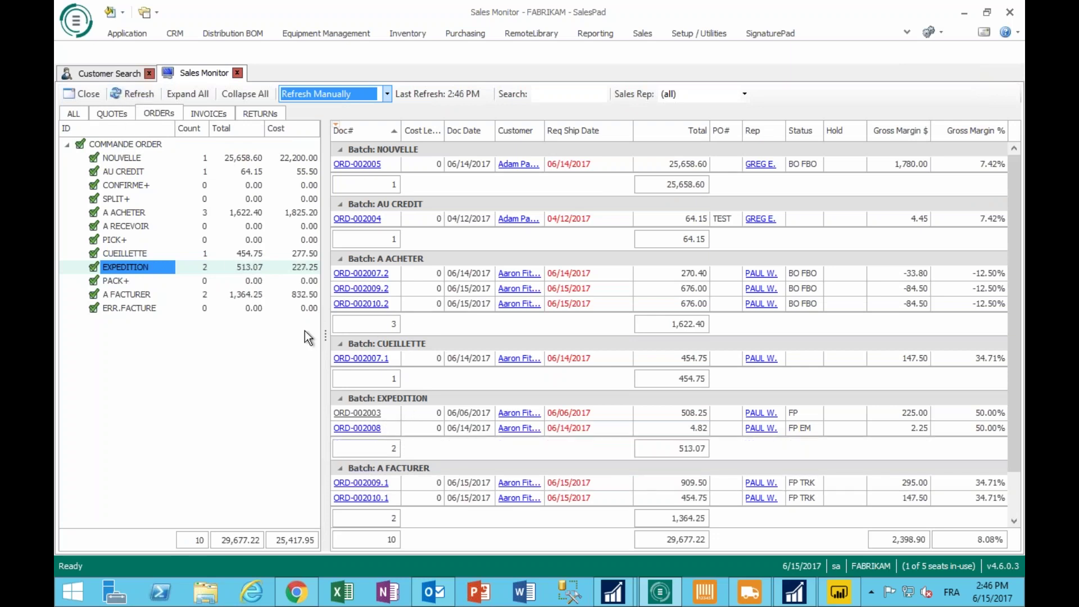